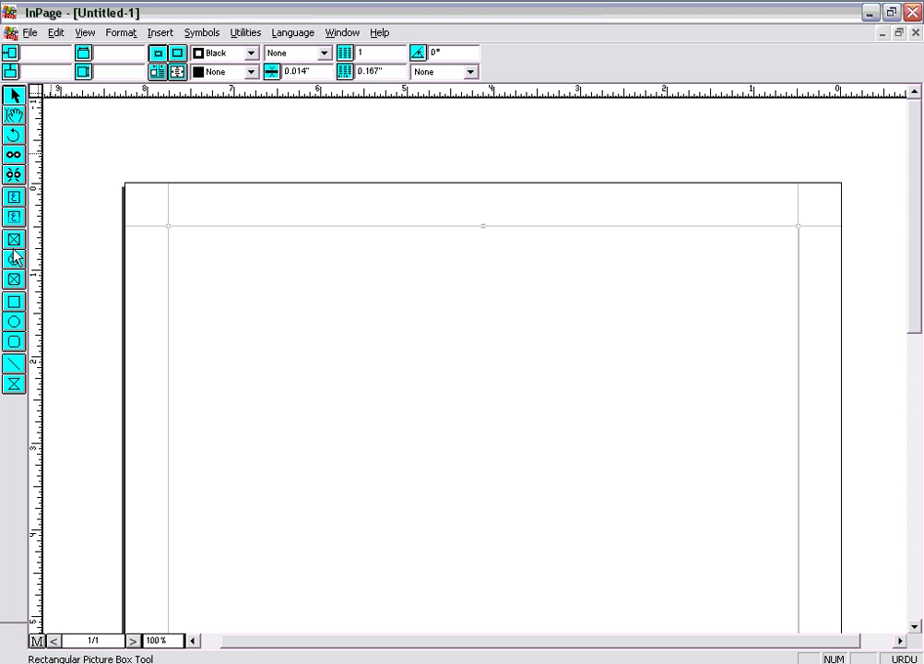
# Place the text cursor in the page's main text frame and reselect the frame as an object.
pyautogui.click(14, 116)
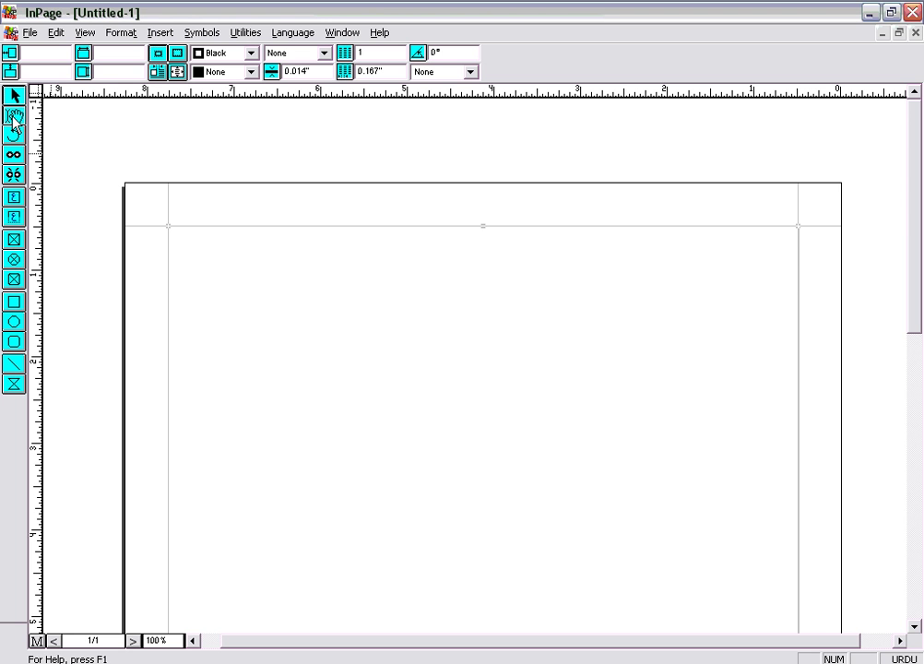
pyautogui.click(769, 261)
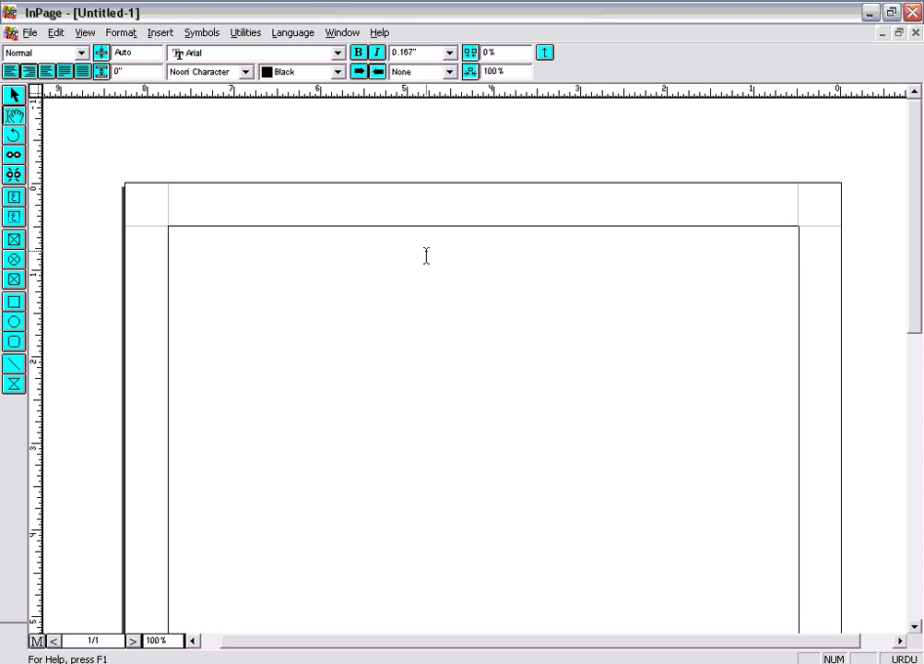
pyautogui.click(14, 95)
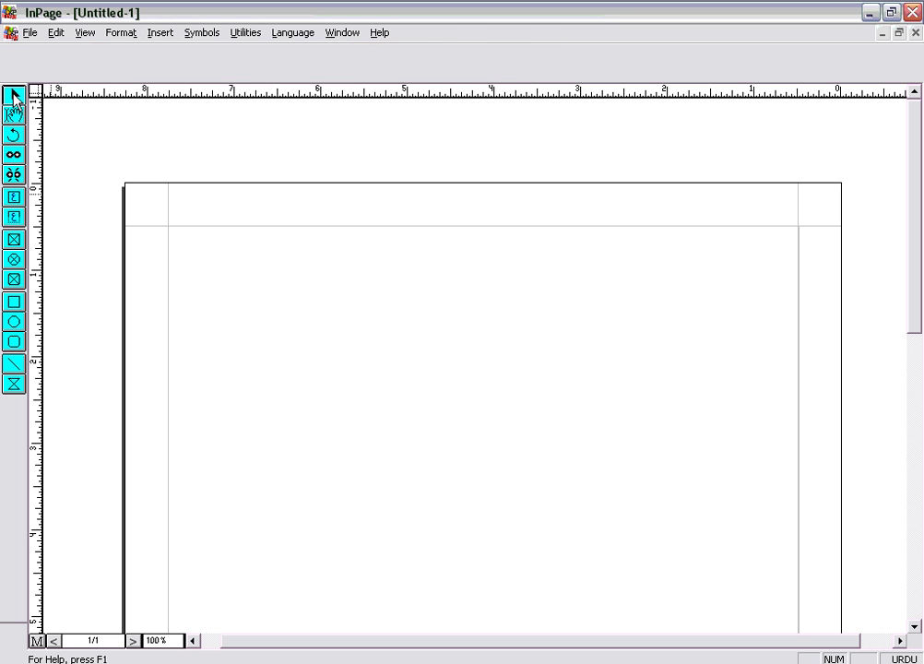
pyautogui.click(424, 260)
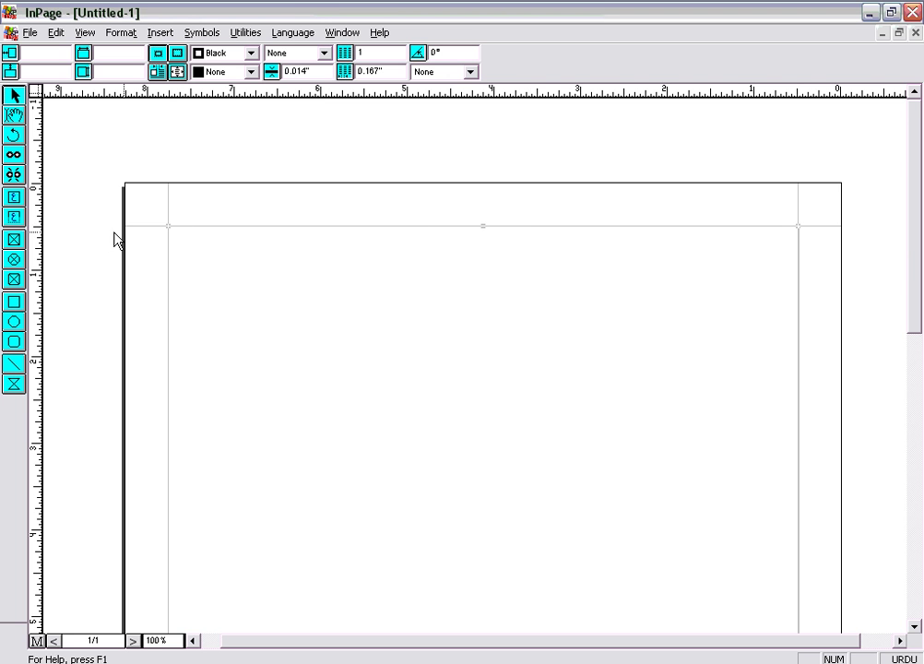
# Draw a rectangle about 2.1 in wide and 1.7 in high in the upper middle of the page.
pyautogui.click(12, 282)
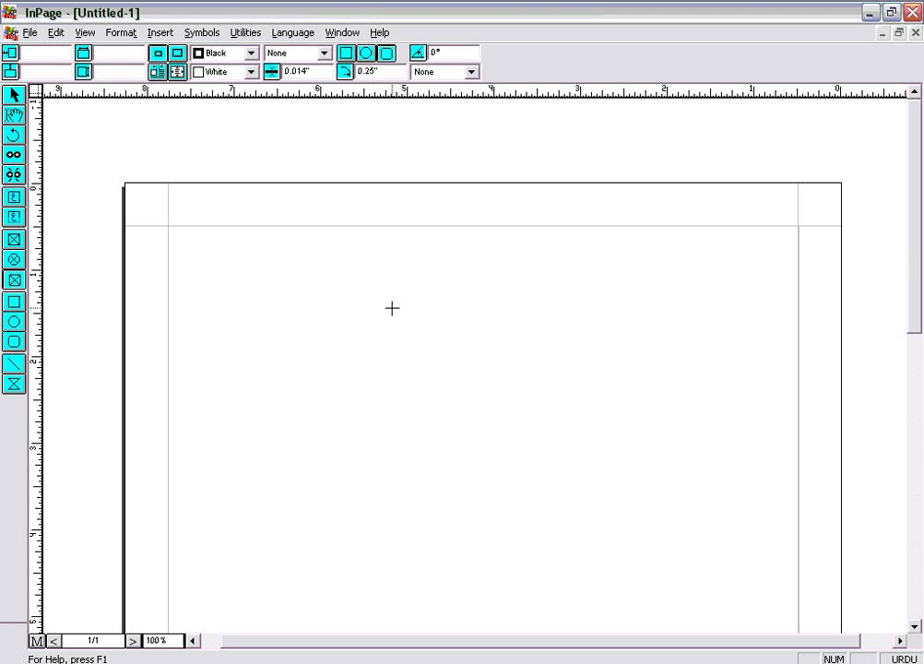
pyautogui.click(14, 302)
pyautogui.moveTo(314, 267); pyautogui.dragTo(495, 414)
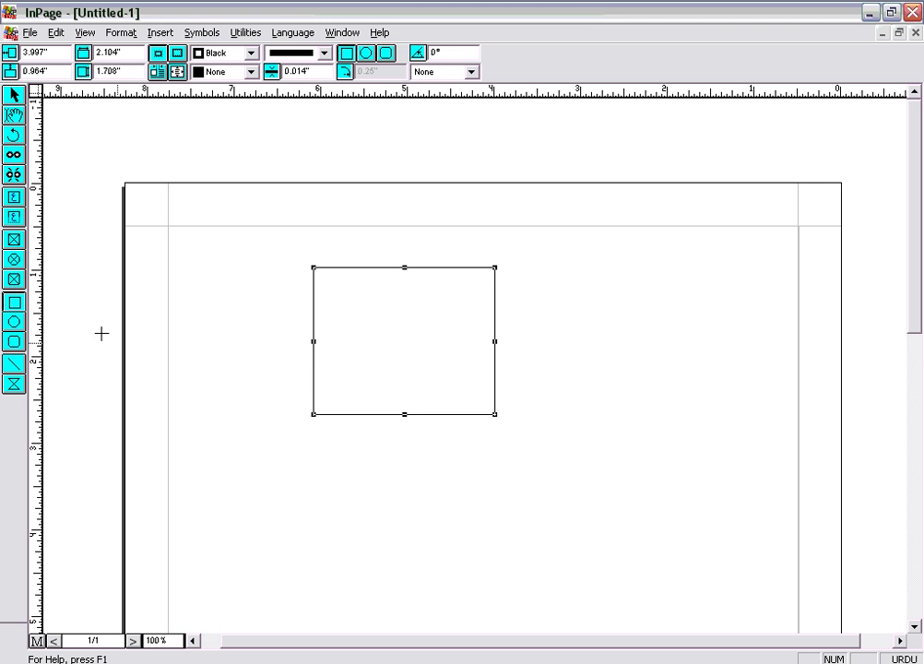
# Move the rectangle down and to the left, to about 4.4 in by 1.7 in, and delete it.
pyautogui.click(14, 95)
pyautogui.click(388, 294)
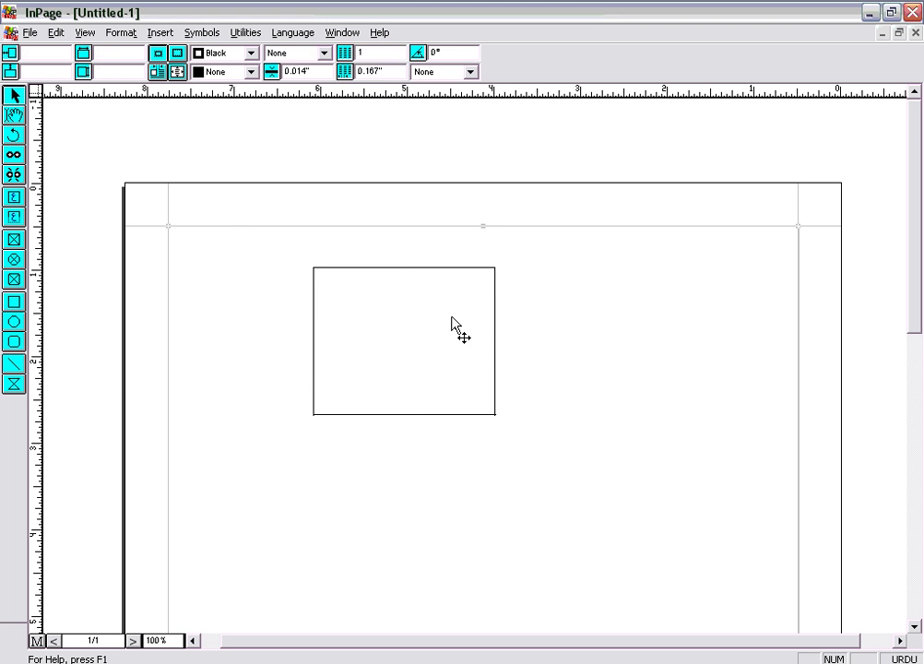
pyautogui.moveTo(499, 342); pyautogui.dragTo(459, 408)
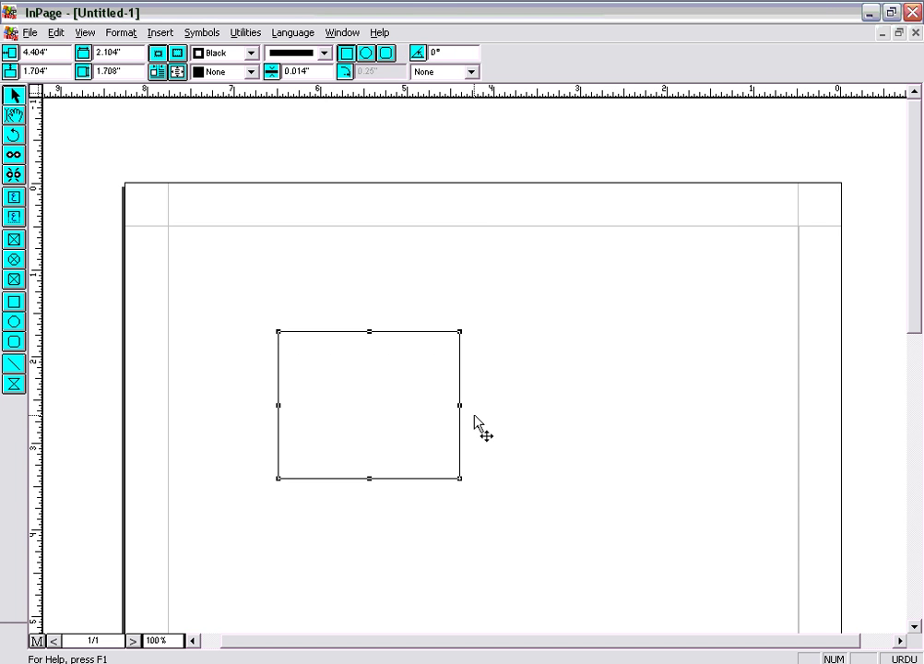
pyautogui.press('Delete')
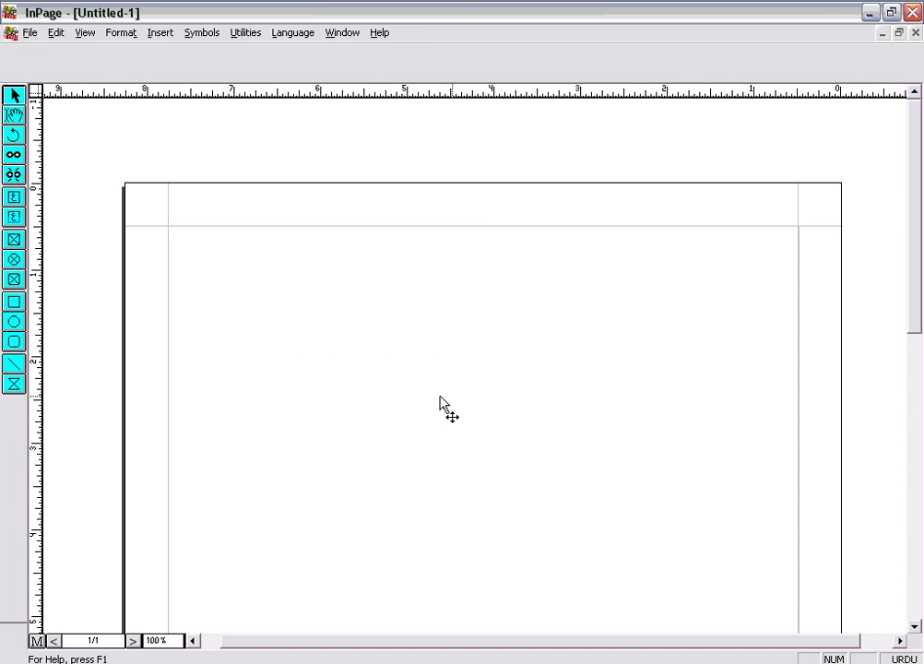
# Draw a text box about 2.5 in wide and 2.1 in high in the upper middle of the page.
pyautogui.click(14, 197)
pyautogui.moveTo(311, 272); pyautogui.dragTo(527, 455)
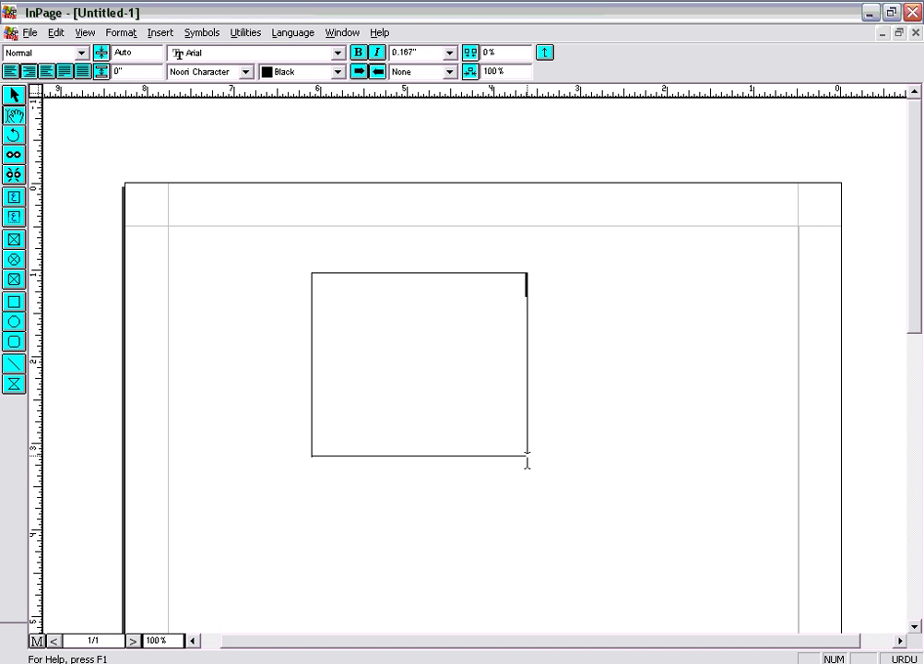
# Move the text box to the right and slightly down, to about 2.9 in by 1.2 in, and delete it.
pyautogui.click(14, 95)
pyautogui.moveTo(429, 328); pyautogui.dragTo(488, 343)
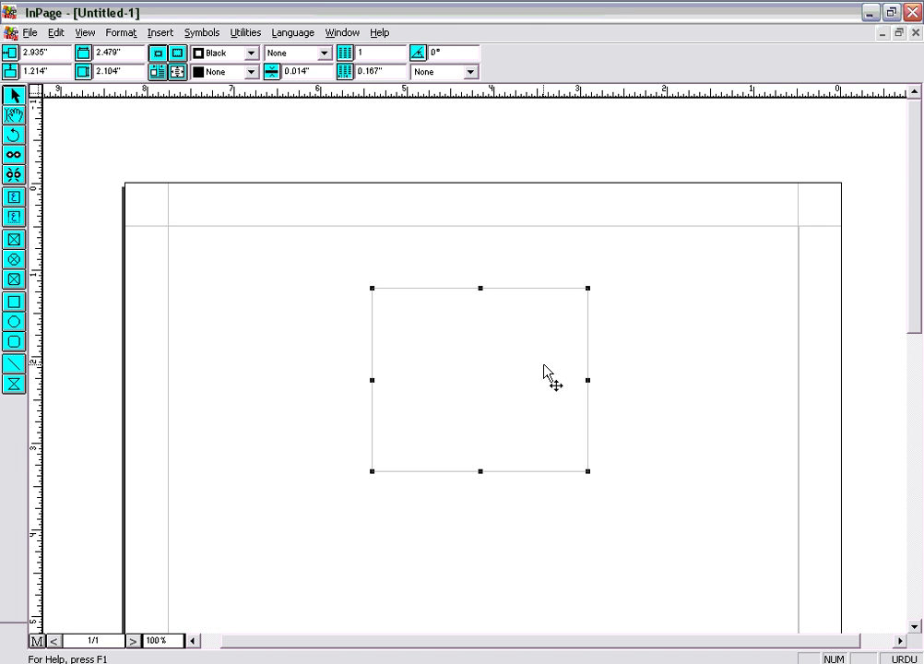
pyautogui.press('Delete')
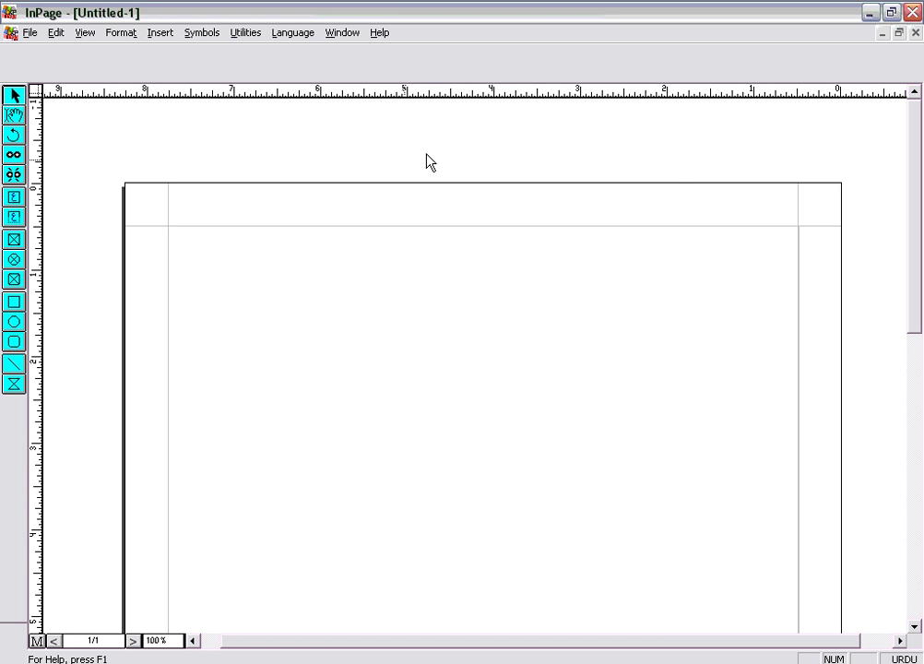
pyautogui.click(183, 229)
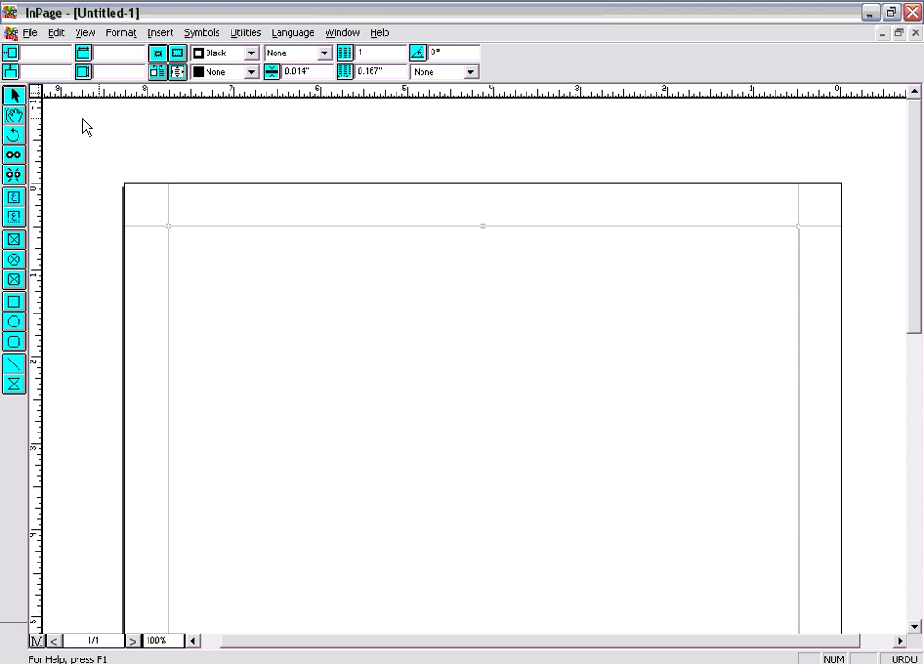
pyautogui.click(13, 115)
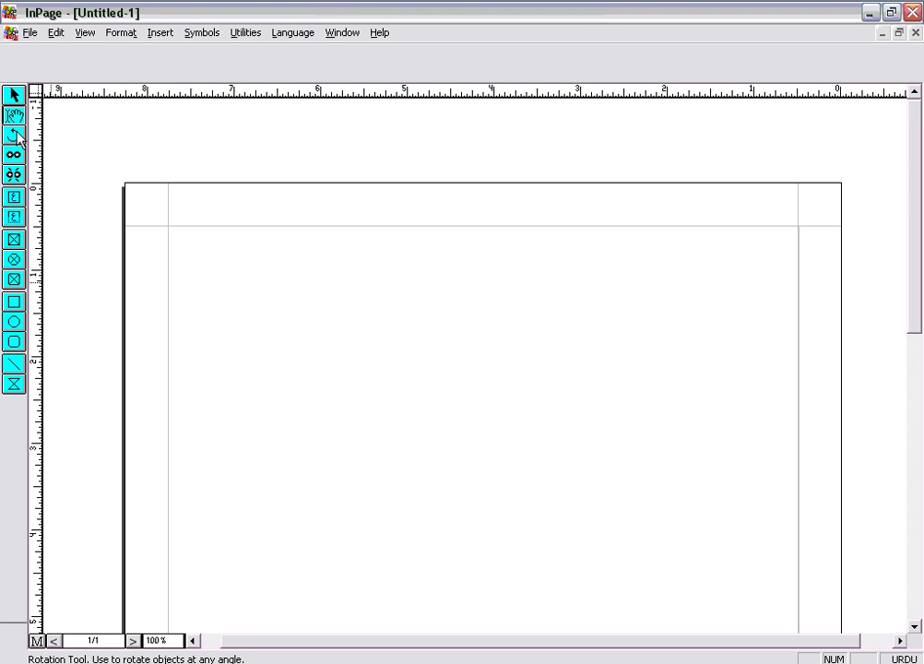
# Draw a rectangle about 1.9 in wide and 1.56 in high in the middle of the visible page.
pyautogui.click(15, 303)
pyautogui.moveTo(376, 333); pyautogui.dragTo(540, 468)
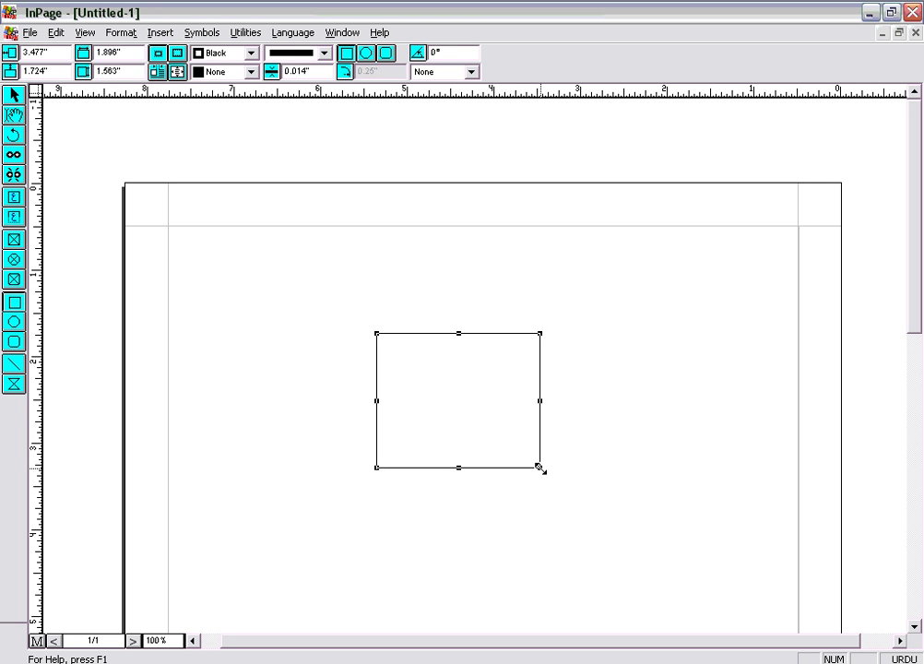
# Give the rectangle a dotted border with a thickness of 0.2 in.
pyautogui.click(323, 52)
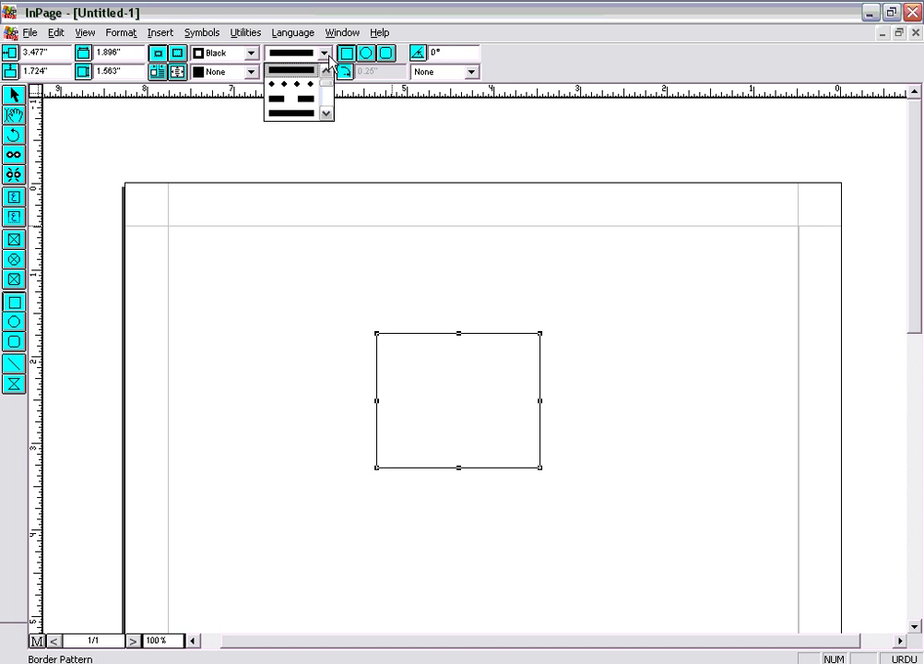
pyautogui.click(312, 85)
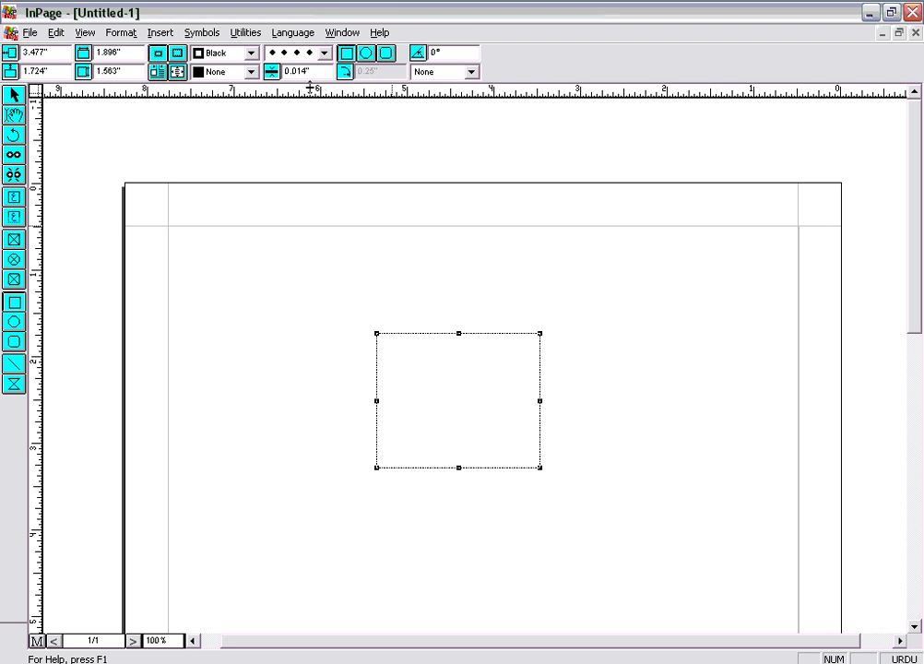
pyautogui.moveTo(332, 71); pyautogui.dragTo(284, 71)
pyautogui.write('.2')
pyautogui.press('Return')
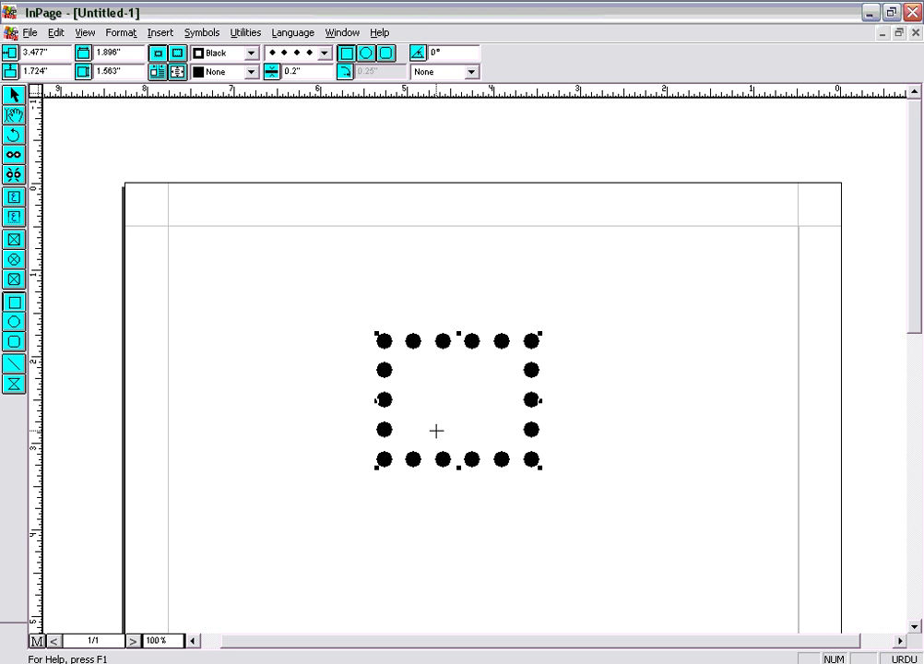
# Rotate the dotted rectangle about its centre to about 52° and undo the rotation.
pyautogui.click(14, 135)
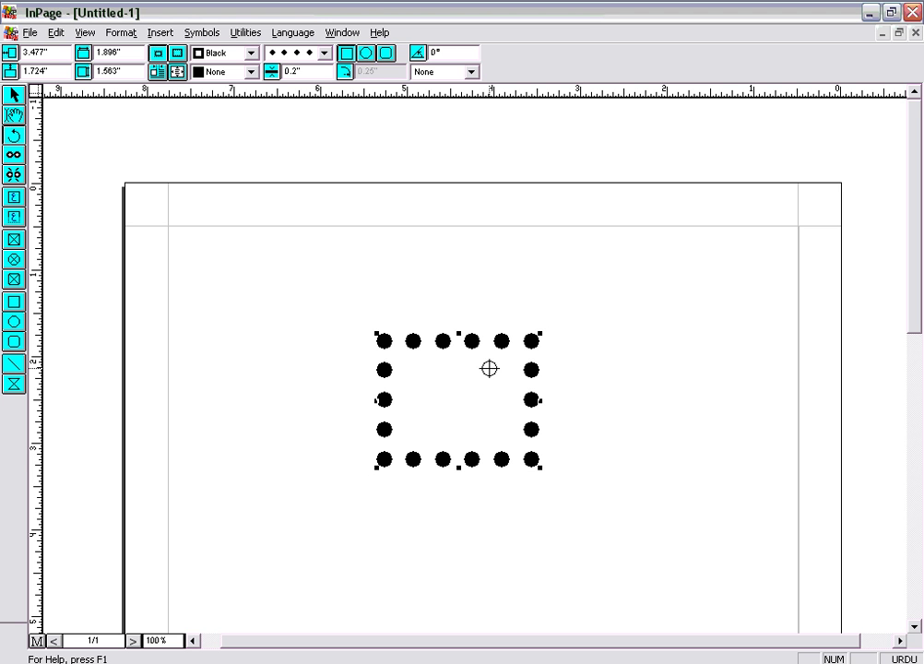
pyautogui.click(455, 402)
pyautogui.moveTo(455, 403); pyautogui.dragTo(530, 302)
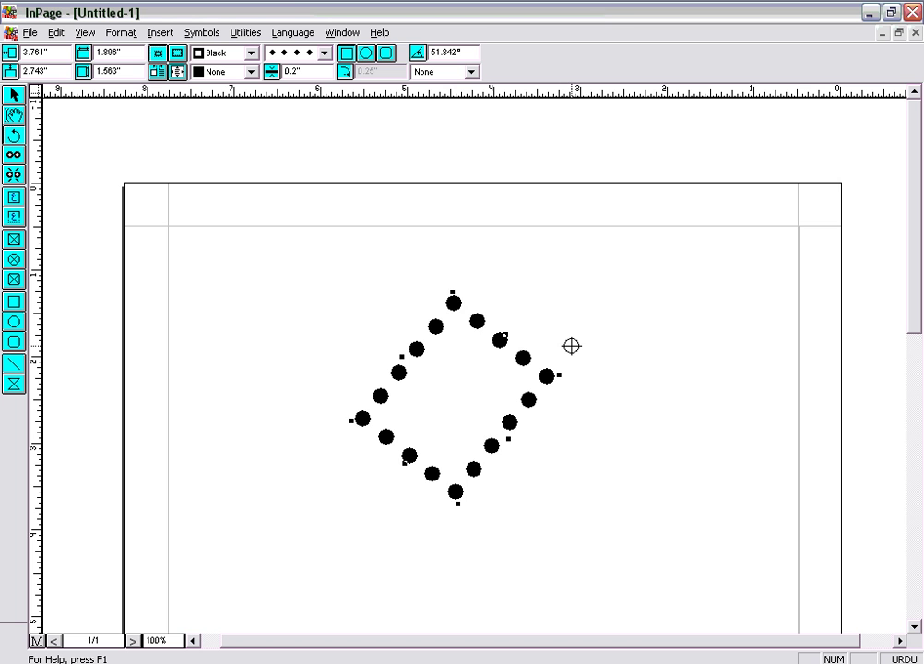
pyautogui.hotkey('ctrl', 'z')
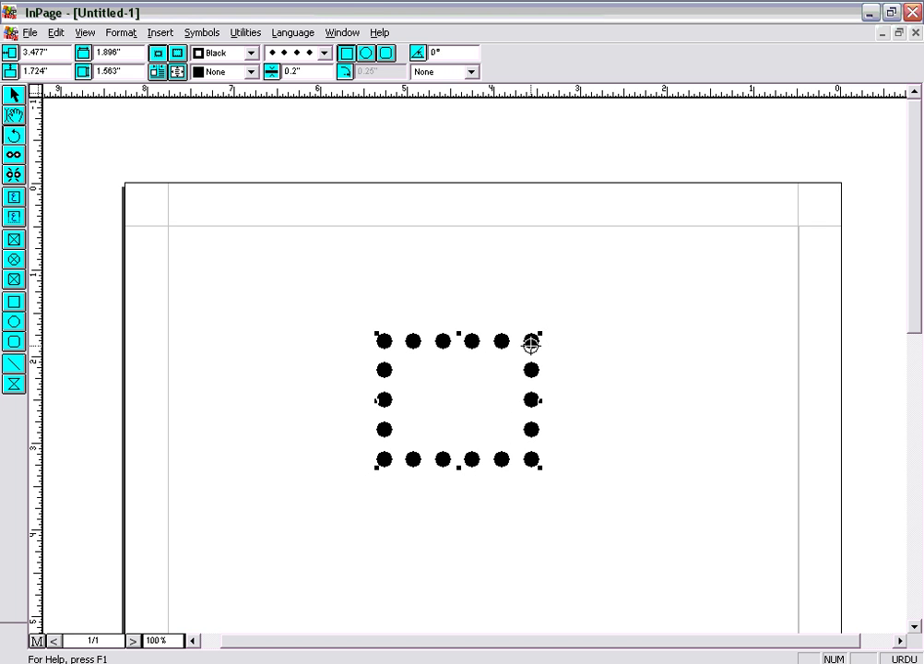
# Rotate the dotted rectangle to about 323° around a point to its right and delete it.
pyautogui.moveTo(533, 354); pyautogui.dragTo(605, 372)
pyautogui.moveTo(607, 394); pyautogui.dragTo(606, 402)
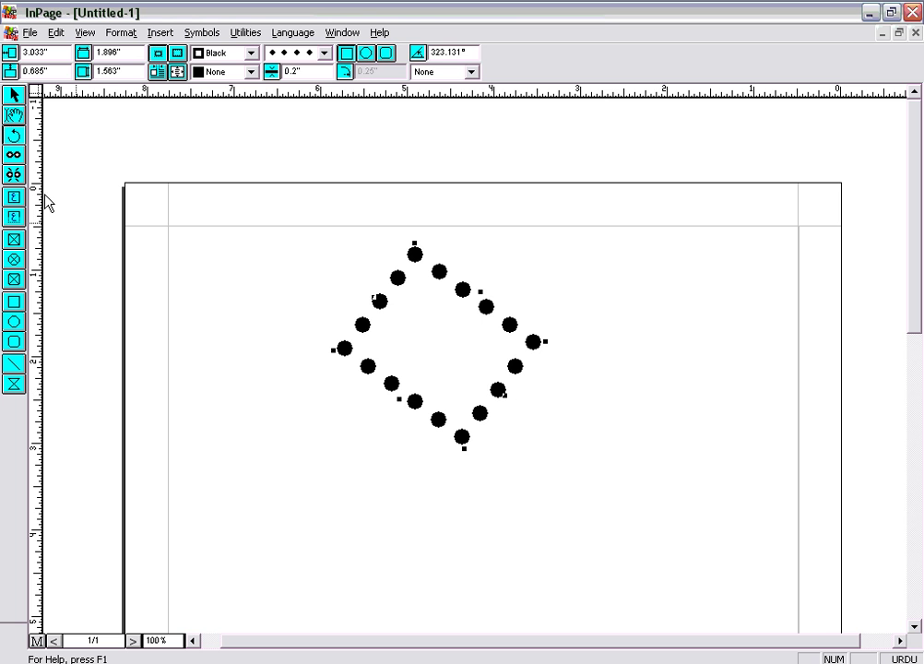
pyautogui.click(15, 94)
pyautogui.press('Delete')
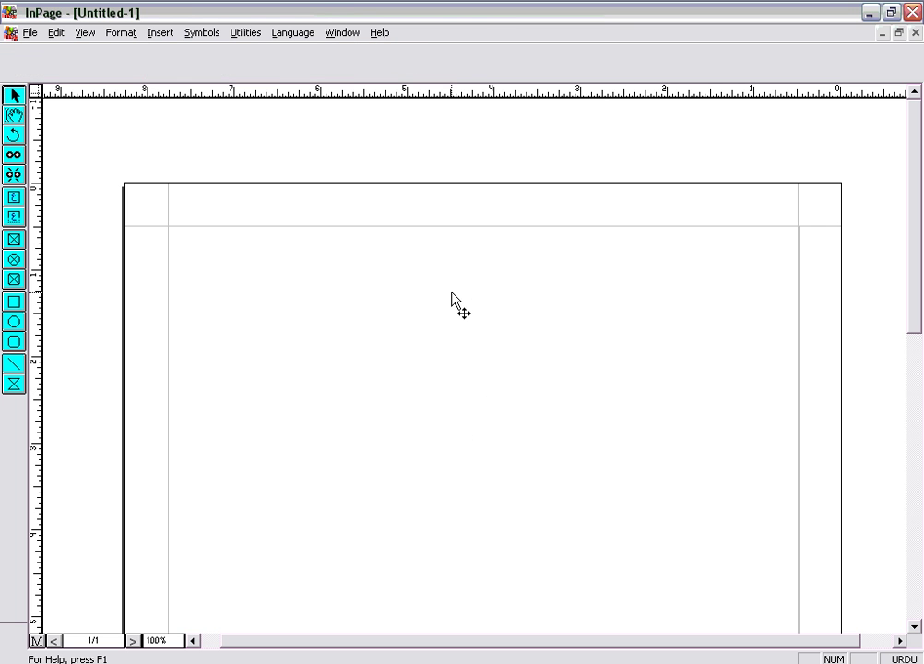
# Draw a text box about 2.5 in wide and 1.5 in high in the middle of the visible page.
pyautogui.click(14, 196)
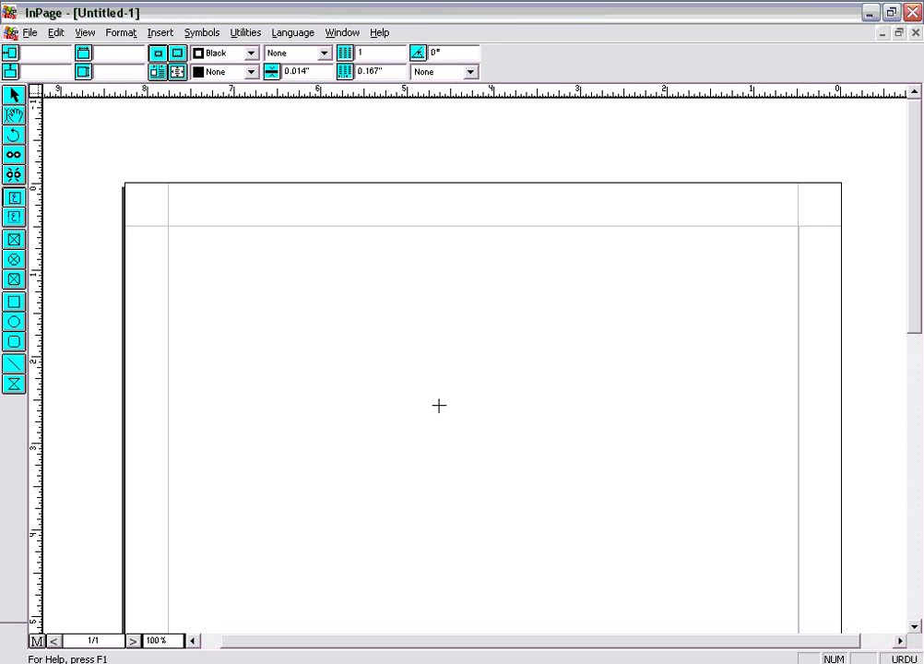
pyautogui.moveTo(364, 341); pyautogui.dragTo(582, 468)
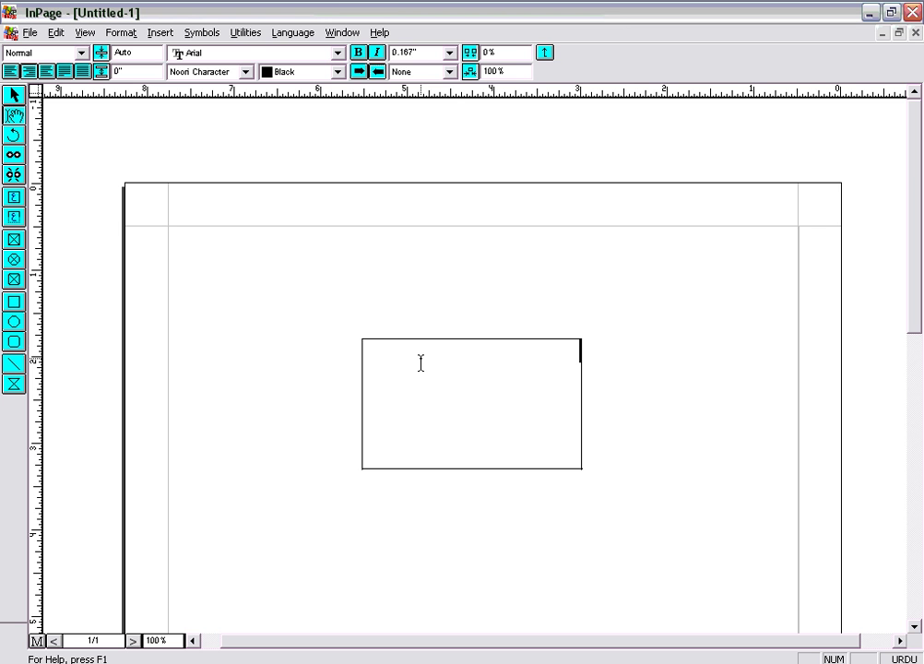
# Rotate the text box by about 3.6° around its upper-left corner area and delete it.
pyautogui.click(14, 95)
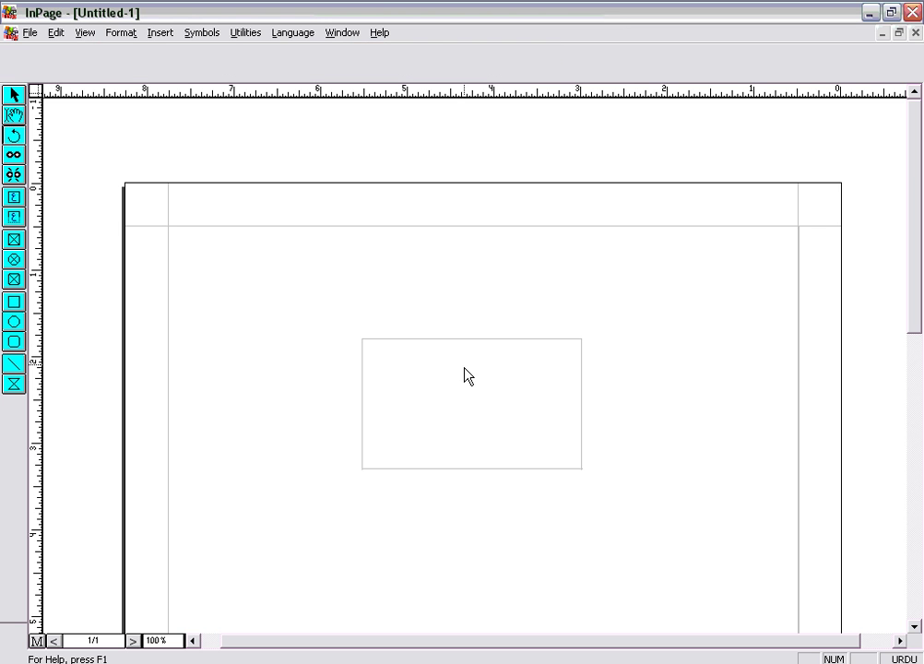
pyautogui.click(429, 365)
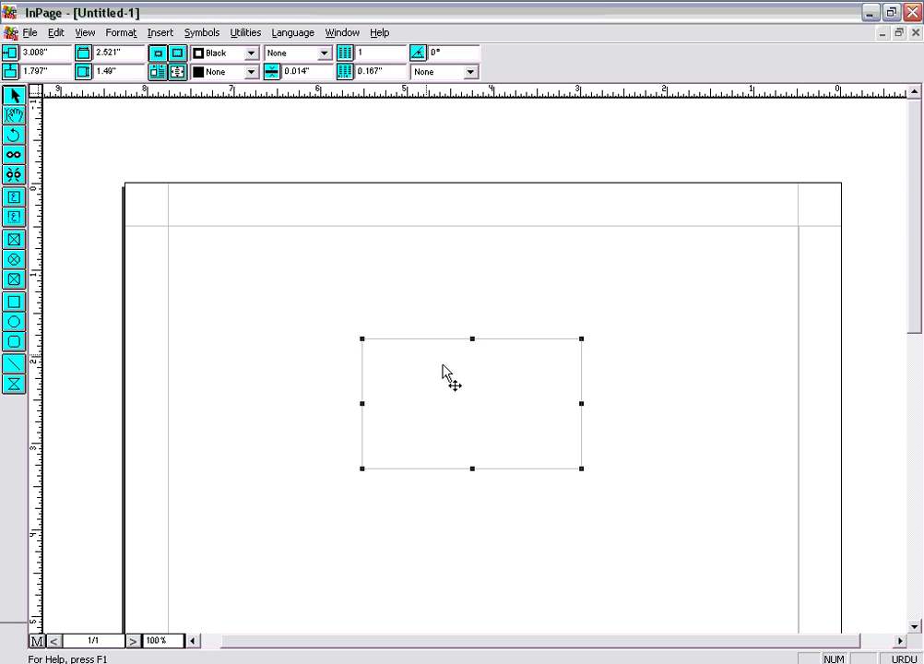
pyautogui.click(14, 136)
pyautogui.moveTo(379, 351); pyautogui.dragTo(495, 349)
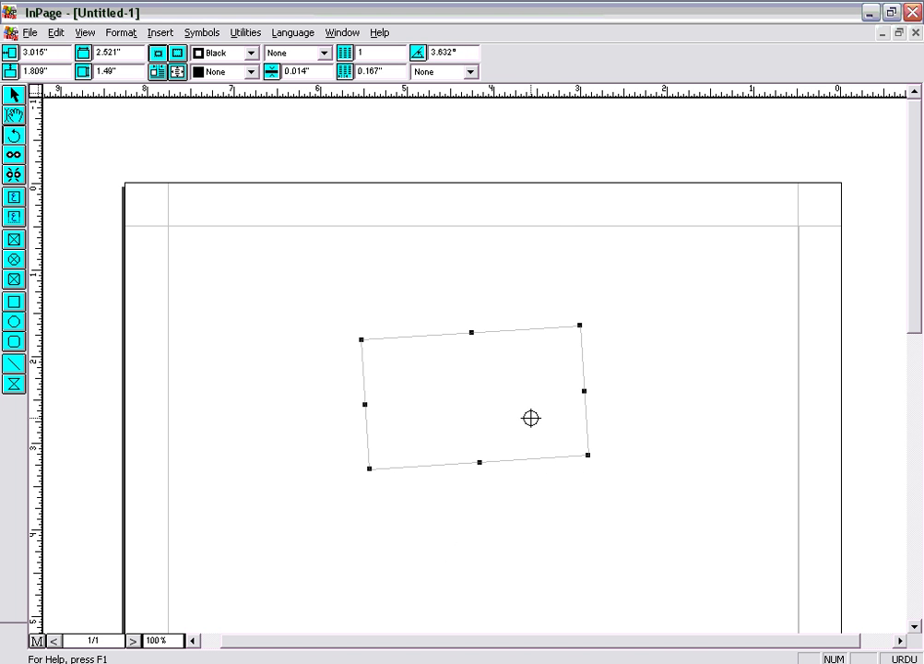
pyautogui.click(14, 95)
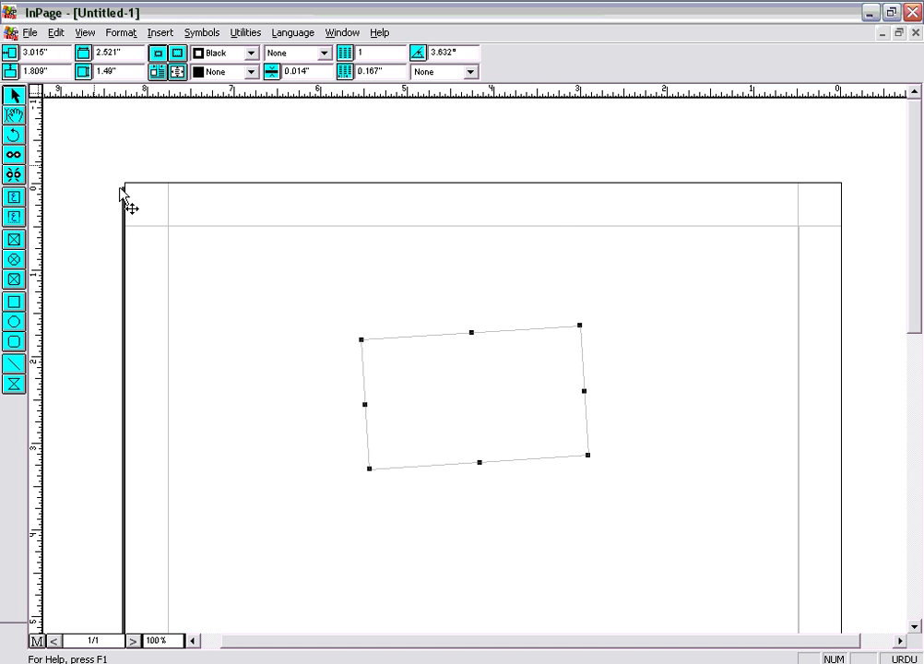
pyautogui.press('Delete')
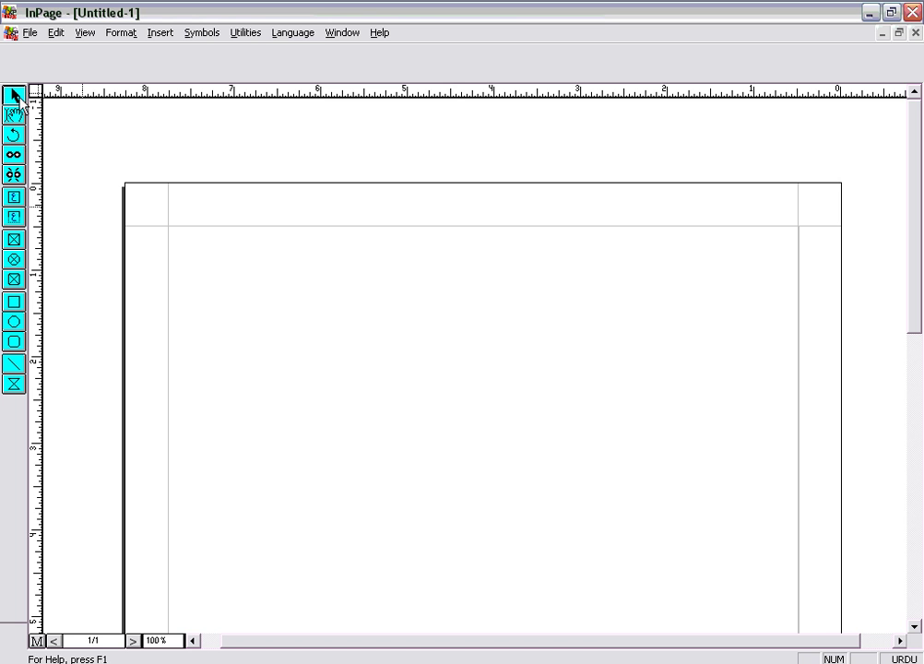
# Draw a text box about 1.5 in wide and 2.5 in high near the page's right margin and delete it.
pyautogui.click(13, 162)
pyautogui.click(14, 176)
pyautogui.click(14, 196)
pyautogui.moveTo(656, 294); pyautogui.dragTo(786, 507)
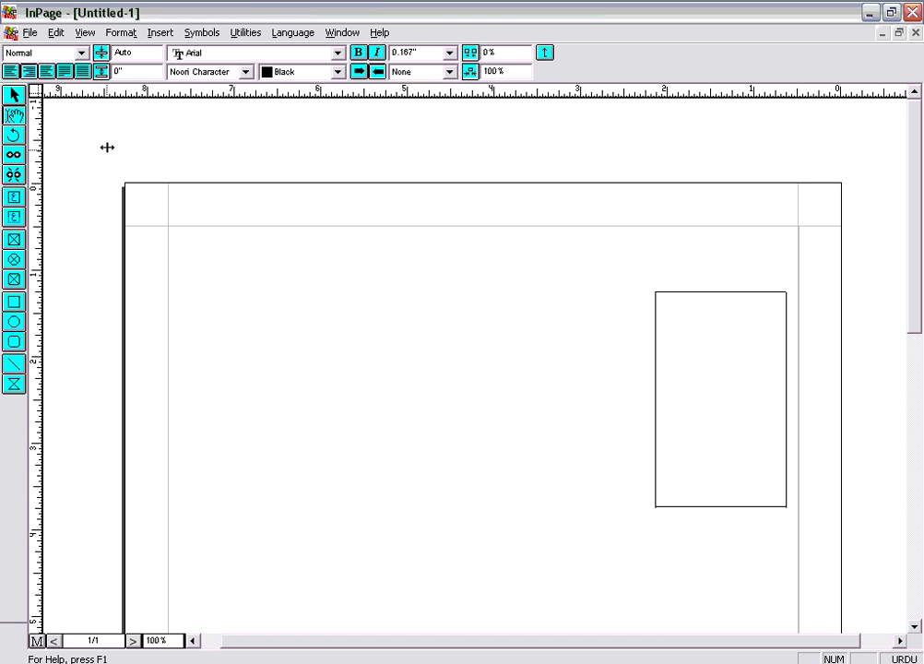
pyautogui.click(13, 95)
pyautogui.click(779, 350)
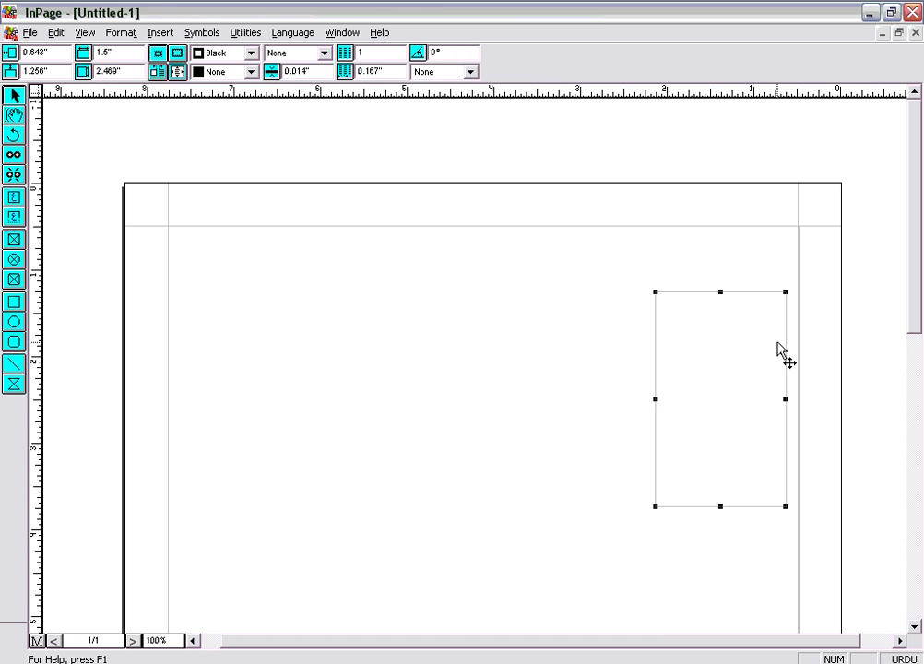
pyautogui.press('Delete')
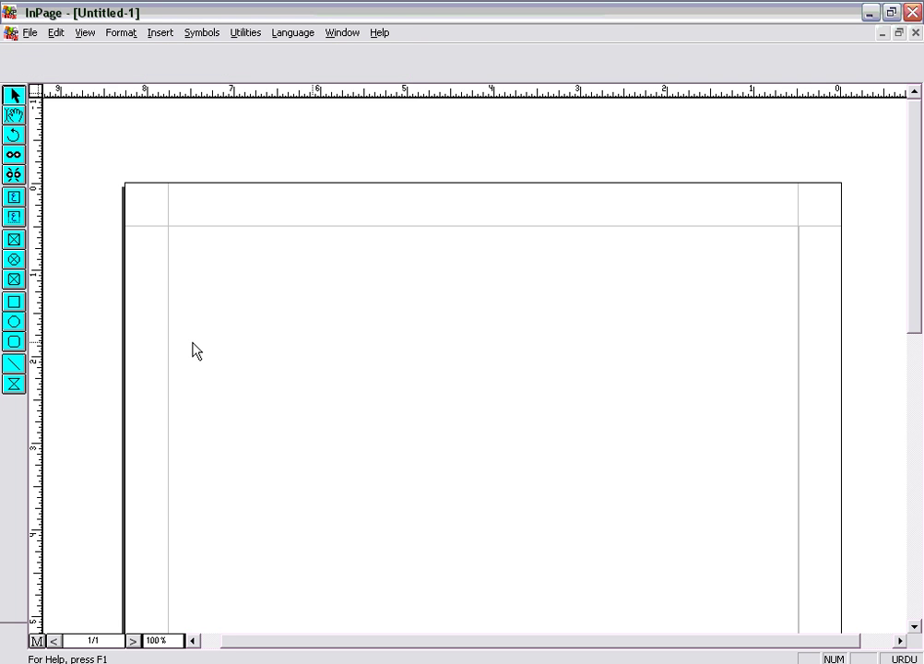
# Open the recent document "Raw honey urdu text.inp" from the E:\honey work folder.
pyautogui.click(31, 33)
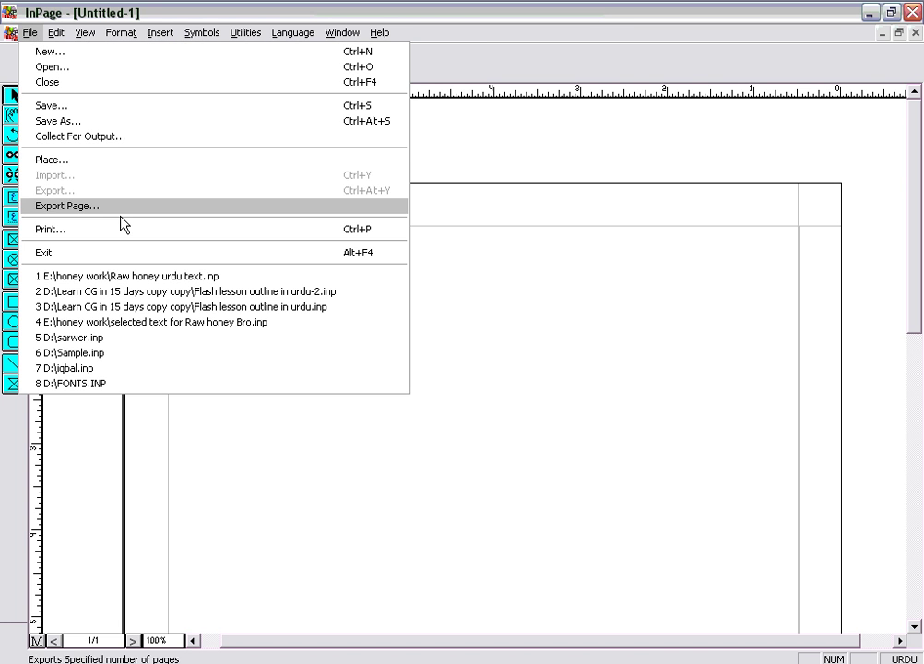
pyautogui.click(160, 276)
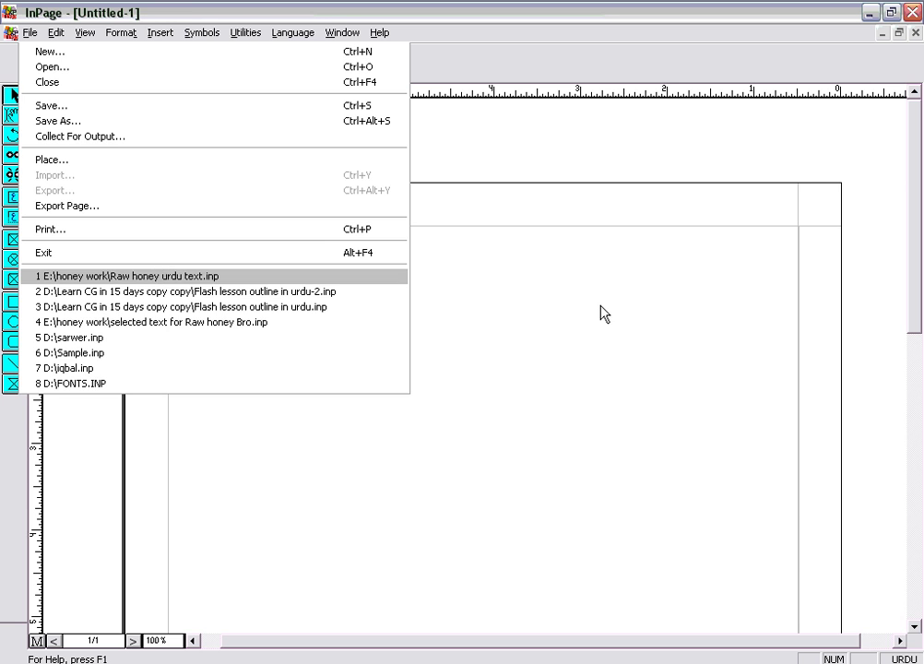
# Copy the four-line Urdu paragraph under the "Clover Honey Text" heading on page 1 of the Raw honey urdu text document.
pyautogui.click(792, 157)
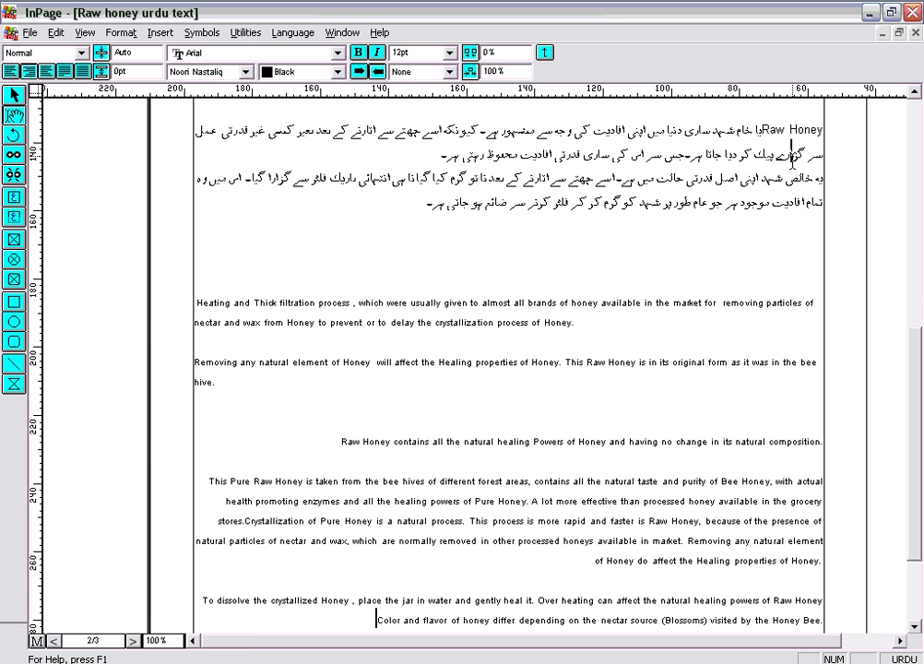
pyautogui.press('pageup')
pyautogui.press('pageup')
pyautogui.press('pageup')
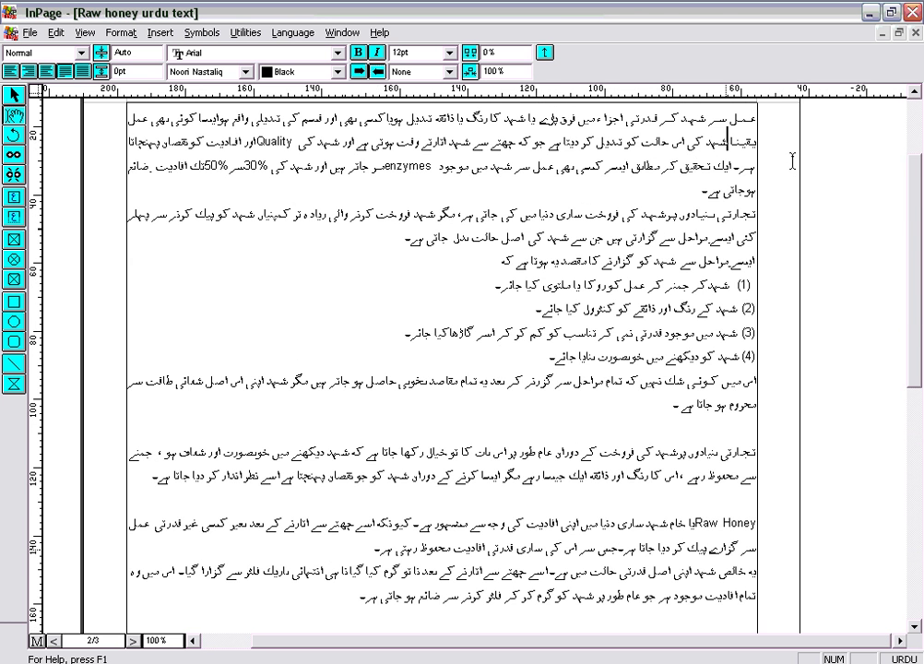
pyautogui.press('Up')
pyautogui.press('Up')
pyautogui.press('Up')
pyautogui.press('Up')
pyautogui.press('Up')
pyautogui.press('Up')
pyautogui.press('Up')
pyautogui.press('Up')
pyautogui.press('Up')
pyautogui.press('Up')
pyautogui.press('Up')
pyautogui.press('Up')
pyautogui.press('Up')
pyautogui.press('Up')
pyautogui.press('Up')
pyautogui.press('Up')
pyautogui.press('Up')
pyautogui.press('Up')
pyautogui.press('Up')
pyautogui.press('Up')
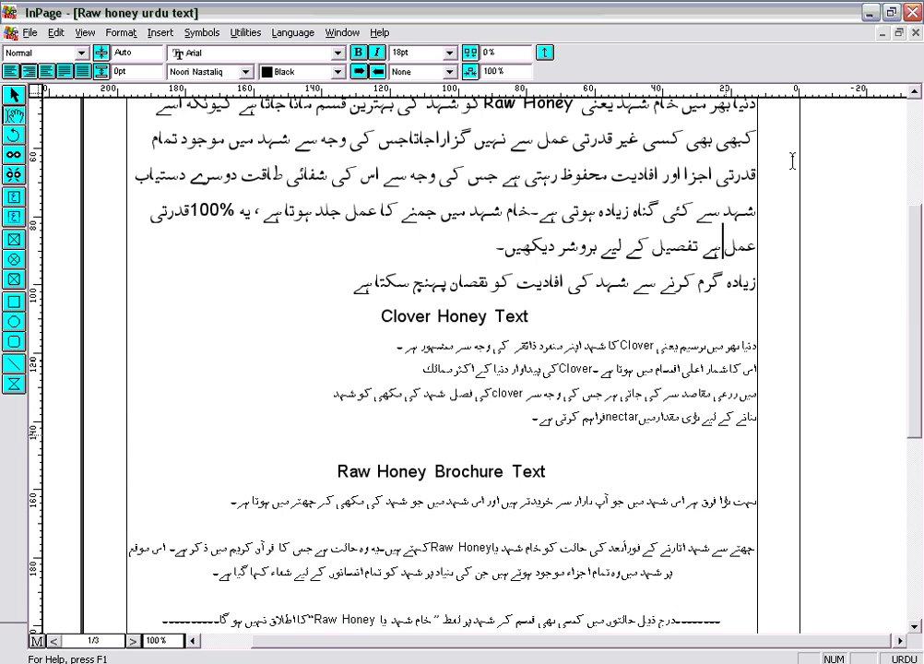
pyautogui.press('Up')
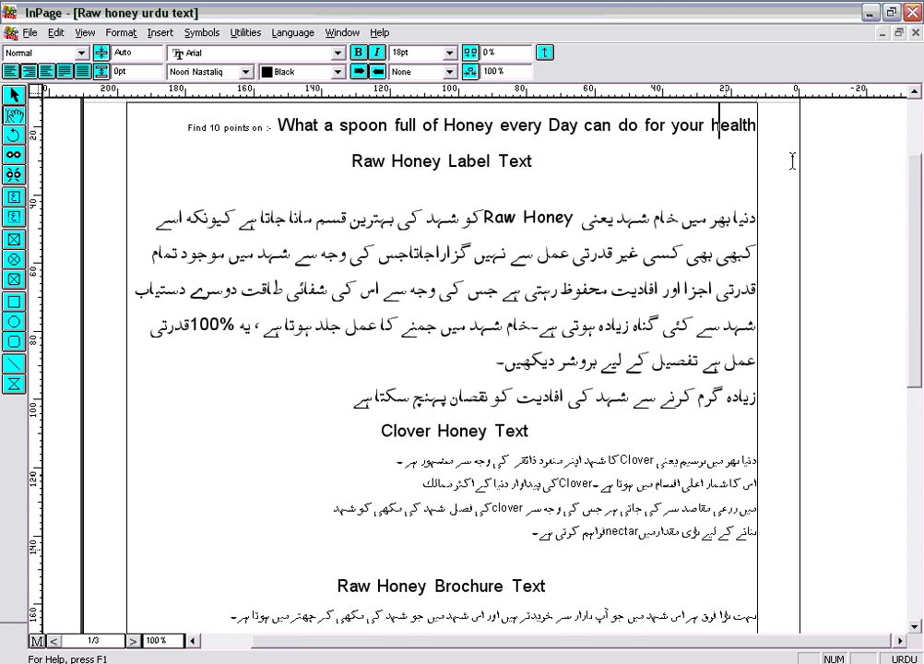
pyautogui.click(533, 532)
pyautogui.moveTo(533, 532); pyautogui.dragTo(733, 461)
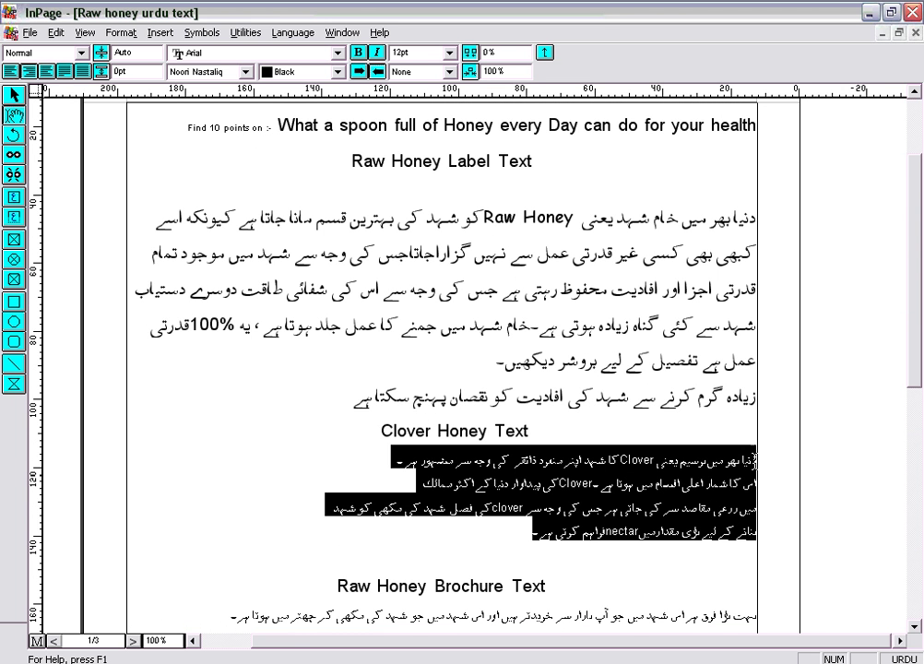
pyautogui.rightClick(733, 464)
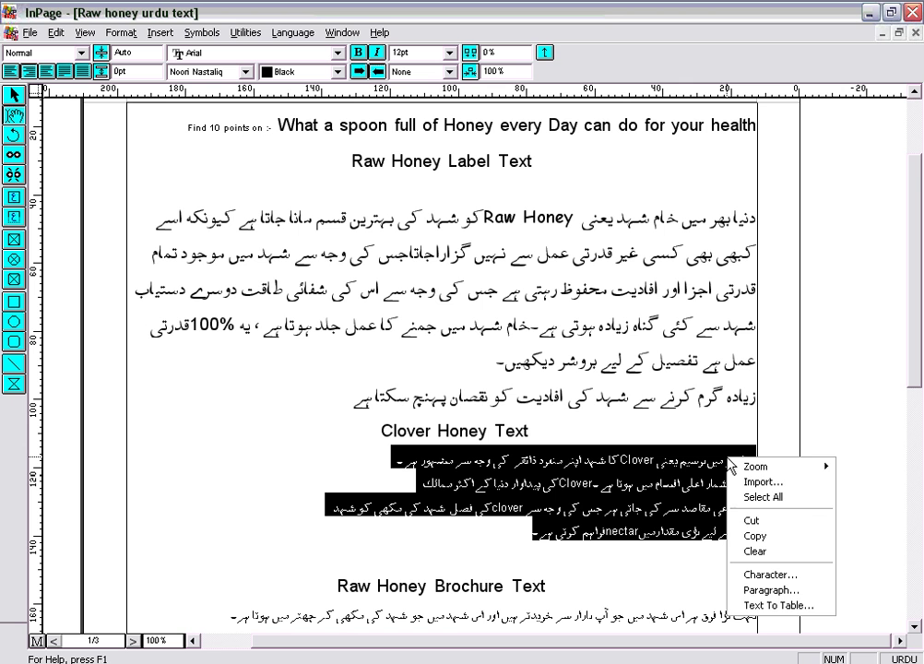
pyautogui.click(771, 544)
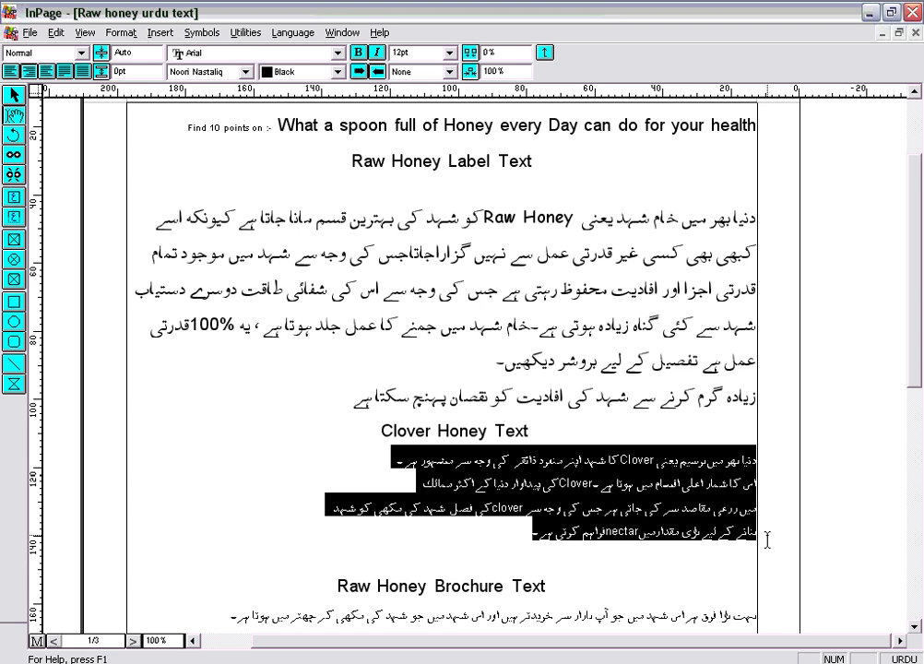
# Bring the Untitled-1 document to the front and maximize its window.
pyautogui.click(899, 37)
pyautogui.click(596, 99)
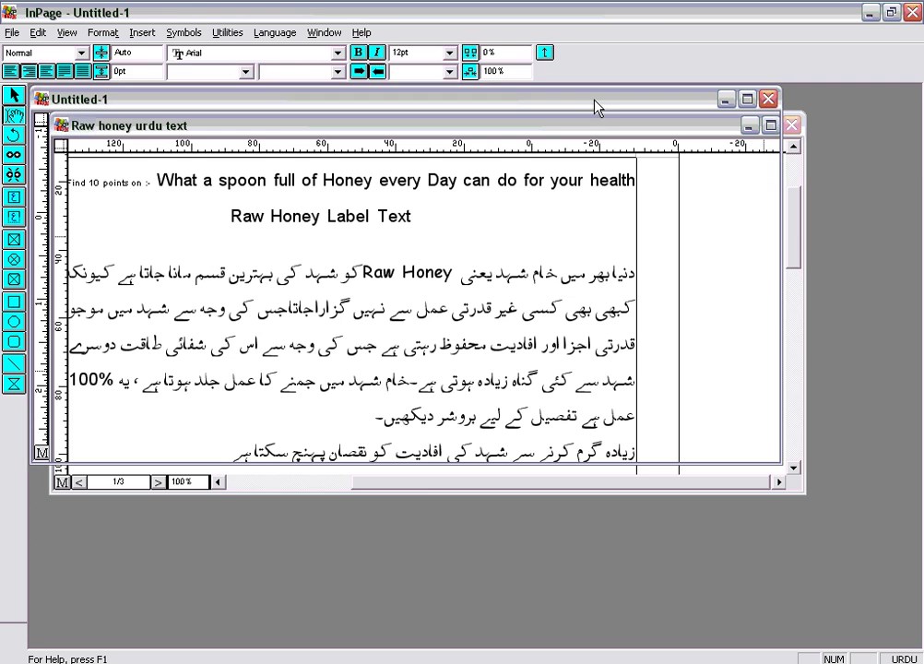
pyautogui.doubleClick(595, 100)
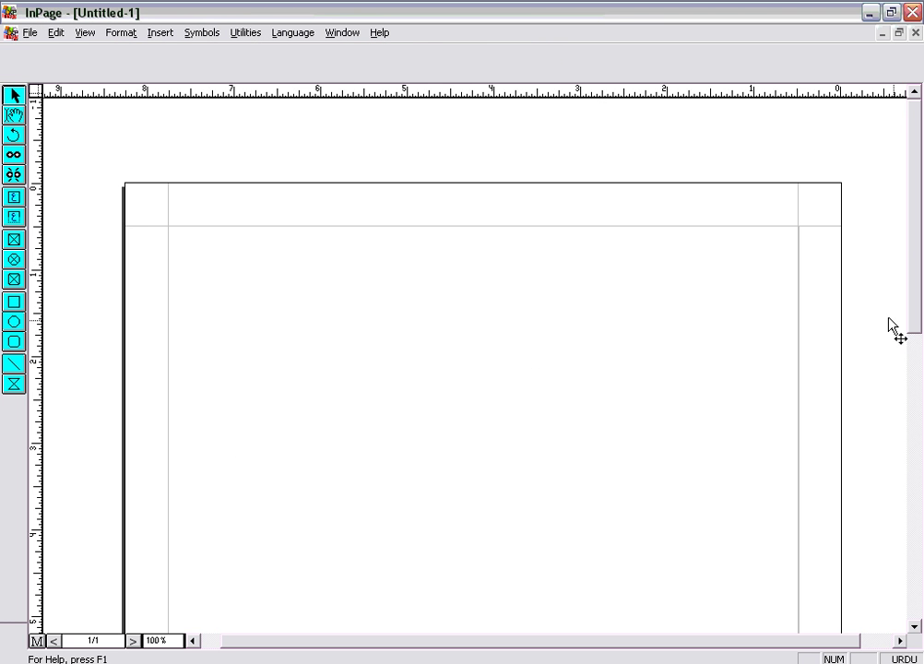
# Draw two text boxes, one about 1.5 by 1.9 in near the page's right margin and one about 1.8 by 1.9 in mid-page.
pyautogui.click(13, 197)
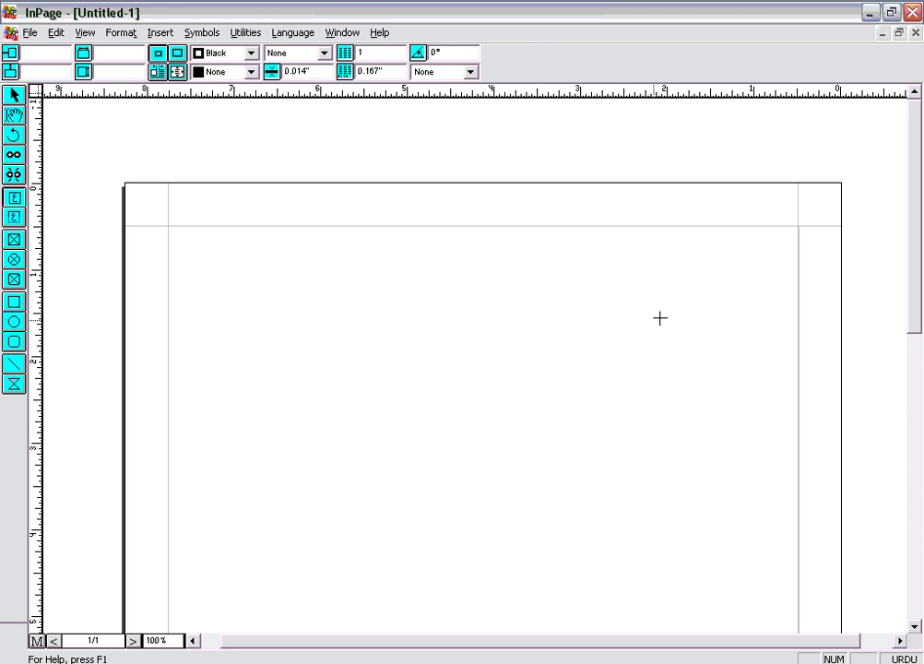
pyautogui.moveTo(632, 294); pyautogui.dragTo(762, 456)
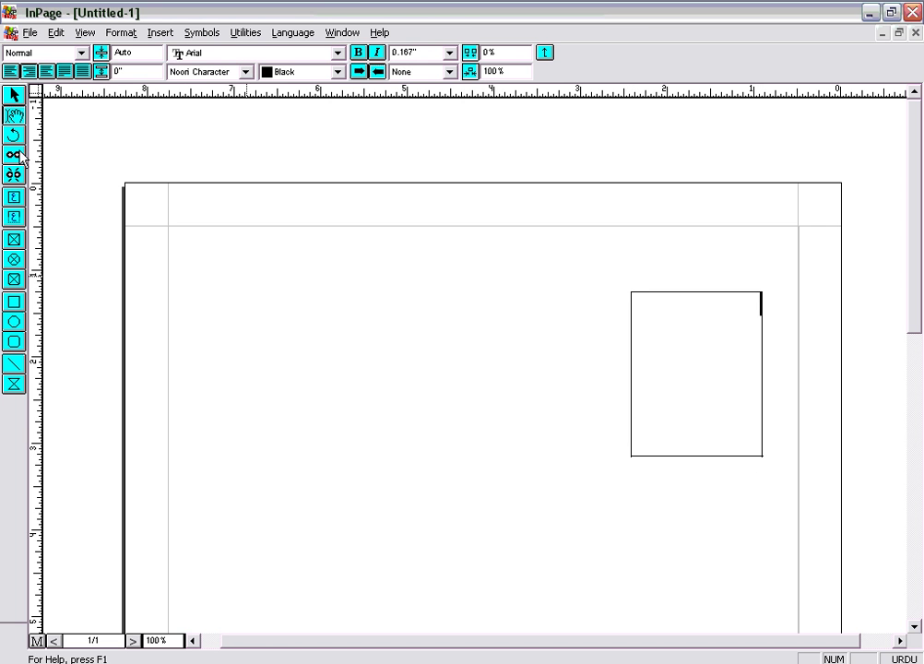
pyautogui.click(14, 197)
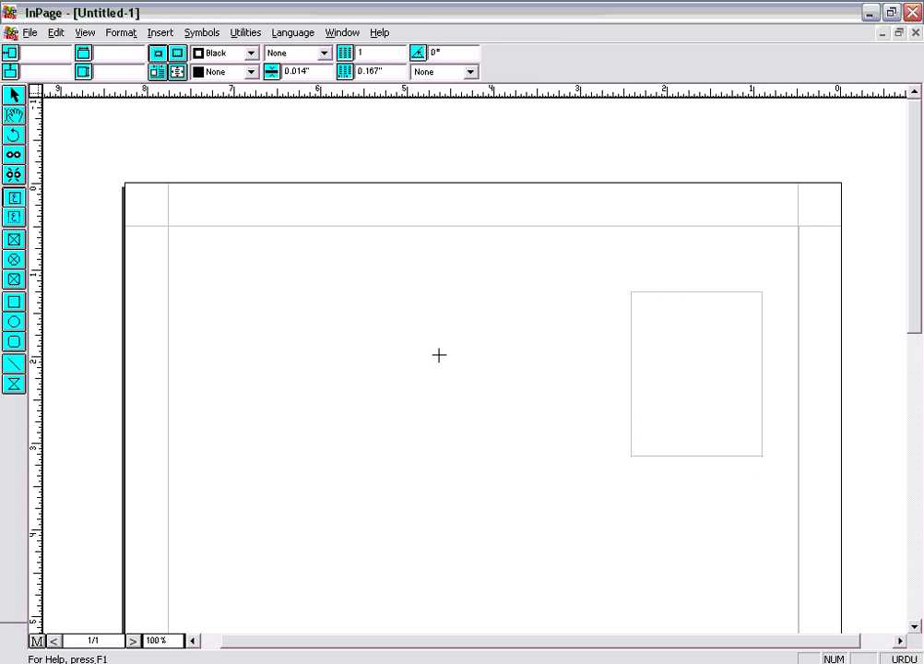
pyautogui.moveTo(382, 293); pyautogui.dragTo(534, 457)
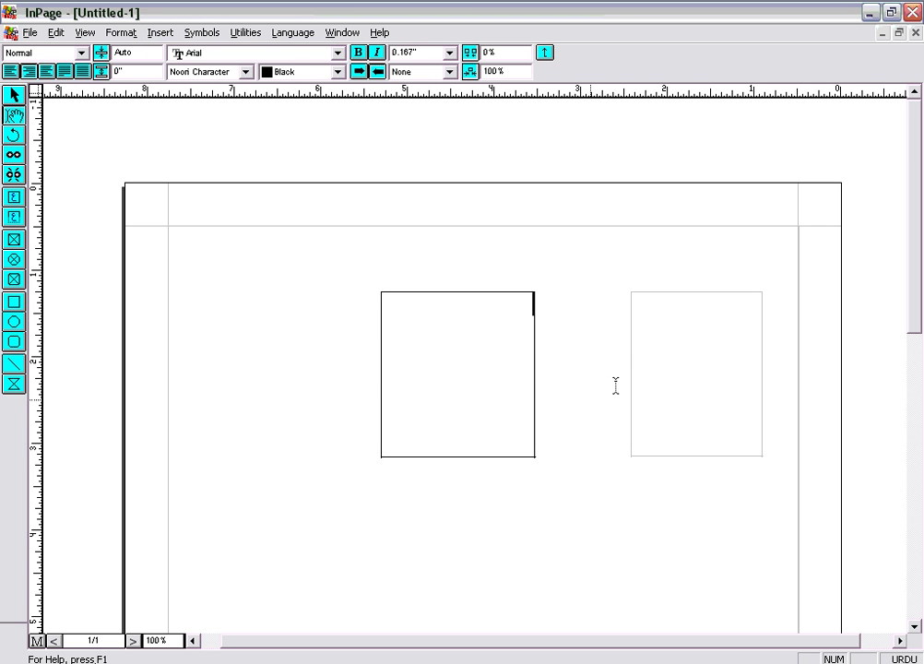
# Paste the copied Clover paragraph into the text box near the right margin and resize that box to about 2.1 in high.
pyautogui.click(745, 313)
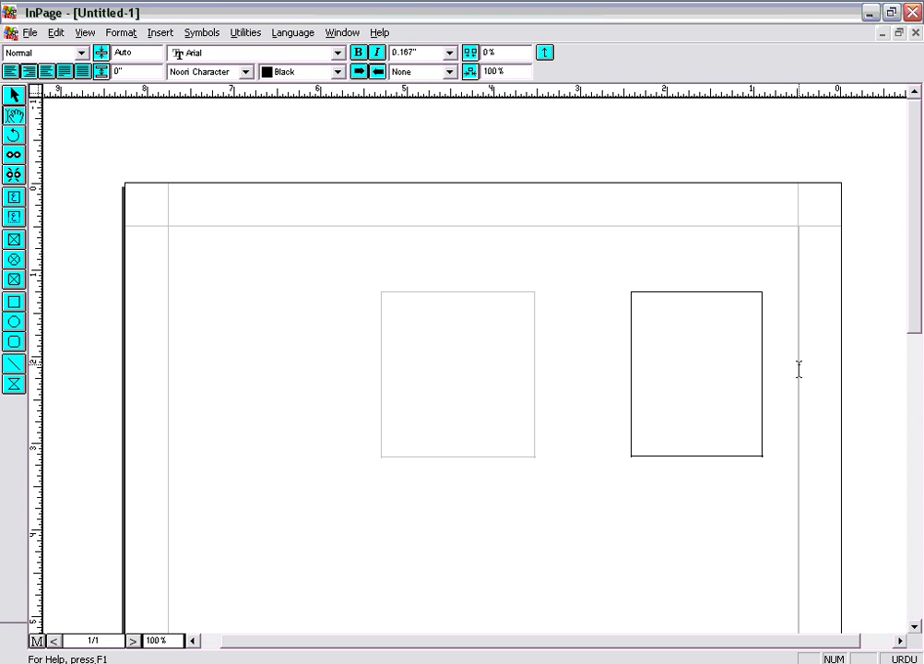
pyautogui.hotkey('ctrl', 'v')
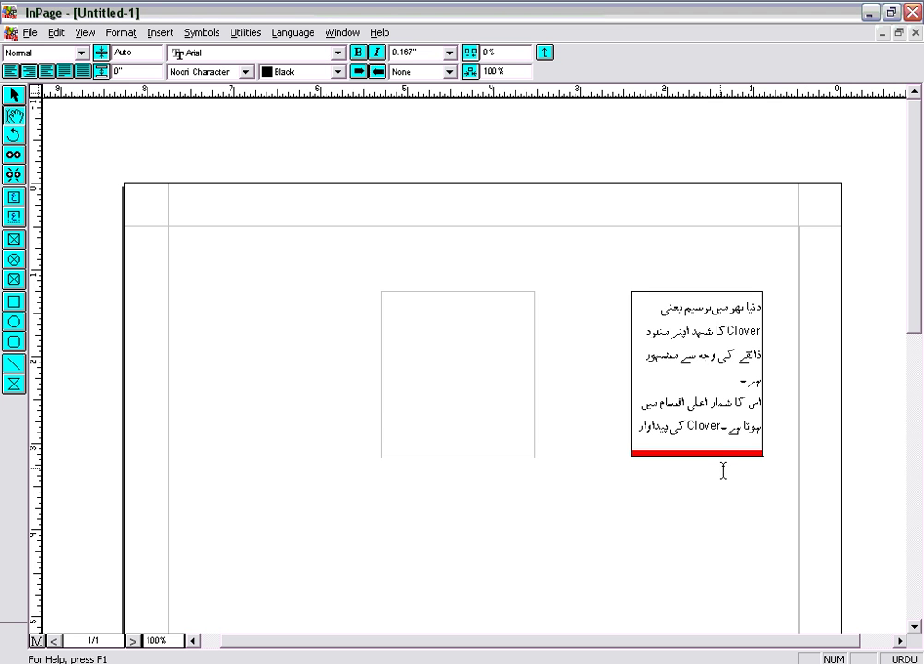
pyautogui.click(15, 93)
pyautogui.click(707, 456)
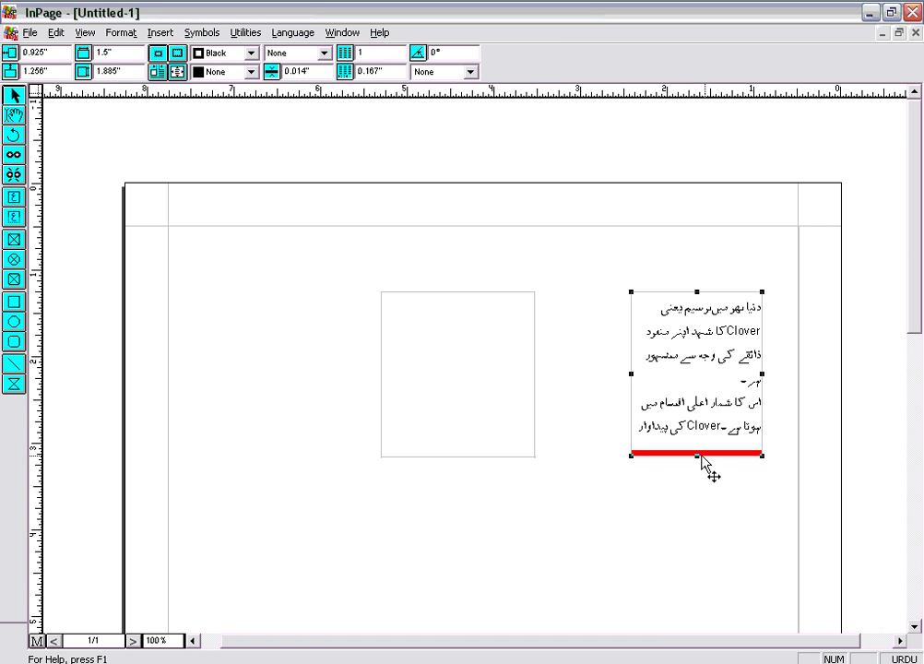
pyautogui.moveTo(697, 456); pyautogui.dragTo(710, 588)
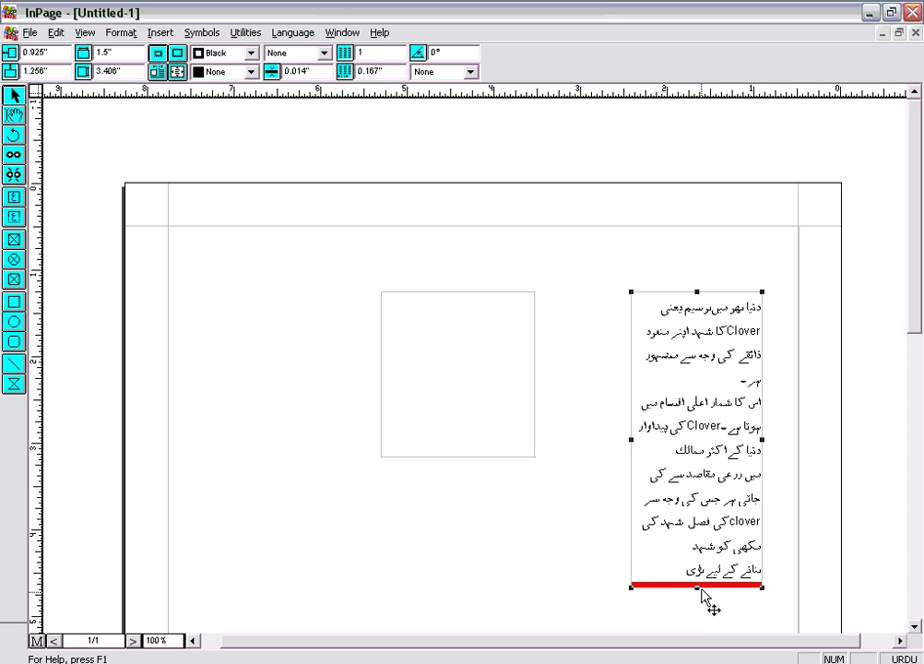
pyautogui.moveTo(698, 585); pyautogui.dragTo(704, 473)
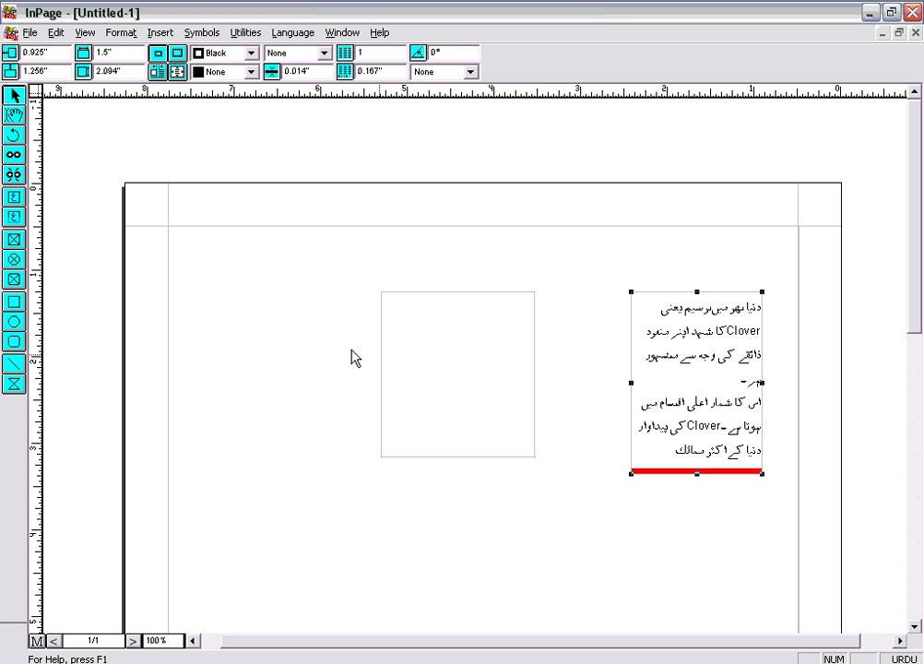
# Link the overfull text box near the right margin to the empty mid-page text box so its text continues there.
pyautogui.click(14, 157)
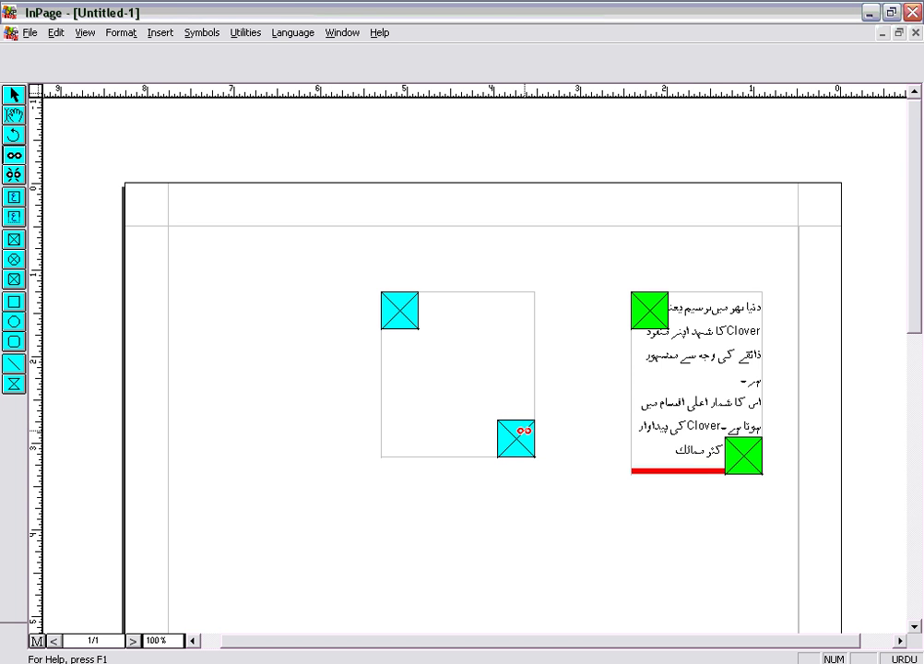
pyautogui.click(405, 318)
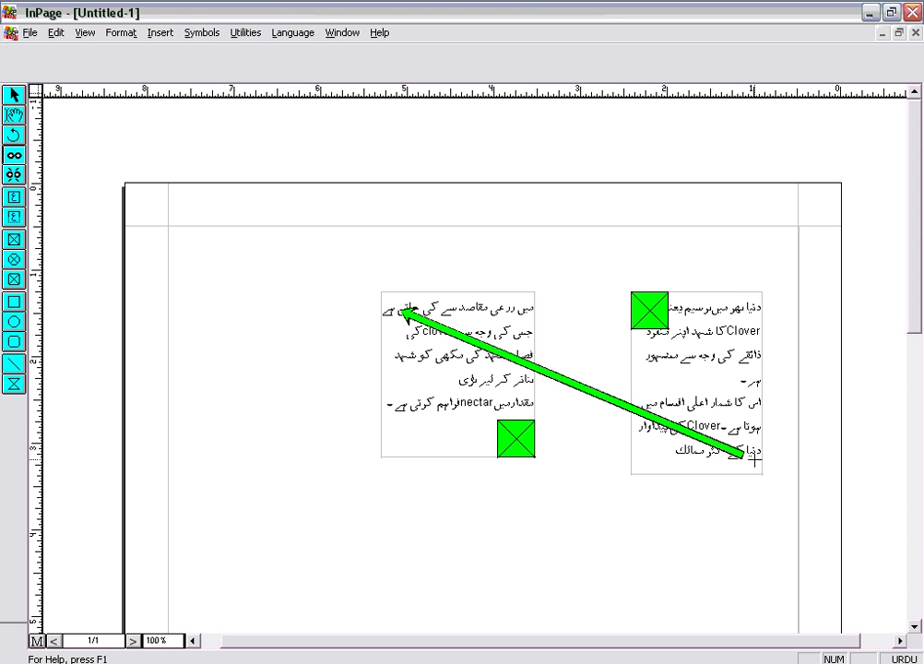
pyautogui.click(14, 95)
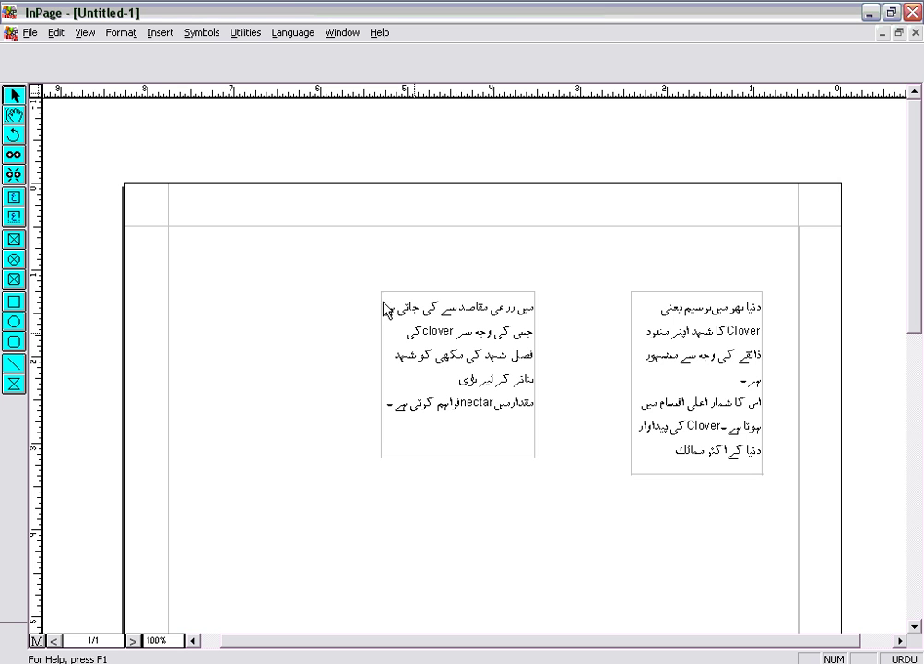
pyautogui.click(13, 155)
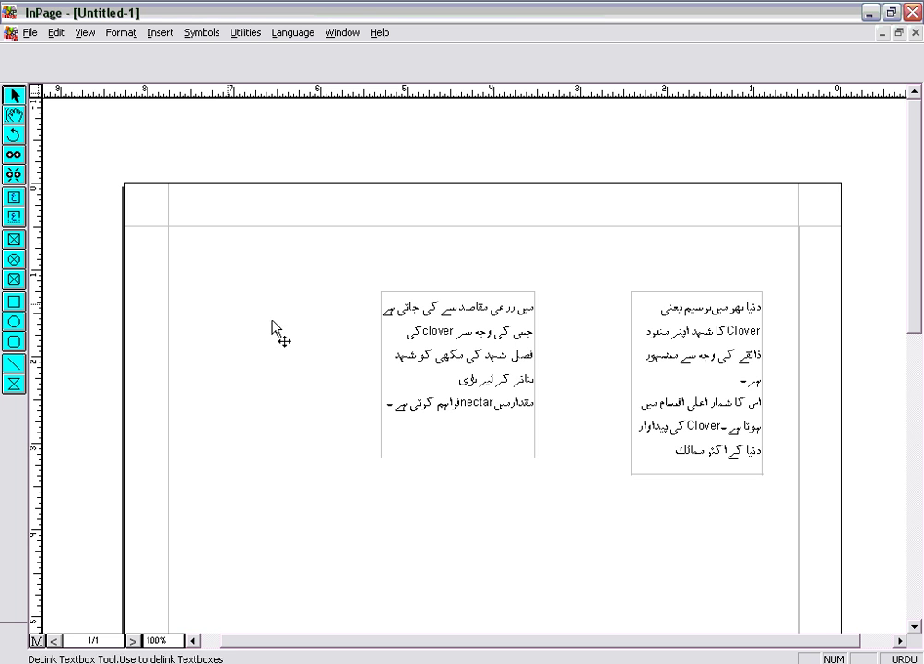
# Unlink the two text boxes with the DeLink Textbox tool and return to the selection tool.
pyautogui.click(14, 177)
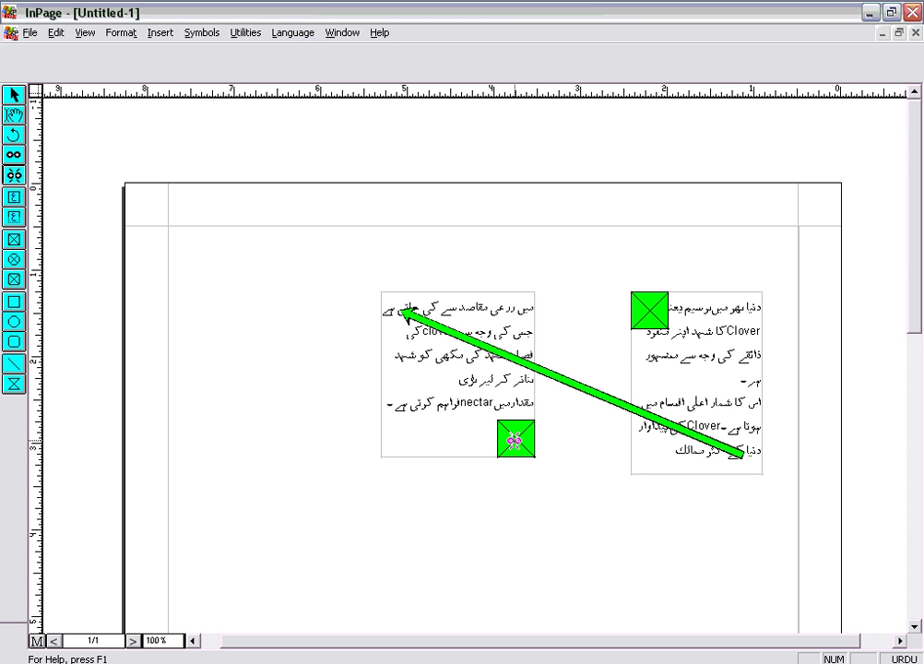
pyautogui.click(515, 439)
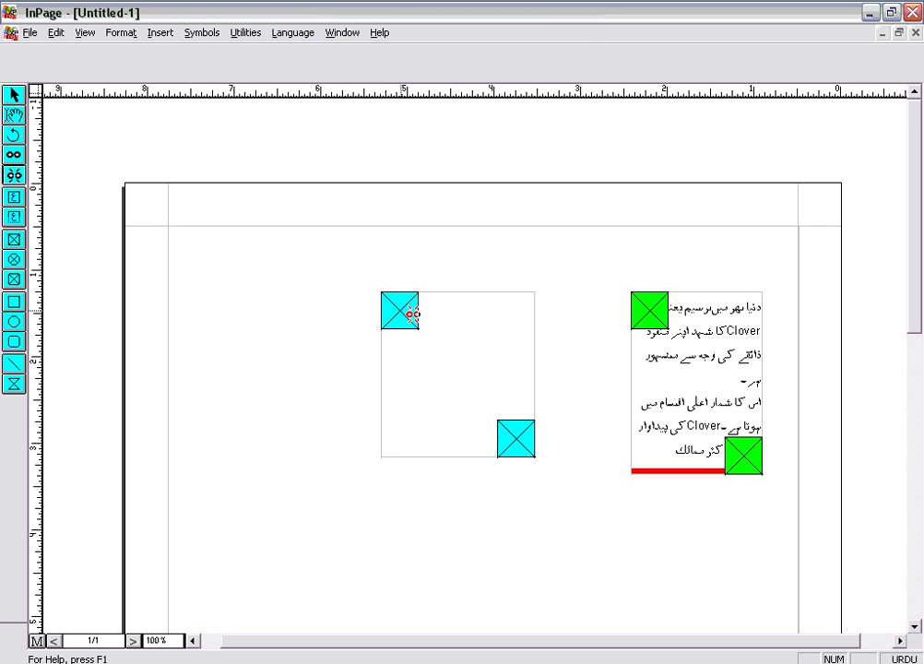
pyautogui.click(15, 95)
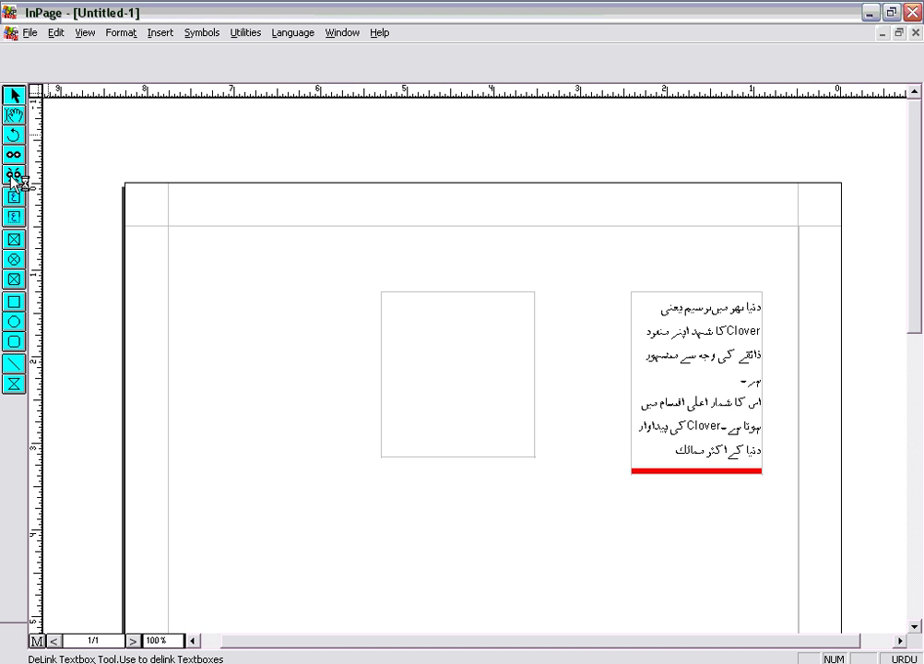
pyautogui.click(14, 175)
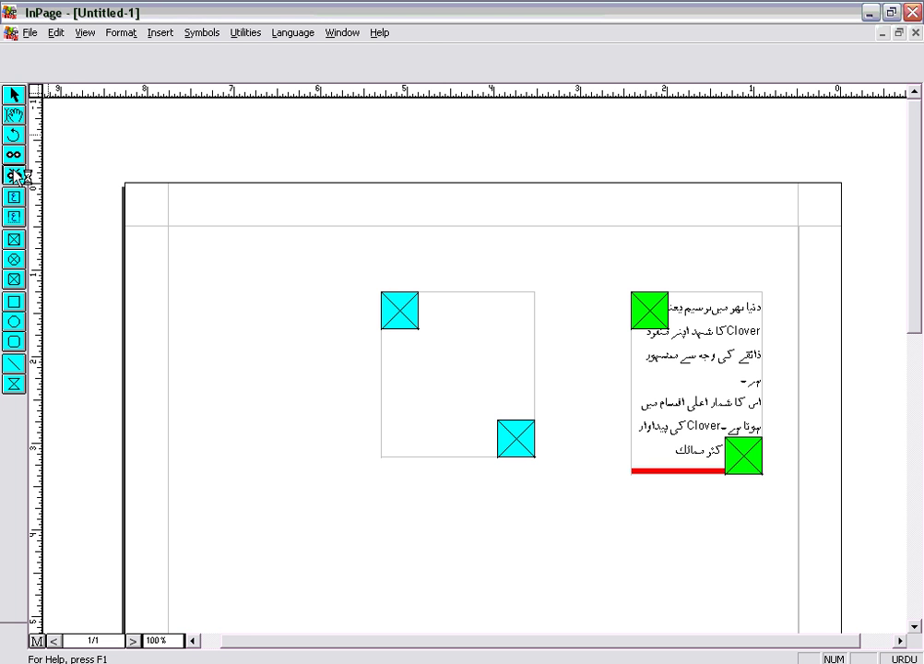
pyautogui.click(14, 95)
# Delete the empty mid-page text box and the filled text box near the right margin.
pyautogui.doubleClick(537, 325)
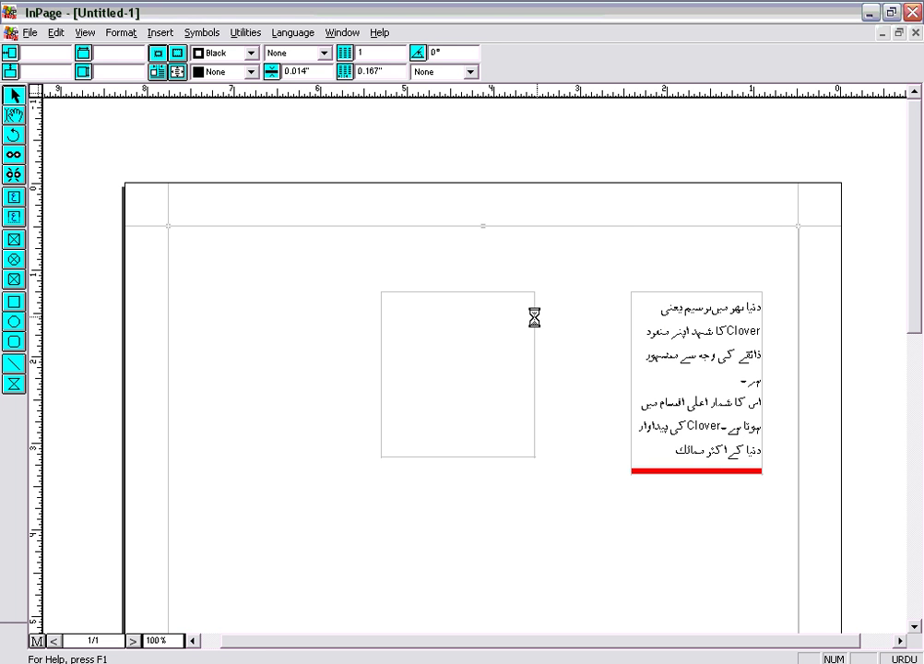
pyautogui.click(572, 267)
pyautogui.press('Delete')
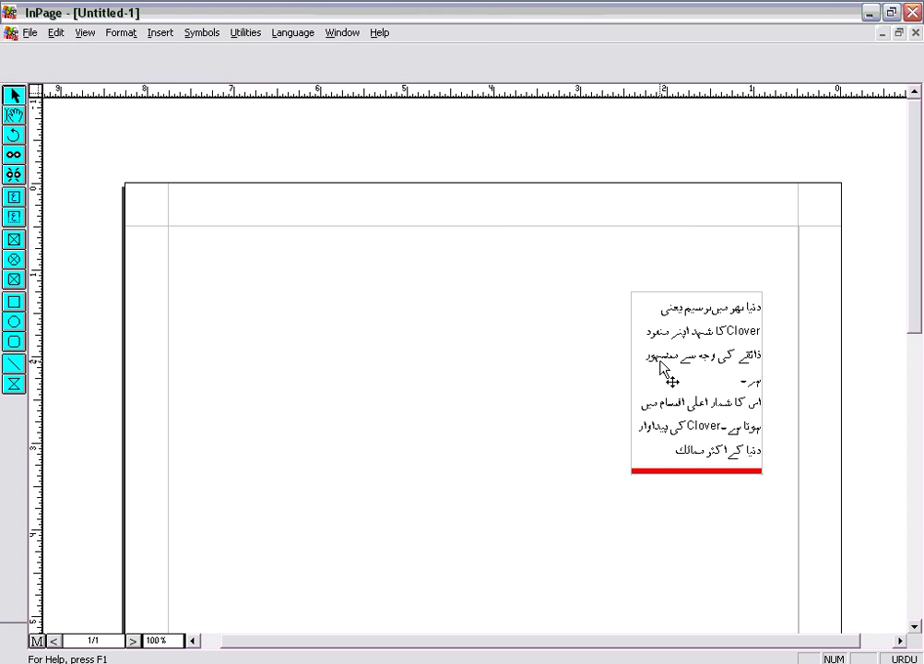
pyautogui.click(661, 363)
pyautogui.press('Delete')
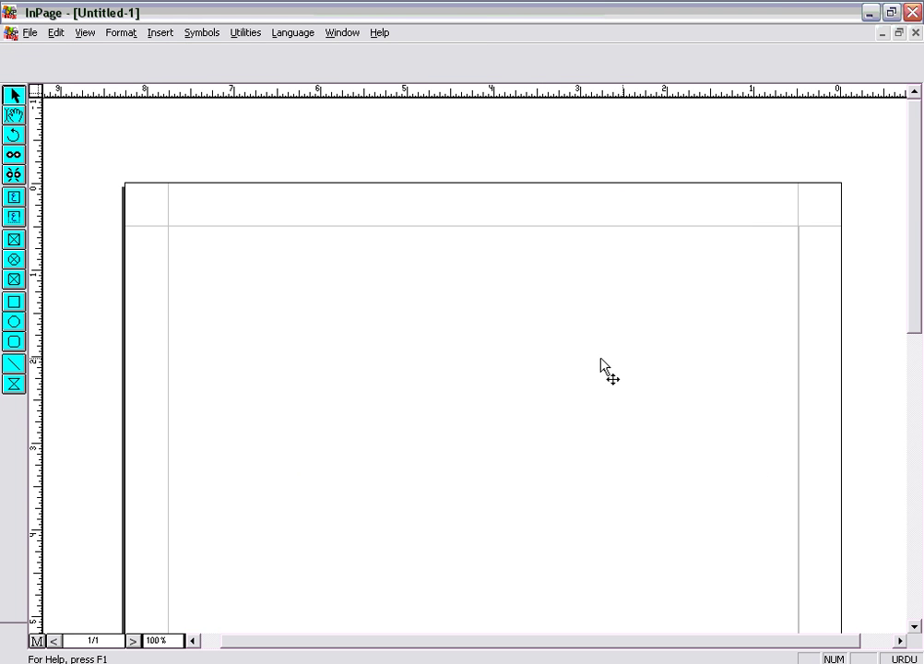
# Draw a text box about 2.1 in wide and 2.2 in high near the right margin and paste the Clover paragraph into it.
pyautogui.click(17, 203)
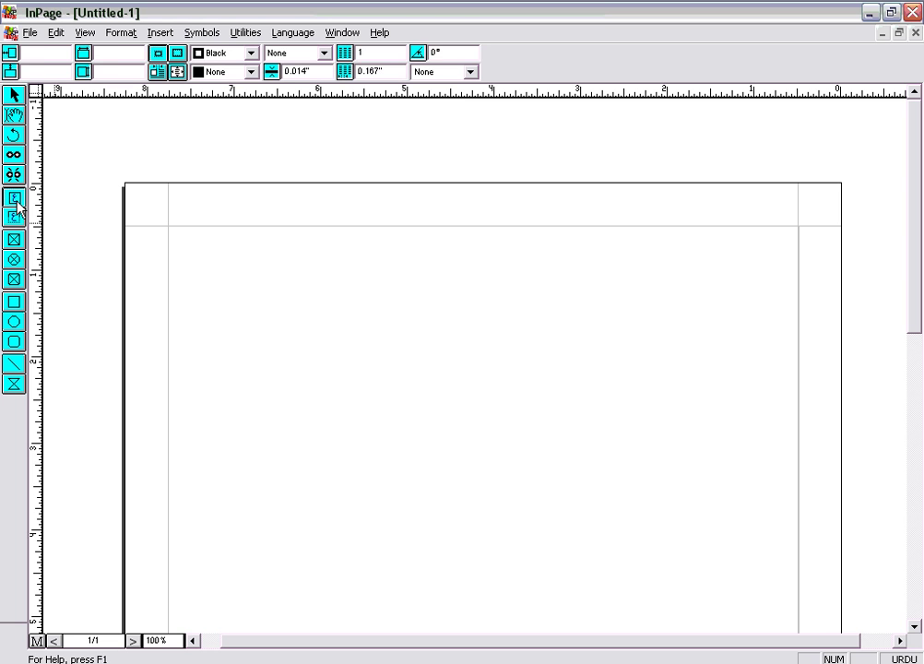
pyautogui.moveTo(611, 277); pyautogui.dragTo(790, 466)
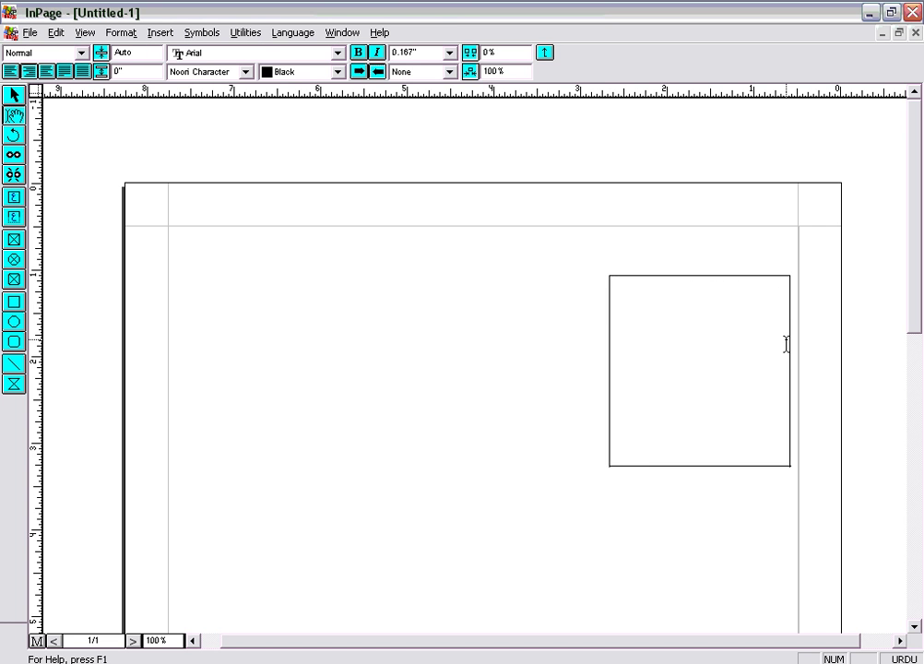
pyautogui.hotkey('ctrl', 'v')
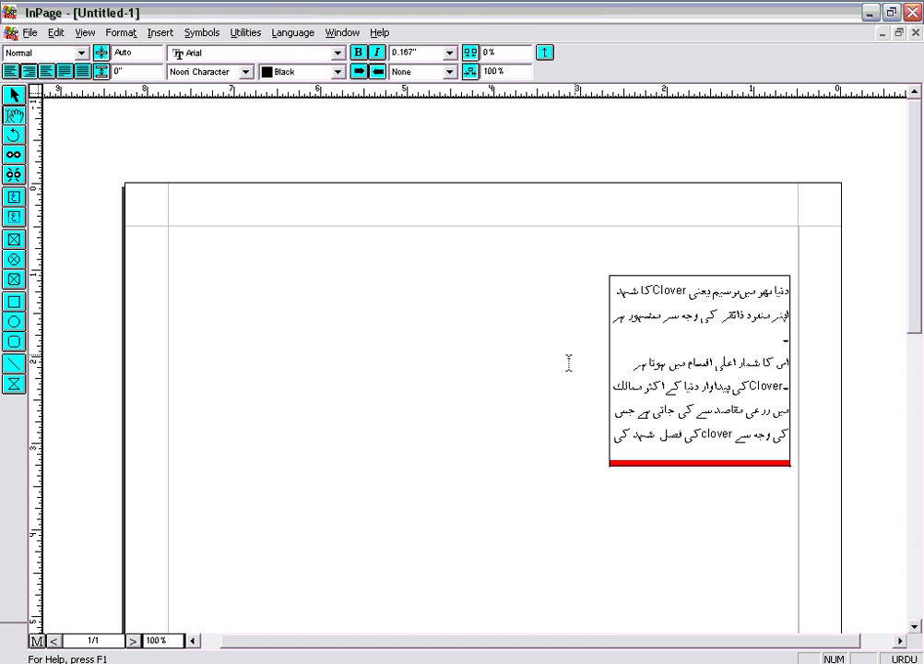
# Delete the text box containing the newly pasted Clover paragraph.
pyautogui.click(231, 195)
pyautogui.click(678, 374)
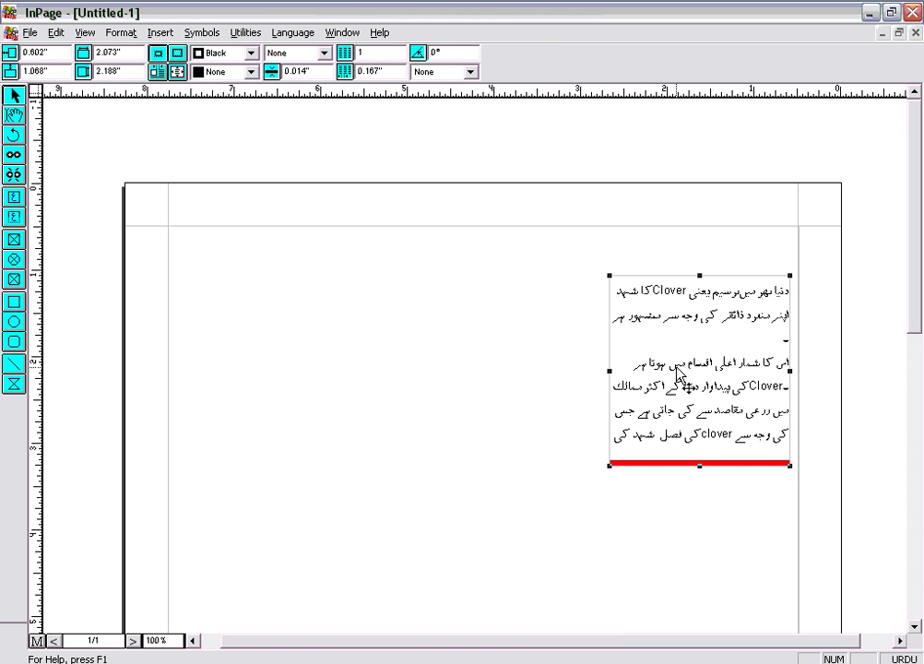
pyautogui.press('Delete')
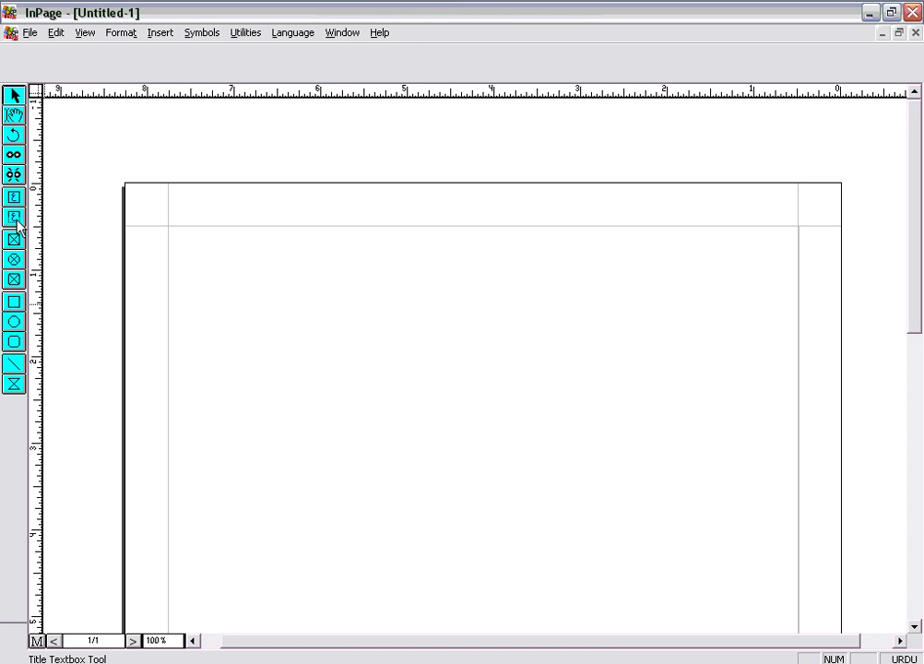
# Draw a title text box about 3.8 in wide near the top of the page and paste the Clover paragraph into it.
pyautogui.click(17, 222)
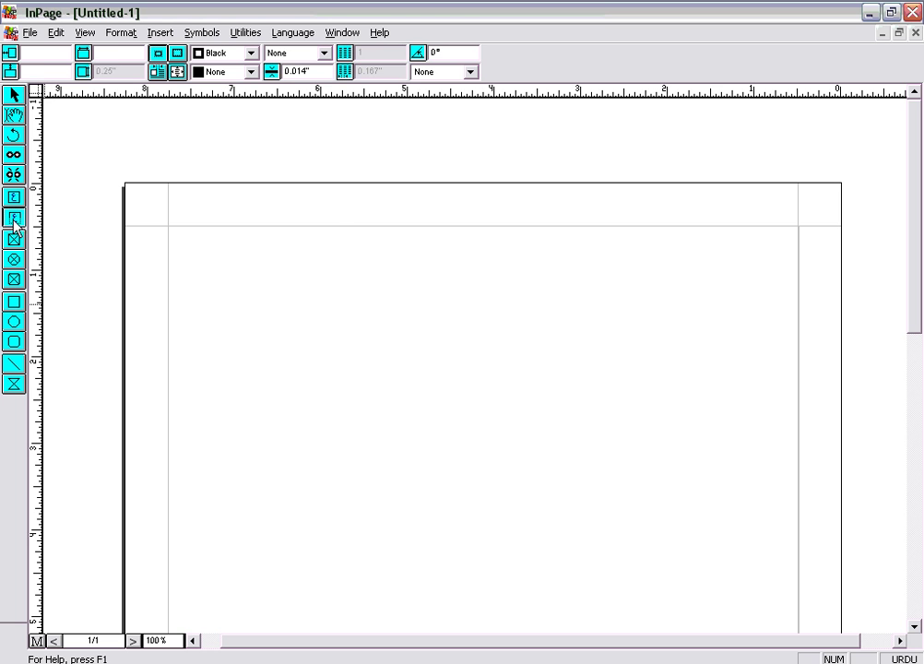
pyautogui.moveTo(378, 269); pyautogui.dragTo(710, 347)
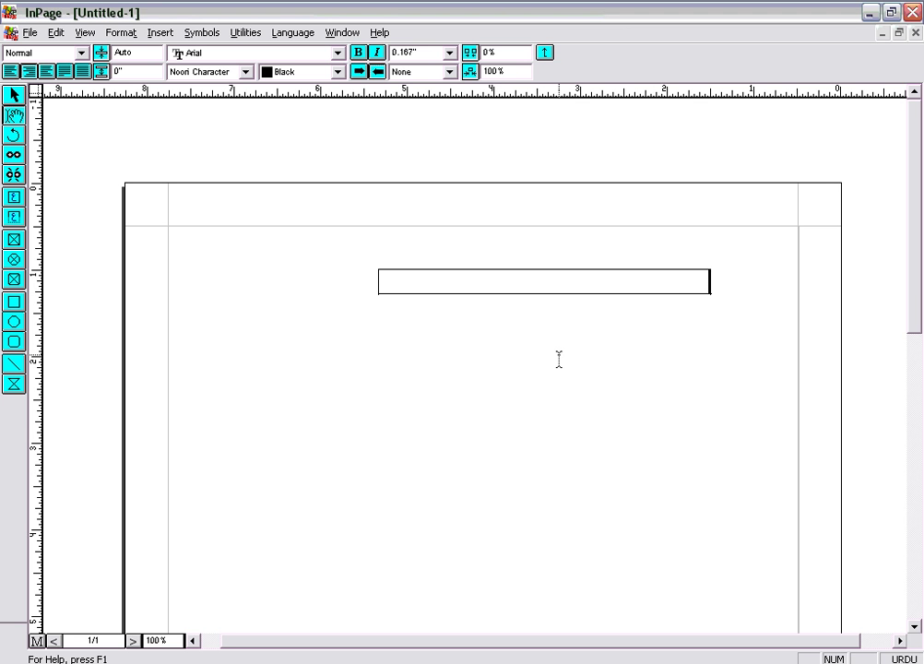
pyautogui.hotkey('ctrl', 'v')
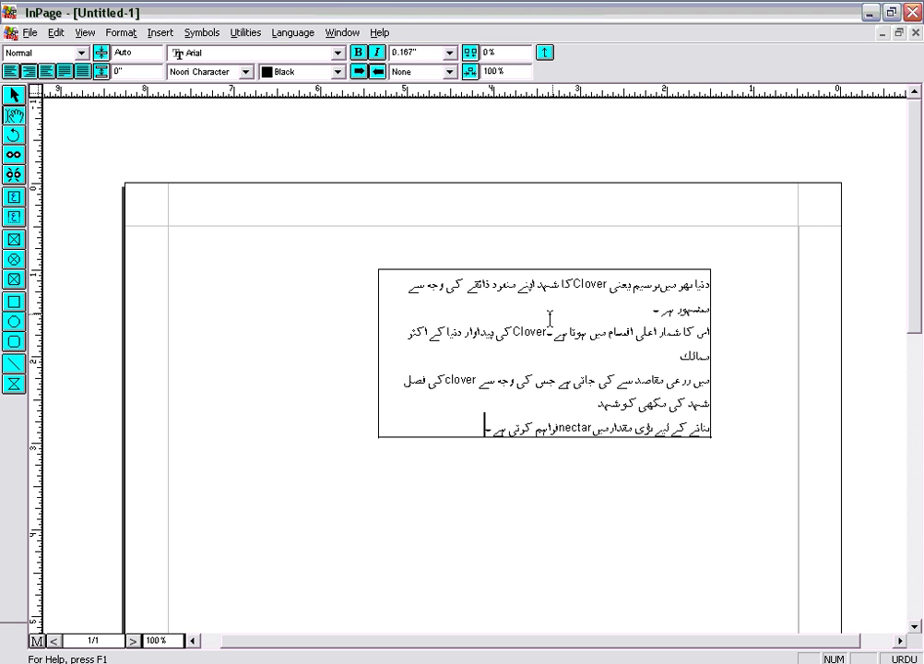
# Delete the title text box containing the pasted Clover paragraph.
pyautogui.click(14, 95)
pyautogui.click(614, 387)
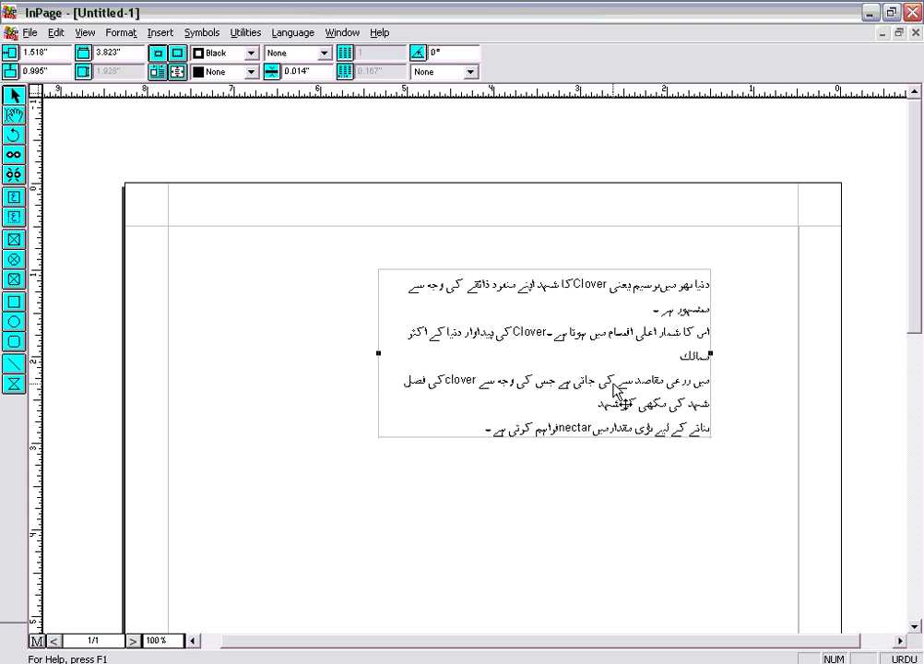
pyautogui.press('Delete')
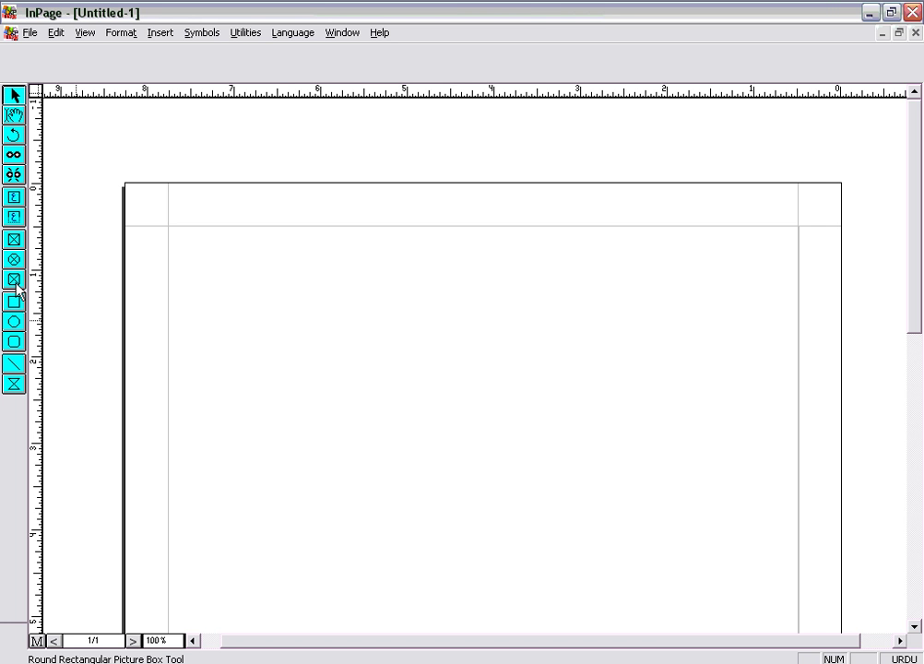
# Draw a rectangular picture box about 2 in wide and 1.8 in high and import the 97152_lonely_mouse picture from the stock folder into it.
pyautogui.click(14, 239)
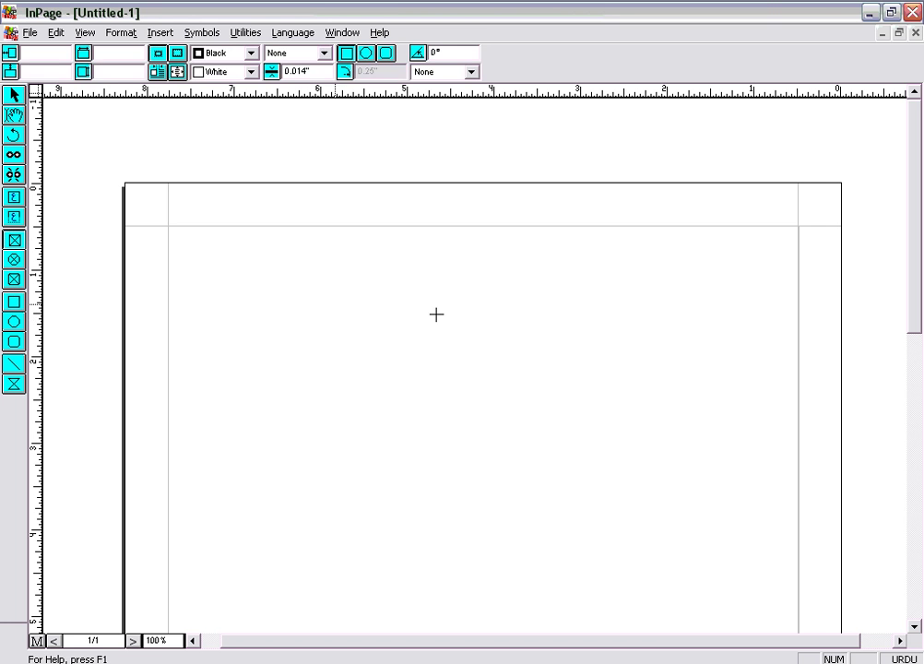
pyautogui.moveTo(543, 265); pyautogui.dragTo(716, 419)
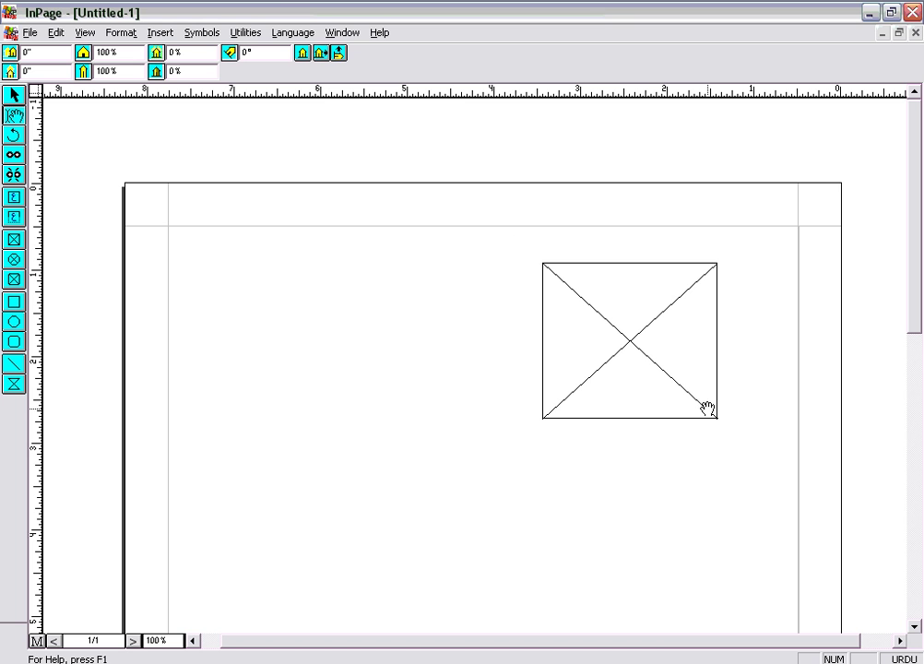
pyautogui.rightClick(633, 351)
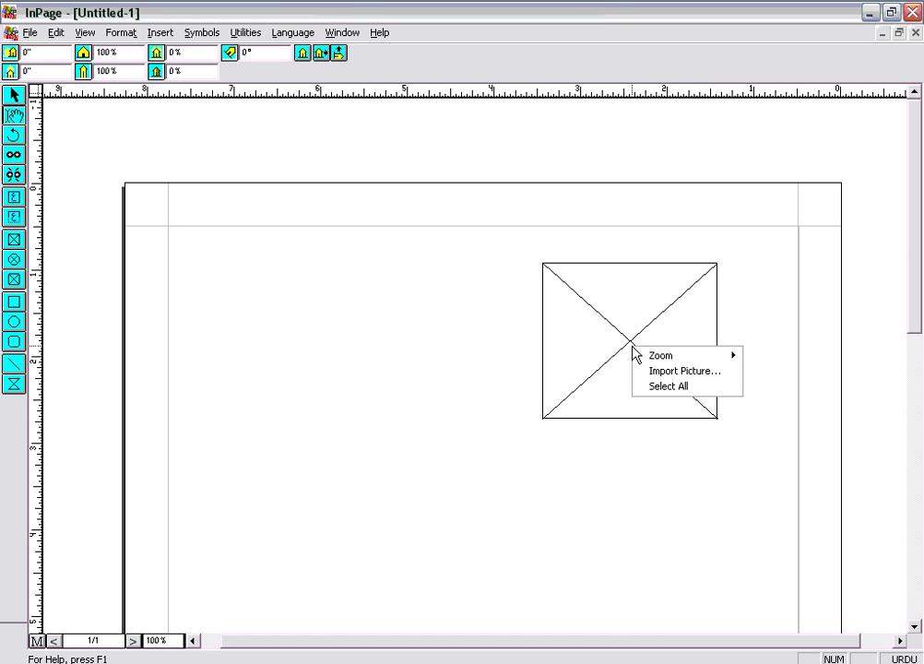
pyautogui.click(650, 371)
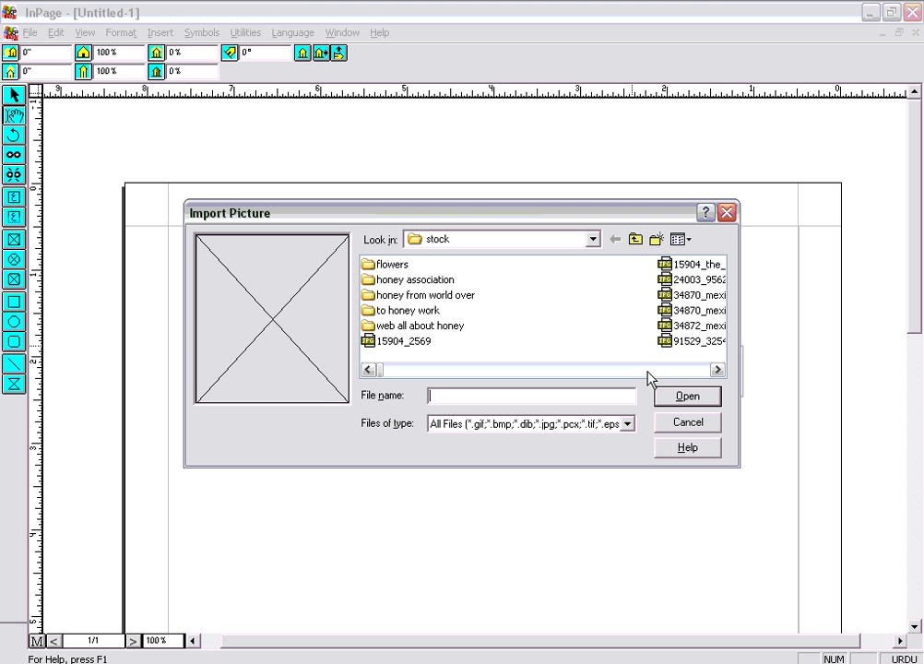
pyautogui.click(683, 242)
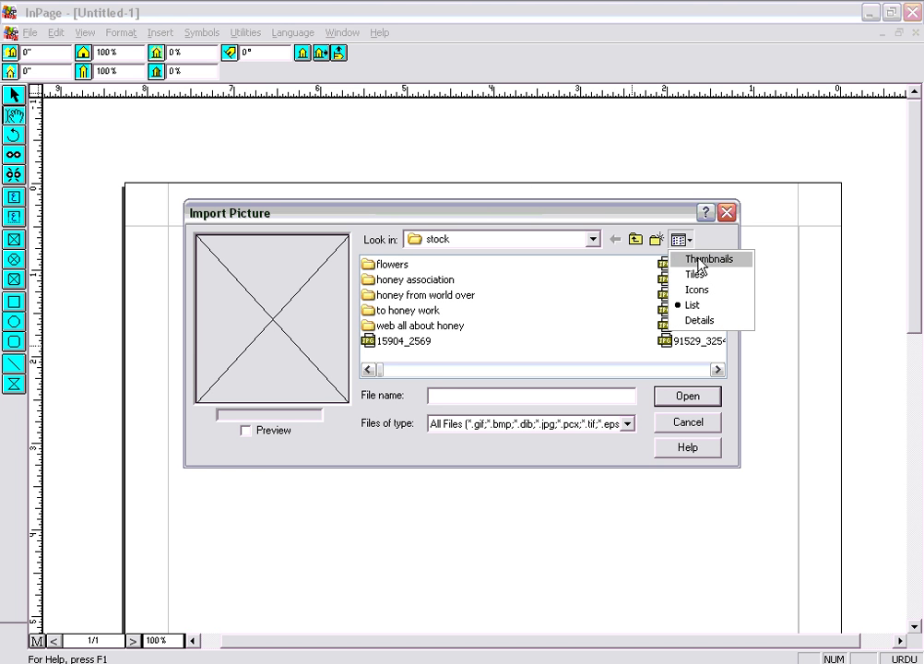
pyautogui.click(697, 268)
pyautogui.click(723, 356)
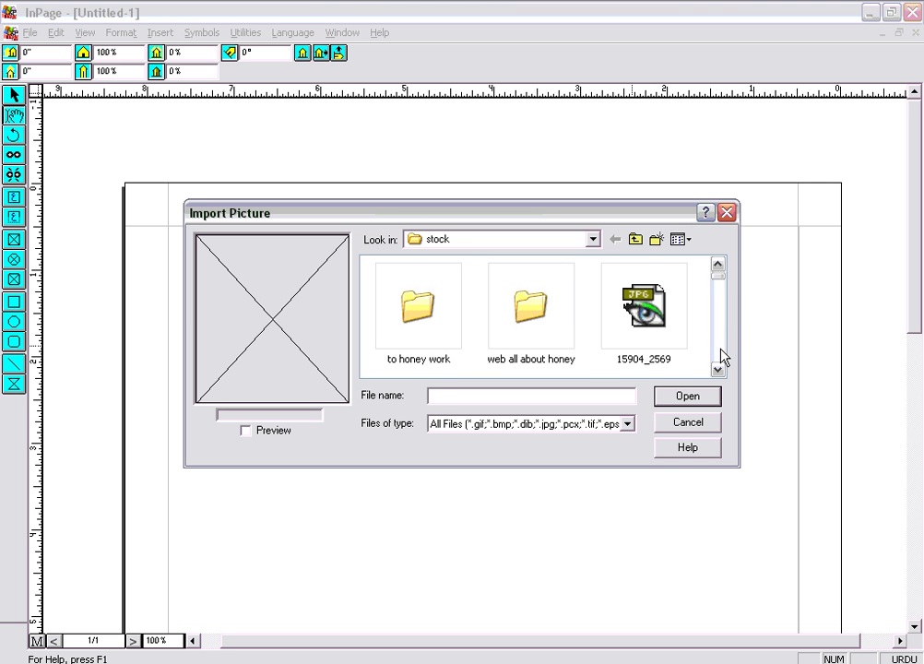
pyautogui.click(721, 352)
pyautogui.click(722, 356)
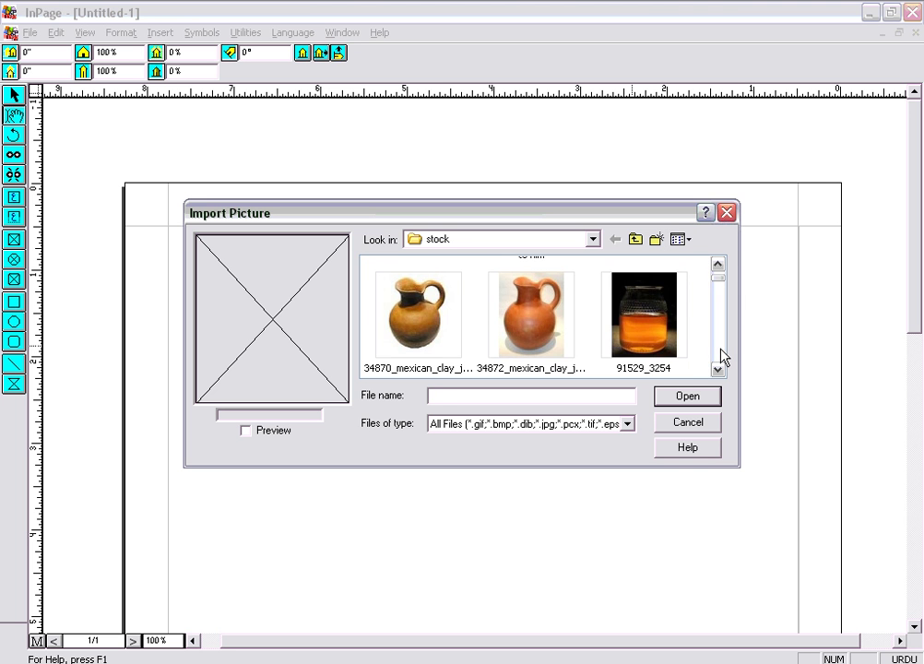
pyautogui.click(722, 356)
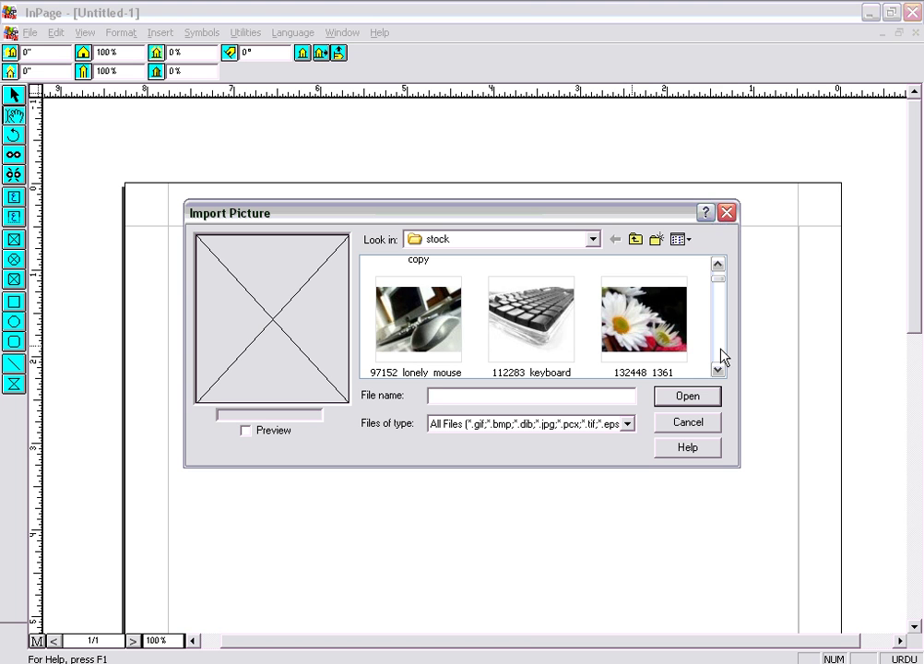
pyautogui.doubleClick(437, 315)
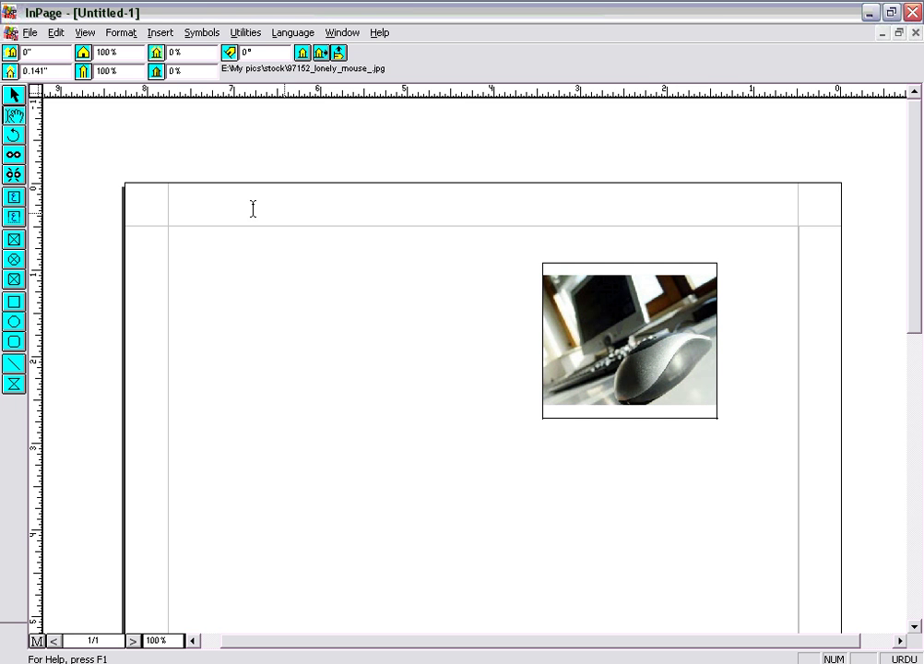
# Shift the mouse picture inside its box so that it aligns with the box's top edge.
pyautogui.click(17, 117)
pyautogui.moveTo(614, 331); pyautogui.dragTo(586, 326)
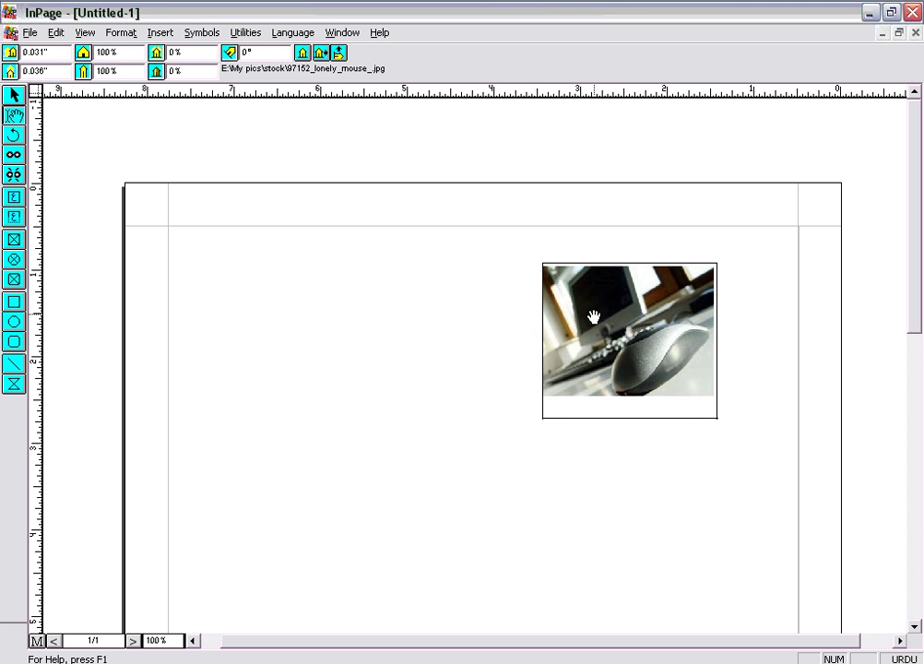
pyautogui.moveTo(619, 326)
pyautogui.mouseDown()
pyautogui.moveTo(643, 327)
pyautogui.moveTo(633, 324)
pyautogui.mouseUp()
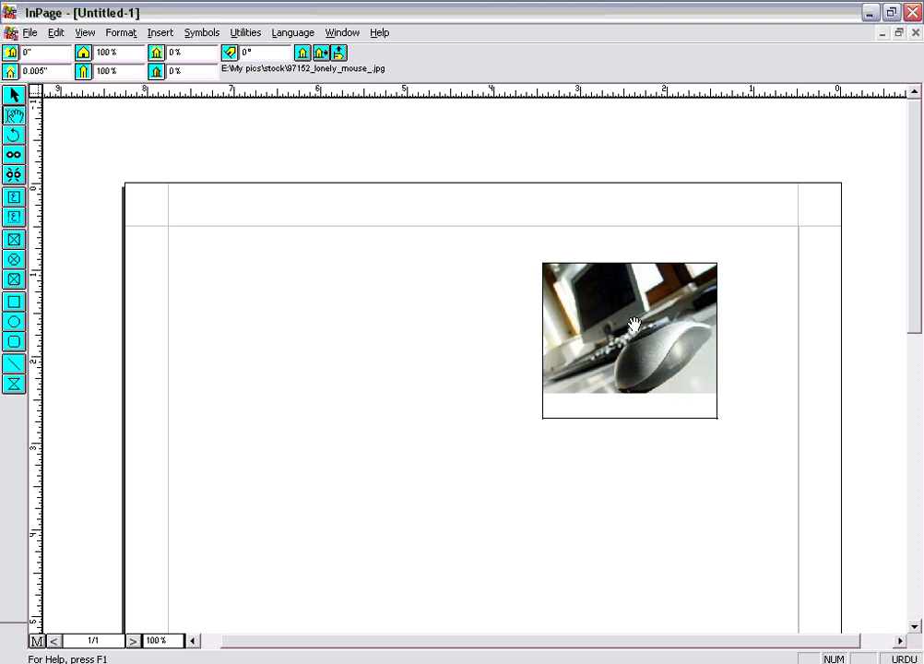
# Shorten the picture box to about 1.49 in high to match the picture and move it near the page's left margin.
pyautogui.click(14, 95)
pyautogui.click(604, 426)
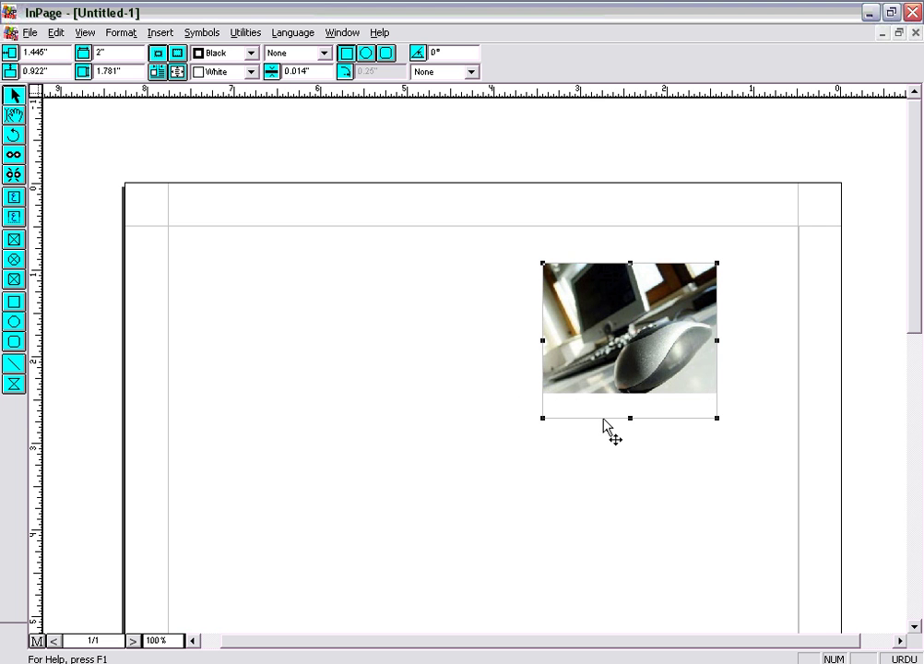
pyautogui.moveTo(628, 411); pyautogui.dragTo(628, 393)
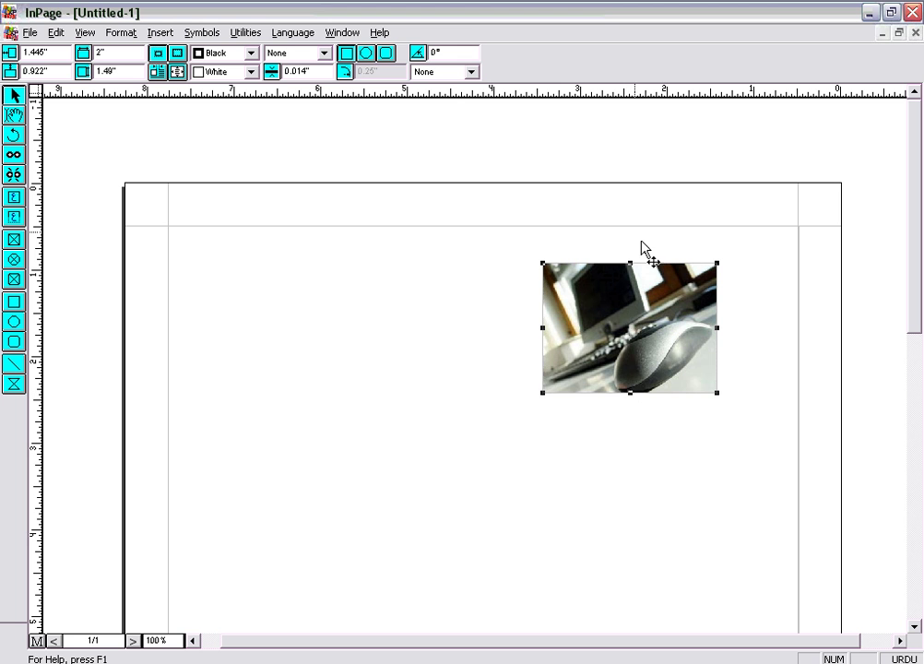
pyautogui.moveTo(627, 345); pyautogui.dragTo(304, 359)
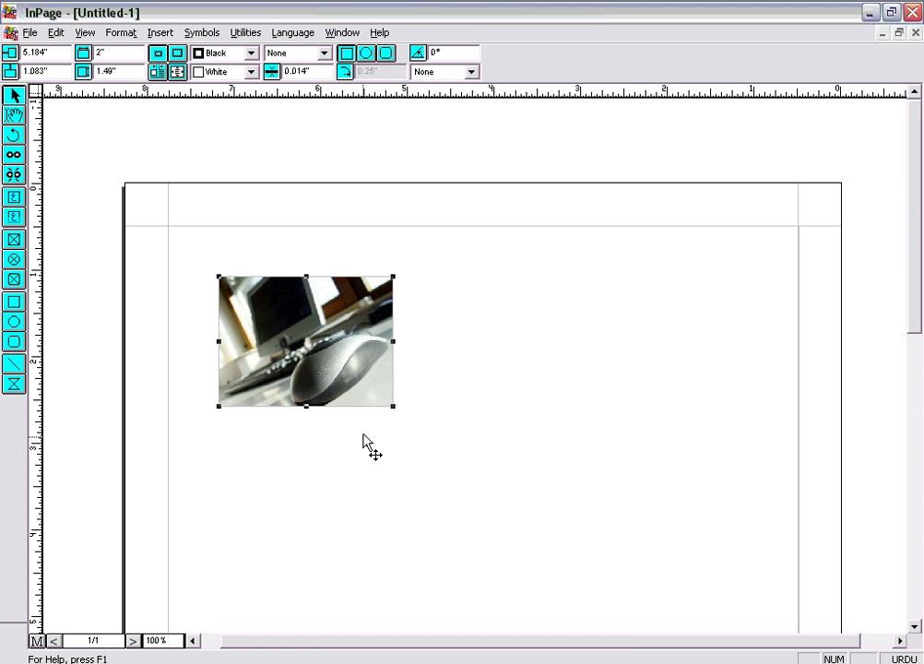
# Give the picture box a solid red border with a width of 0.1 in.
pyautogui.click(251, 54)
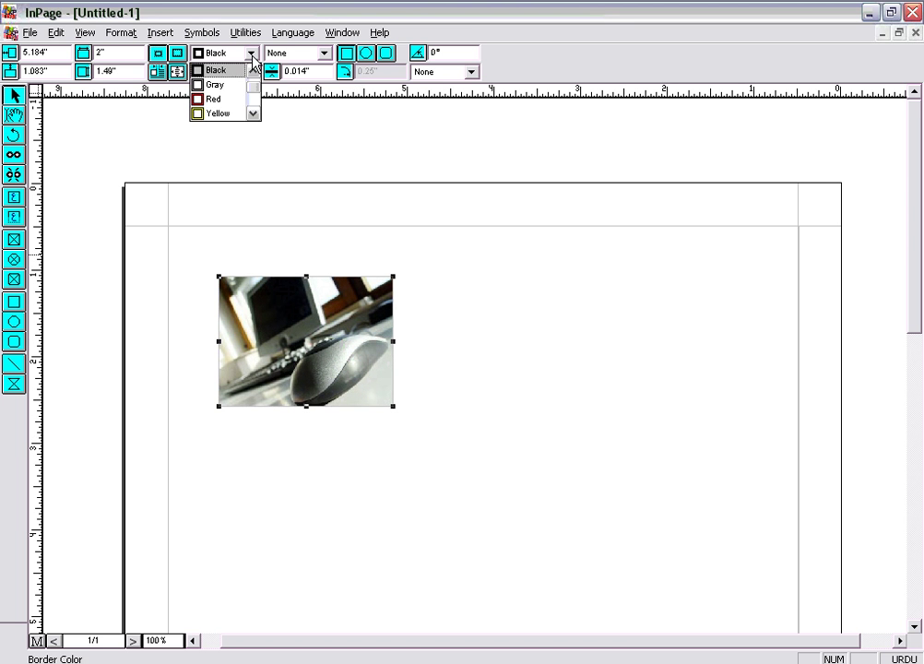
pyautogui.click(221, 96)
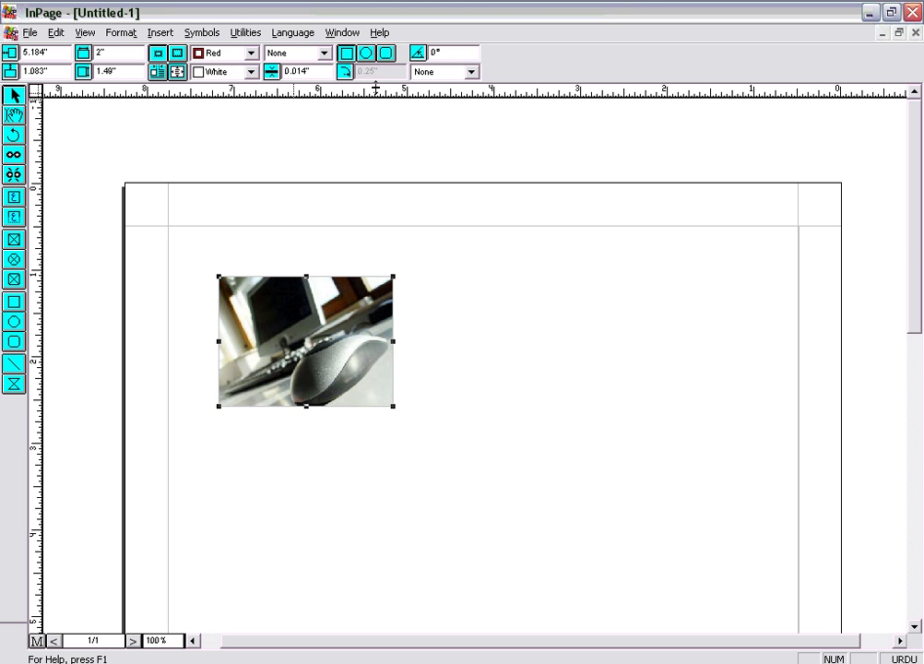
pyautogui.click(323, 53)
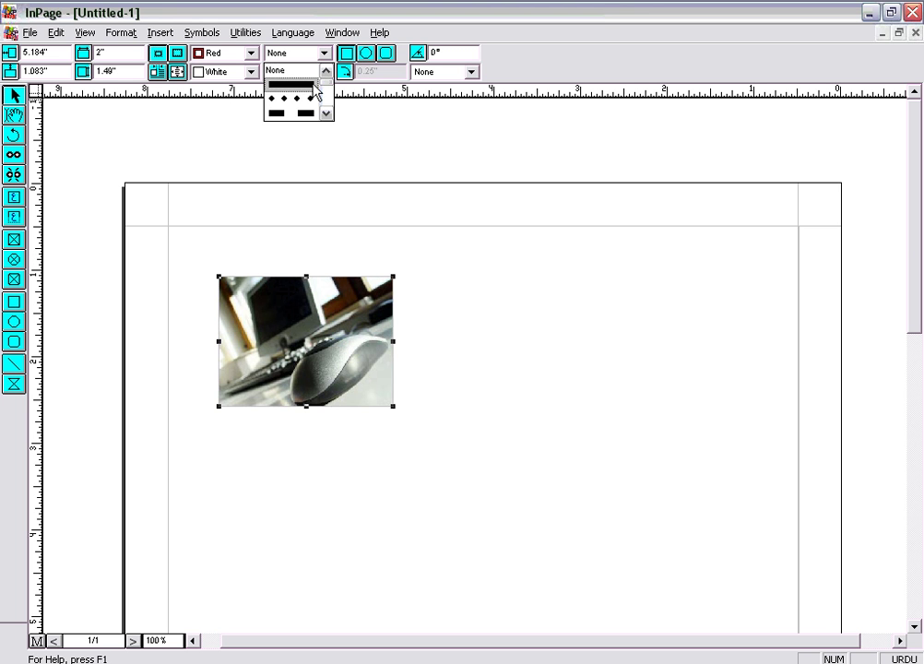
pyautogui.click(312, 85)
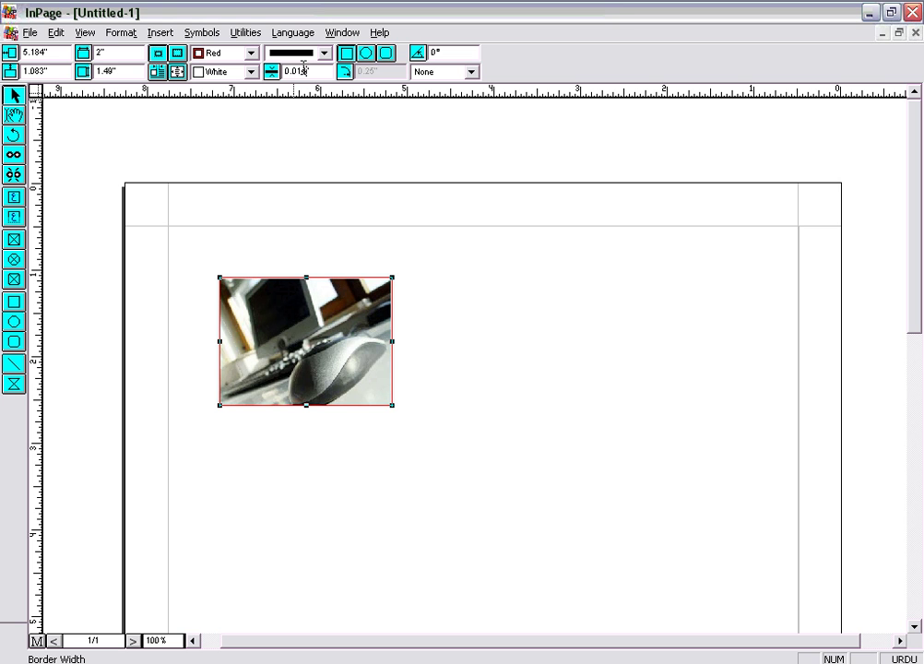
pyautogui.moveTo(304, 71); pyautogui.dragTo(283, 72)
pyautogui.write('.1')
pyautogui.press('Return')
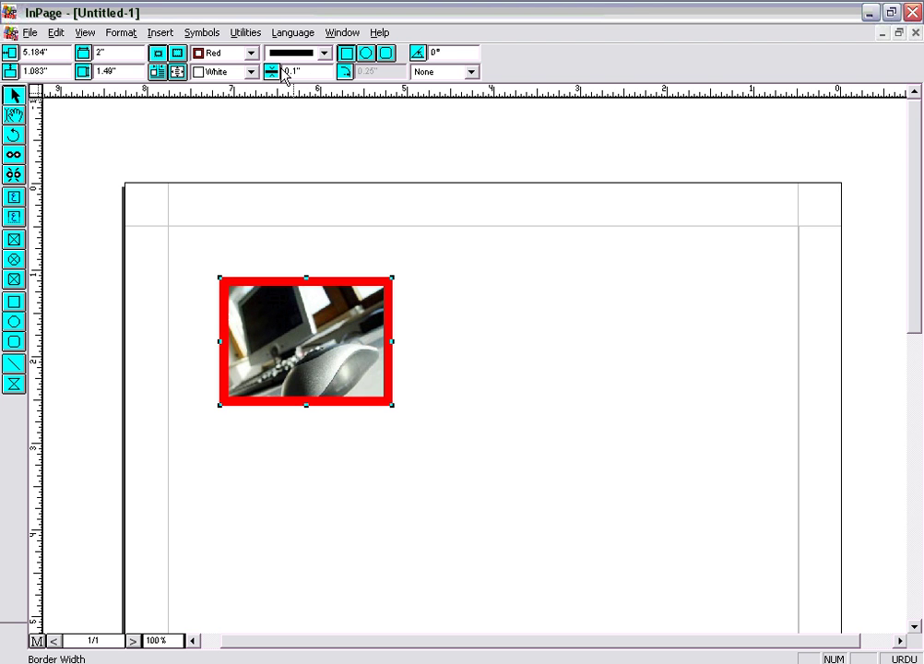
# Change the picture box's border to the dotted style, try green, settle on blue, and deselect the box.
pyautogui.click(324, 53)
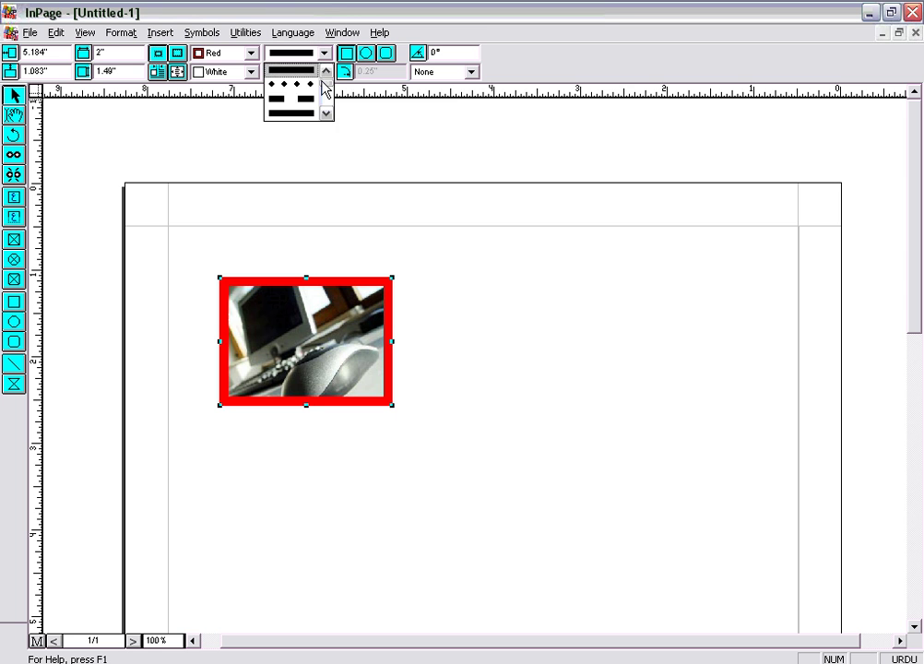
pyautogui.click(312, 85)
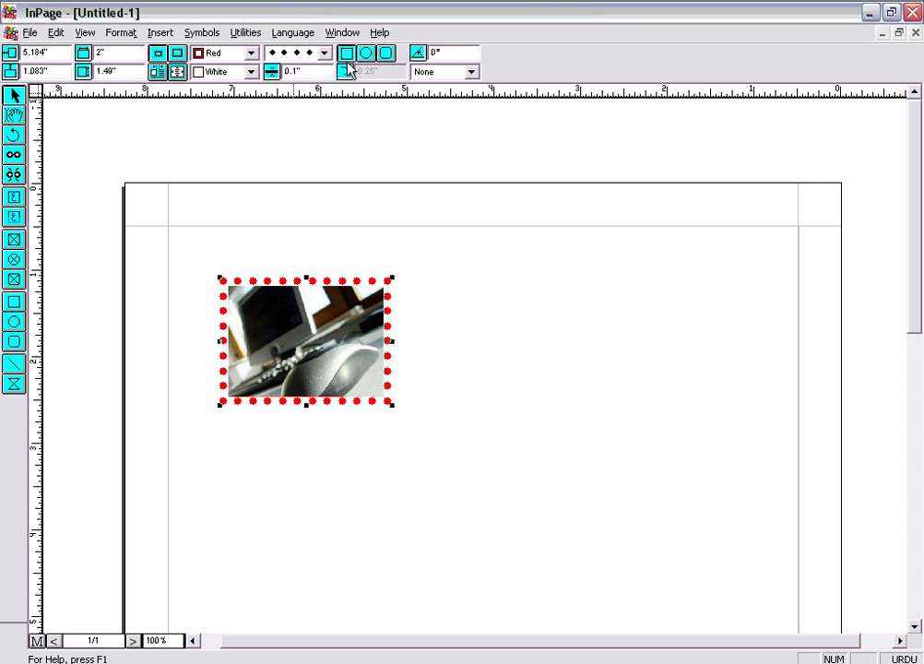
pyautogui.click(250, 53)
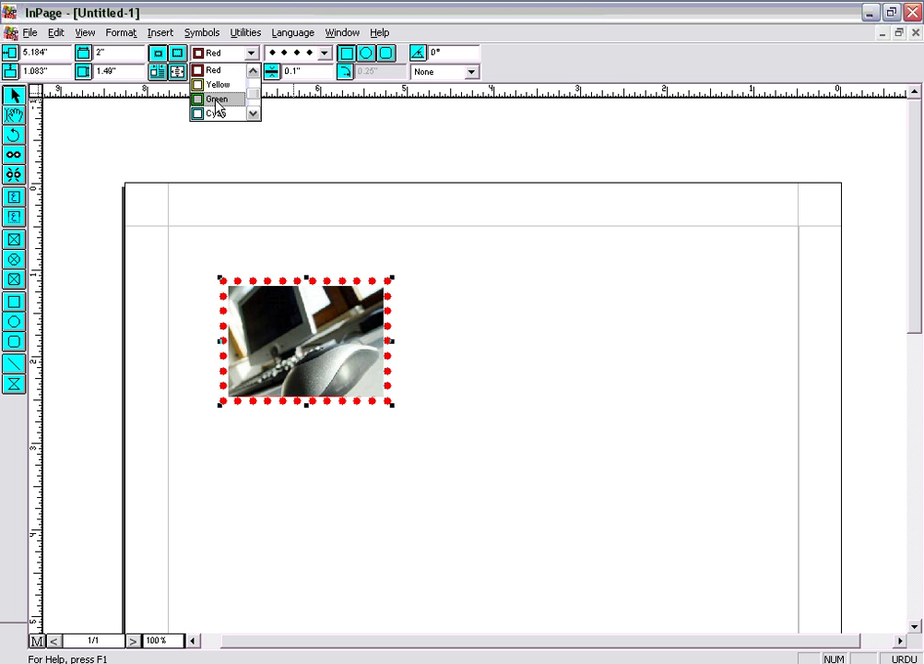
pyautogui.click(218, 99)
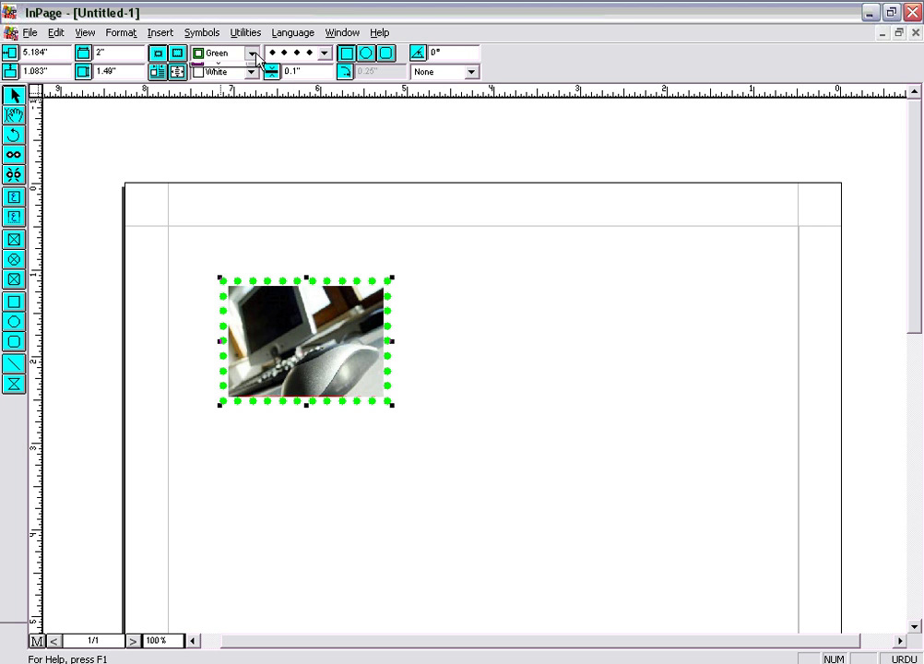
pyautogui.click(250, 53)
pyautogui.click(212, 97)
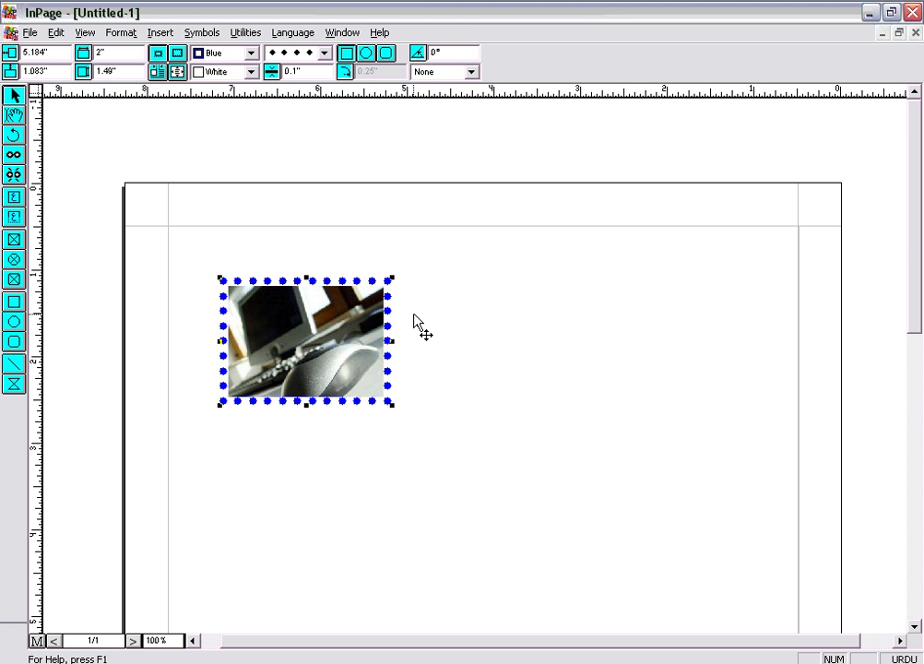
pyautogui.click(177, 288)
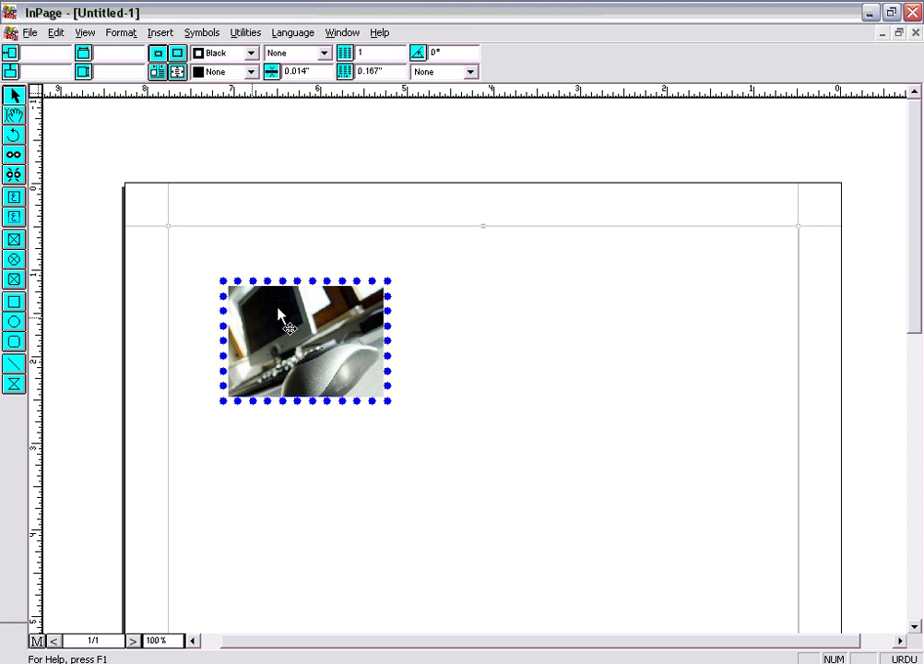
# Draw an elliptical picture box about 1.75 in wide beside the mouse picture and import 285515_old_watch_4.jpg from the stock folder into it.
pyautogui.click(15, 260)
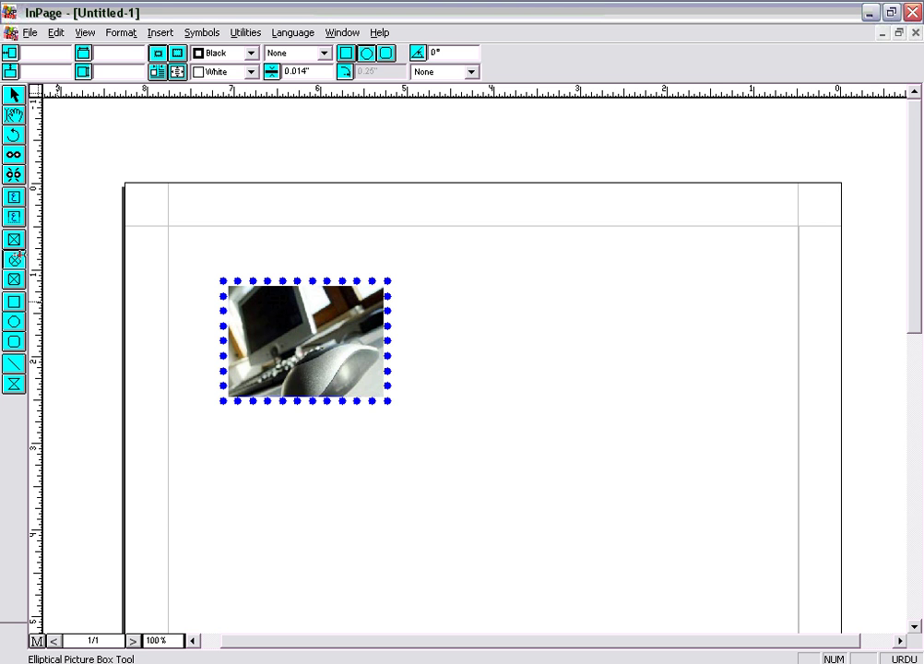
pyautogui.moveTo(493, 296); pyautogui.dragTo(648, 447)
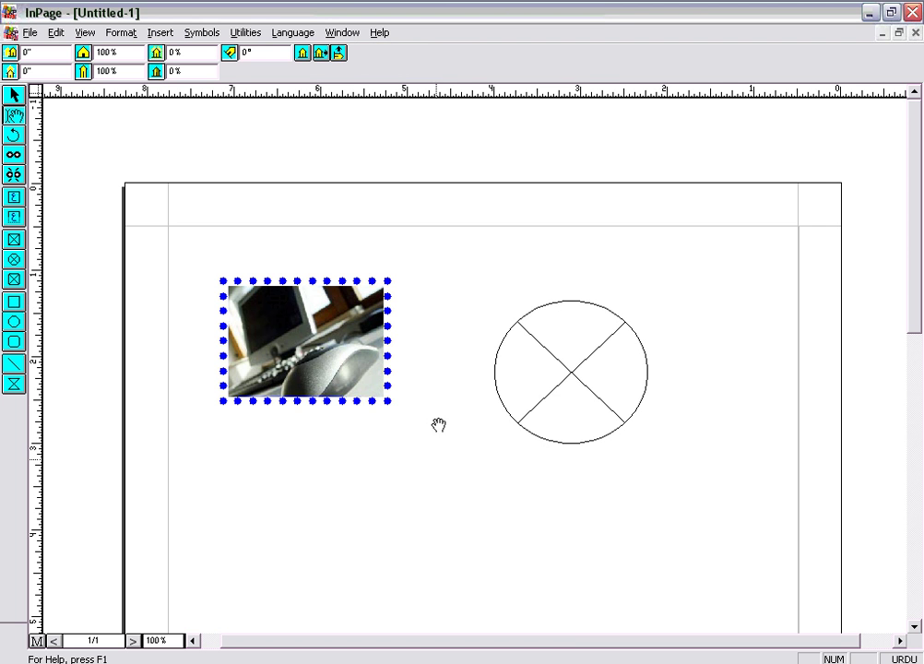
pyautogui.rightClick(571, 374)
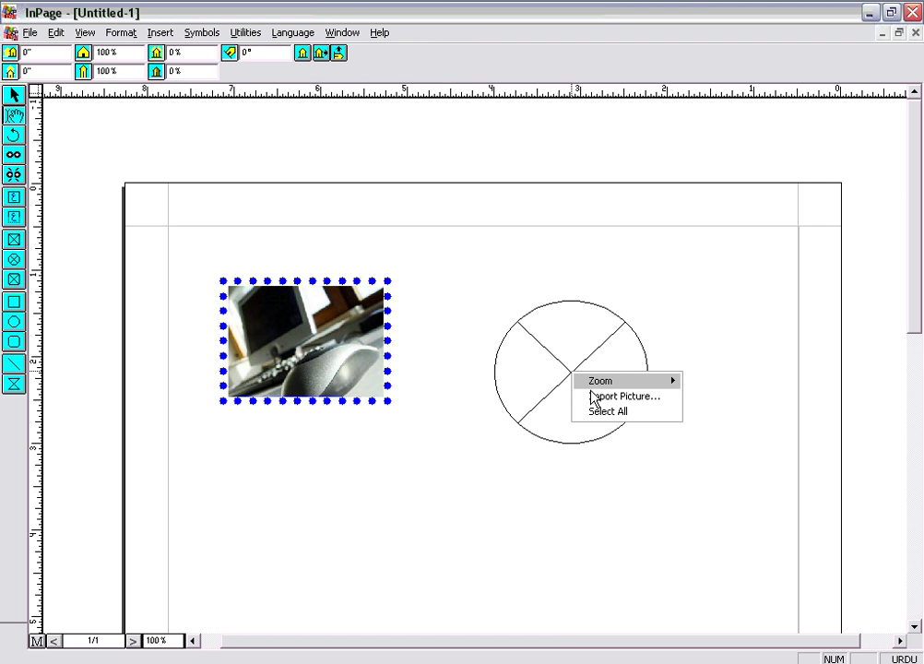
pyautogui.click(595, 397)
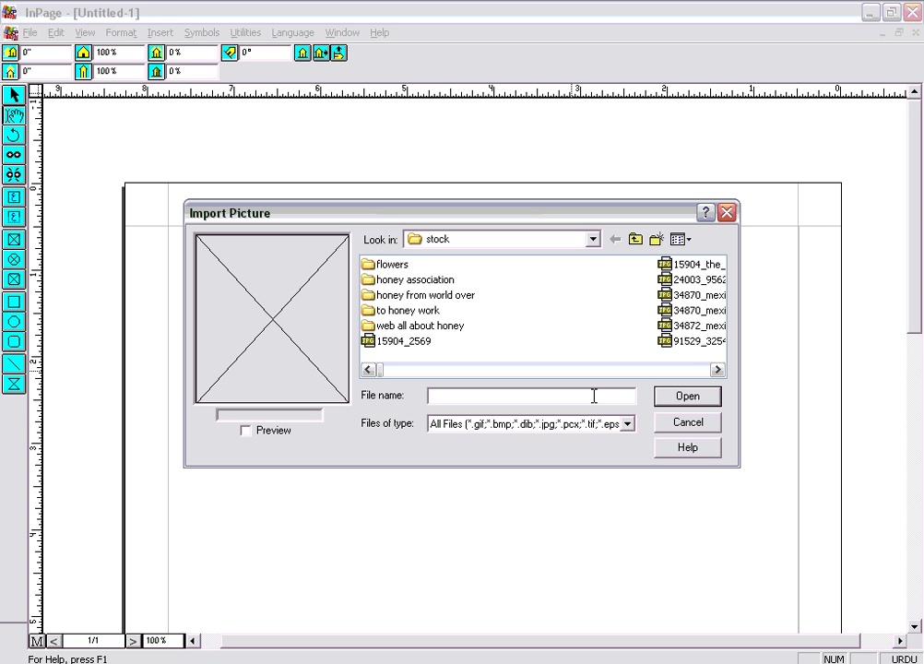
pyautogui.click(661, 370)
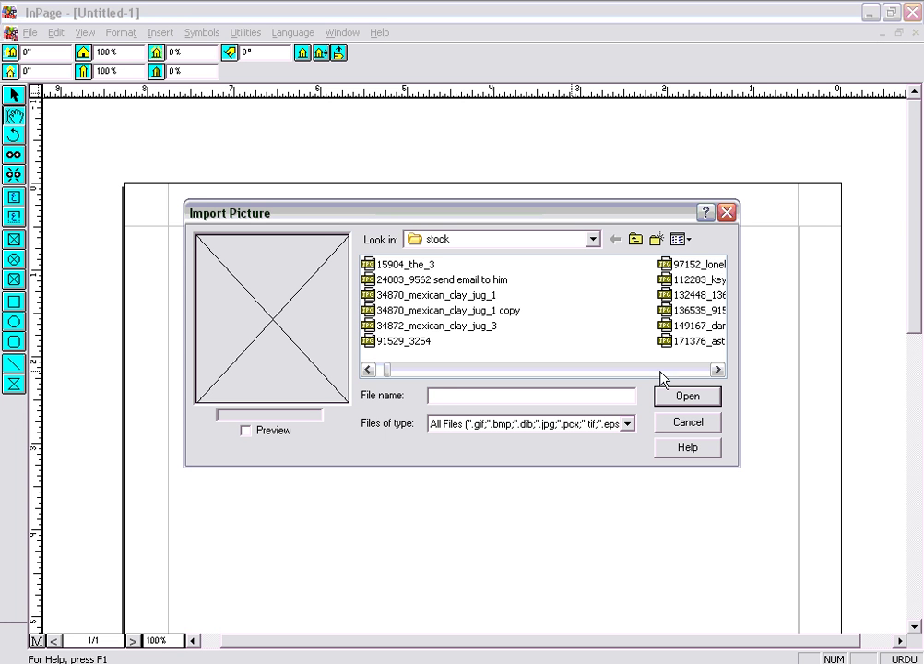
pyautogui.click(681, 239)
pyautogui.click(682, 257)
pyautogui.scroll(-4, 720, 363)
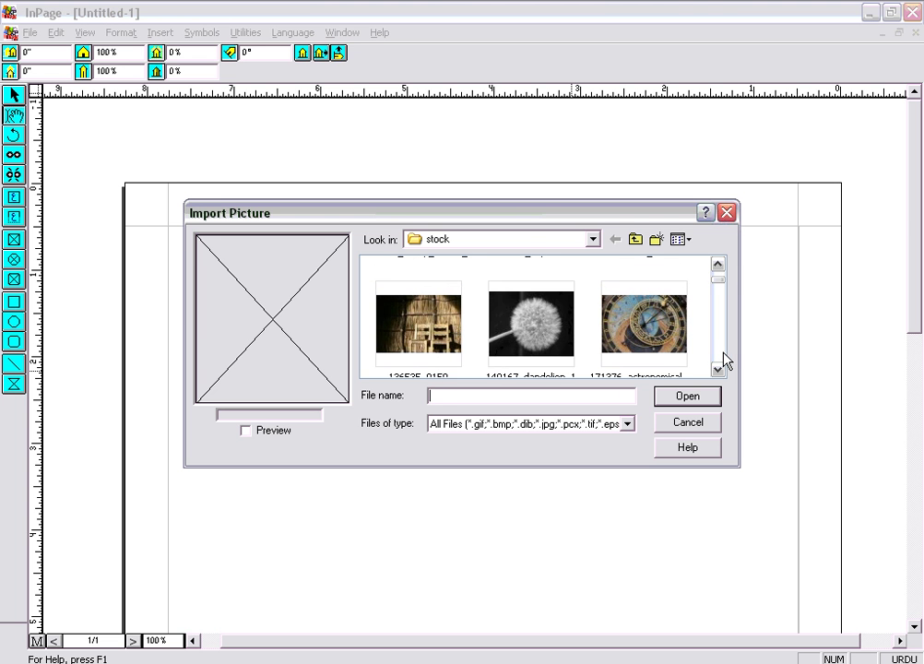
pyautogui.scroll(-2, 724, 362)
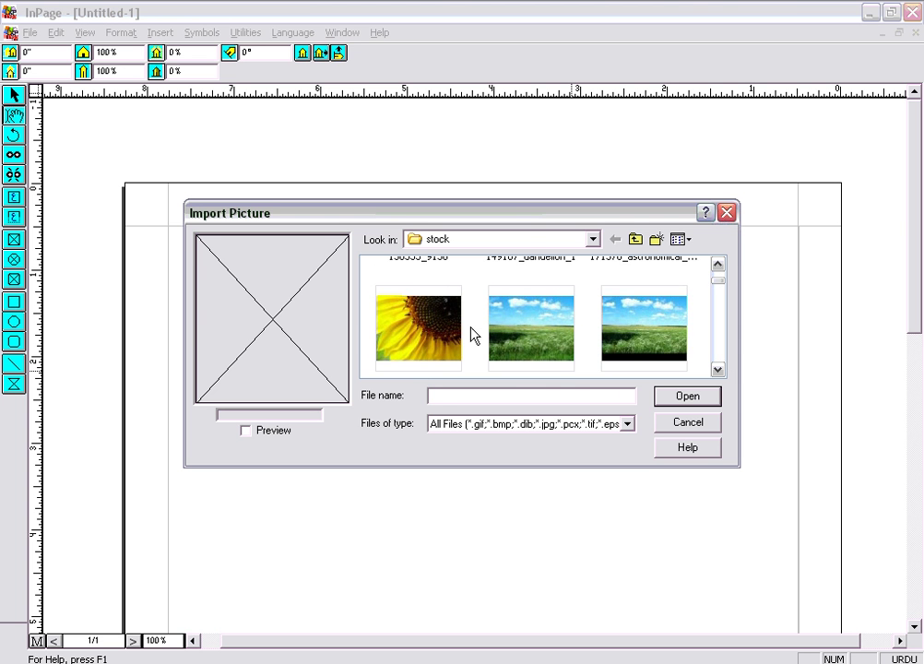
pyautogui.scroll(-2, 715, 350)
pyautogui.scroll(-1, 717, 352)
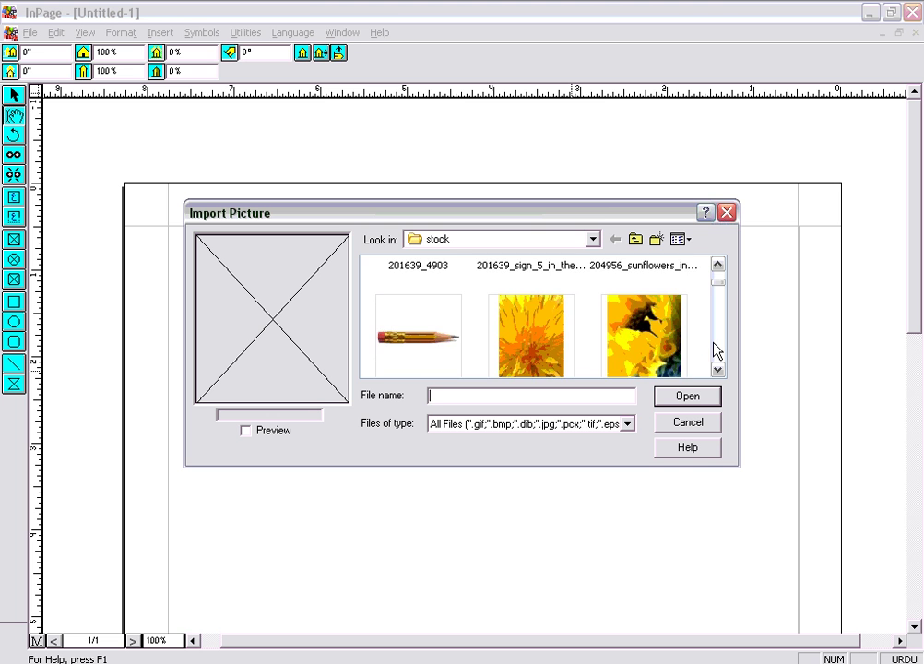
pyautogui.scroll(-4, 717, 352)
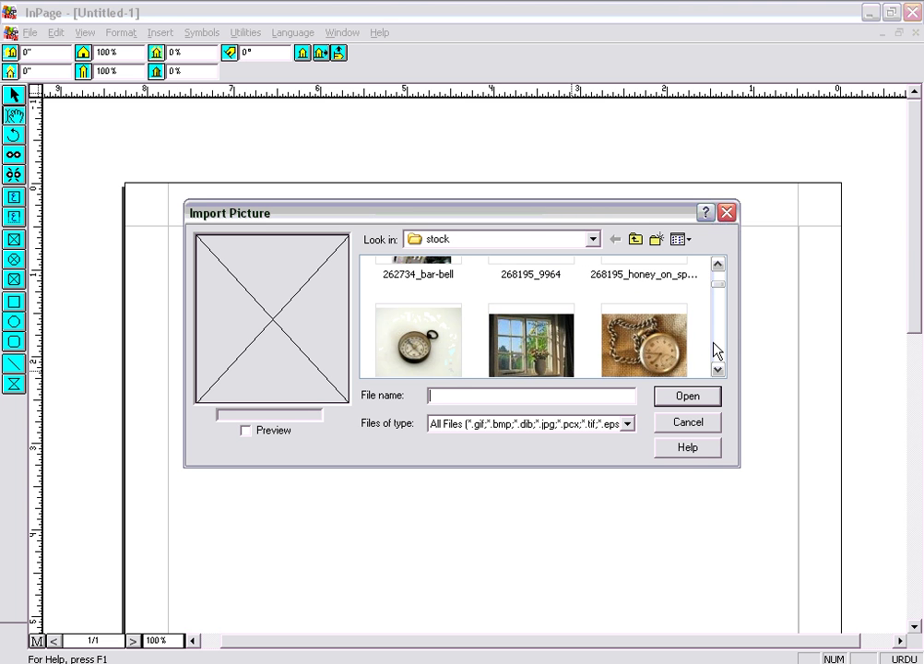
pyautogui.doubleClick(666, 348)
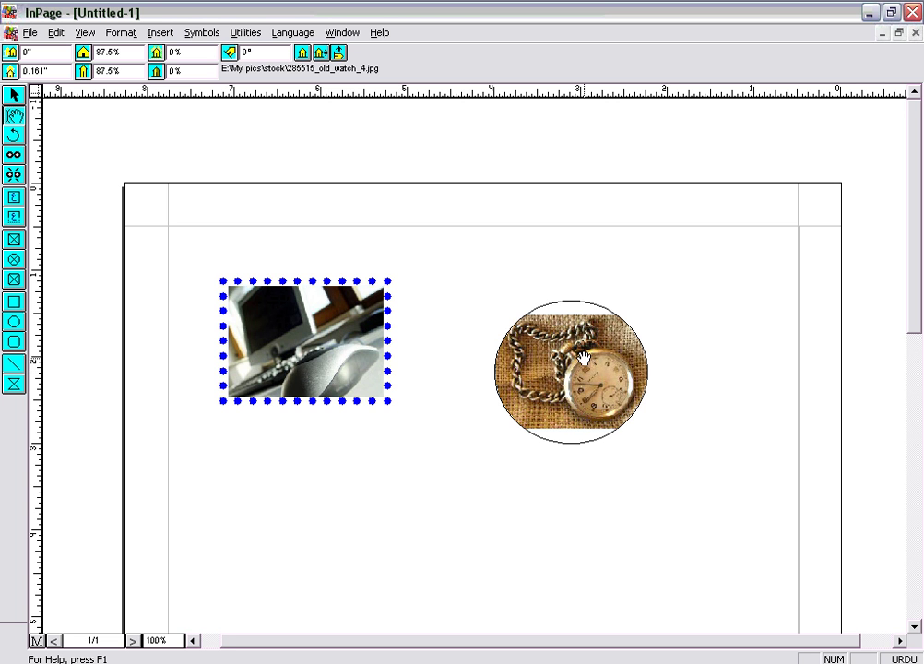
# Shorten the elliptical picture box to about 1.31 in high and shift the watch picture up inside it to fill the ellipse.
pyautogui.moveTo(583, 371)
pyautogui.mouseDown()
pyautogui.moveTo(582, 358)
pyautogui.moveTo(588, 374)
pyautogui.moveTo(581, 365)
pyautogui.moveTo(615, 355)
pyautogui.moveTo(609, 379)
pyautogui.moveTo(589, 367)
pyautogui.moveTo(600, 382)
pyautogui.moveTo(602, 346)
pyautogui.moveTo(598, 378)
pyautogui.moveTo(584, 371)
pyautogui.mouseUp()
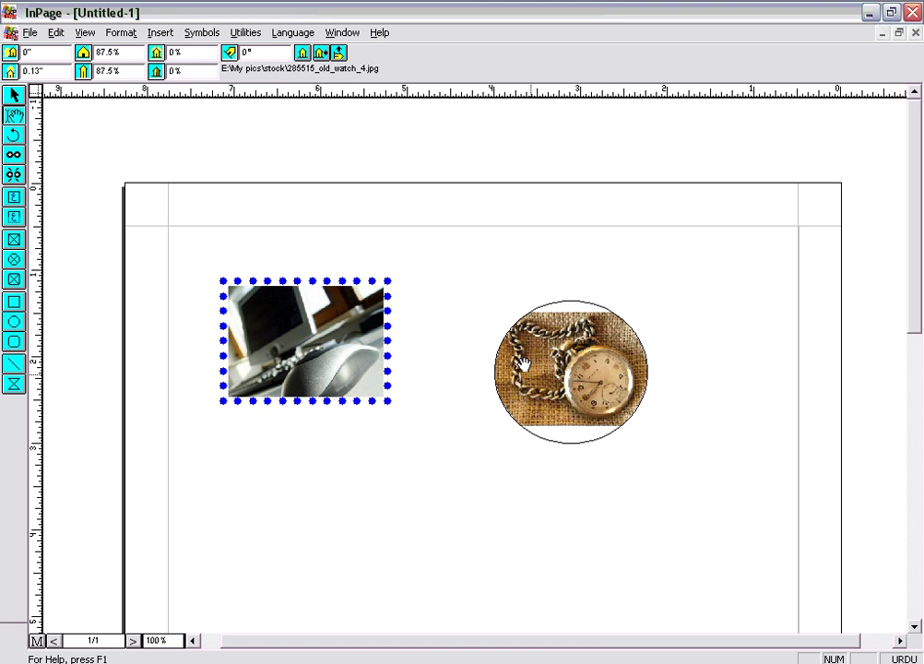
pyautogui.click(13, 95)
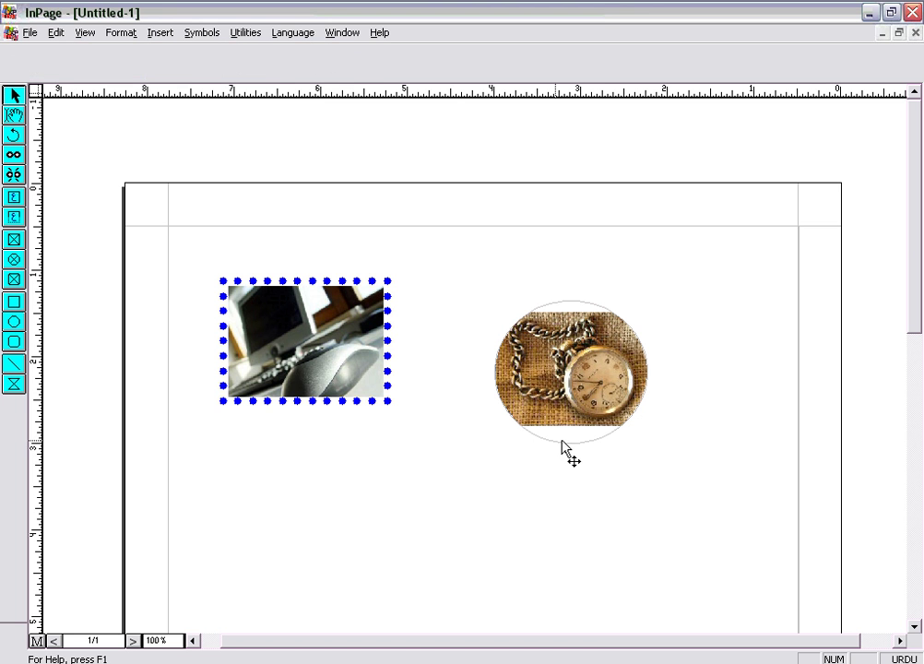
pyautogui.click(569, 443)
pyautogui.moveTo(571, 444); pyautogui.dragTo(572, 415)
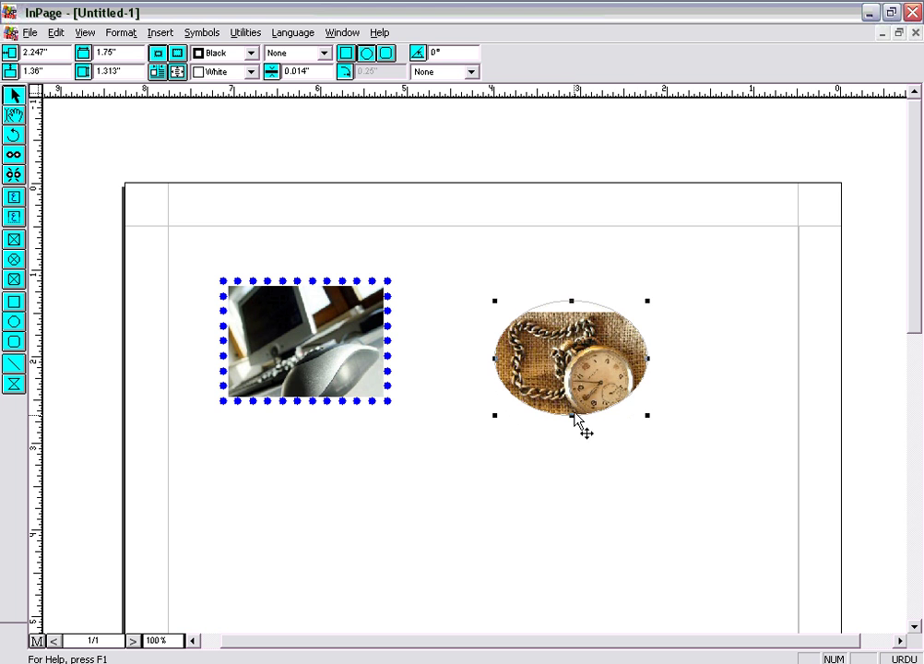
pyautogui.click(14, 114)
pyautogui.click(565, 355)
pyautogui.moveTo(565, 355); pyautogui.dragTo(561, 352)
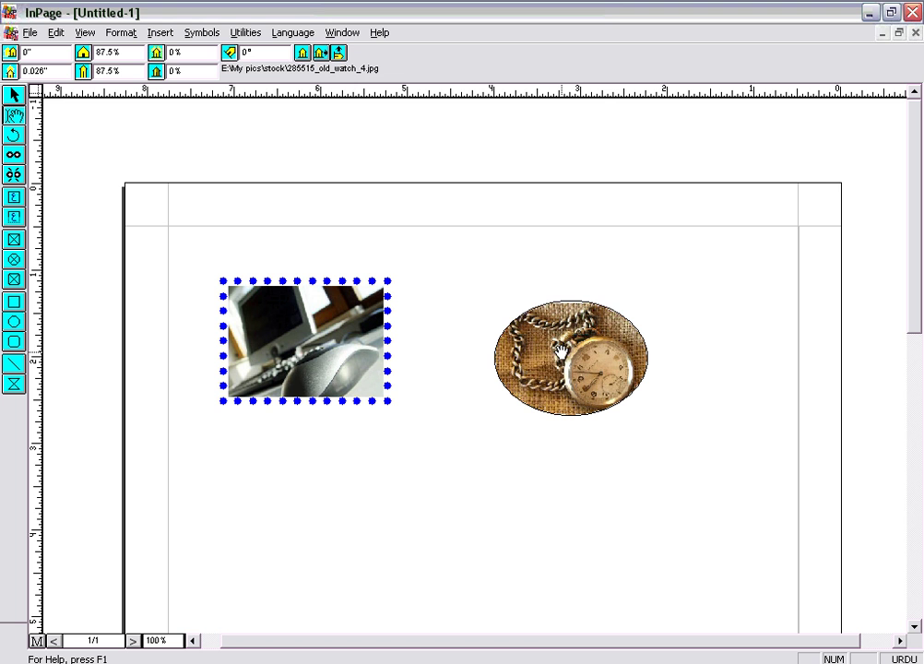
# Give the elliptical picture box a red dotted border with a width of 0.1 in.
pyautogui.click(14, 95)
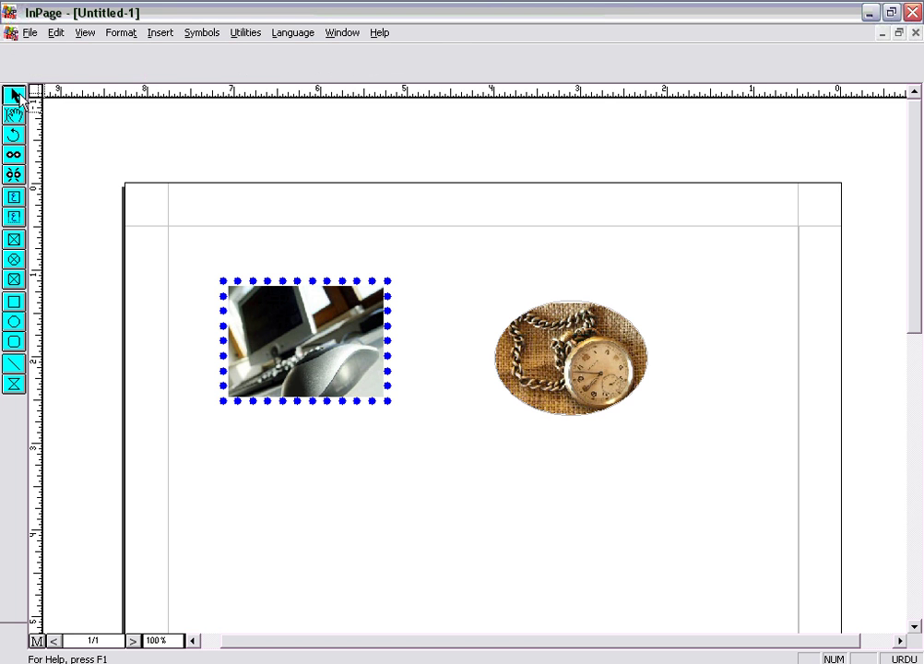
pyautogui.click(532, 374)
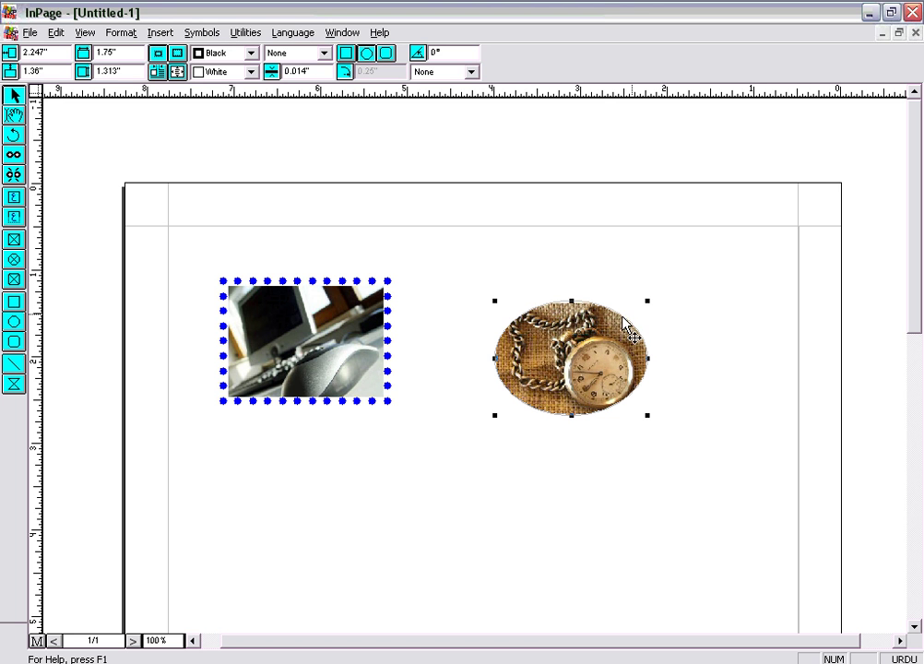
pyautogui.click(251, 53)
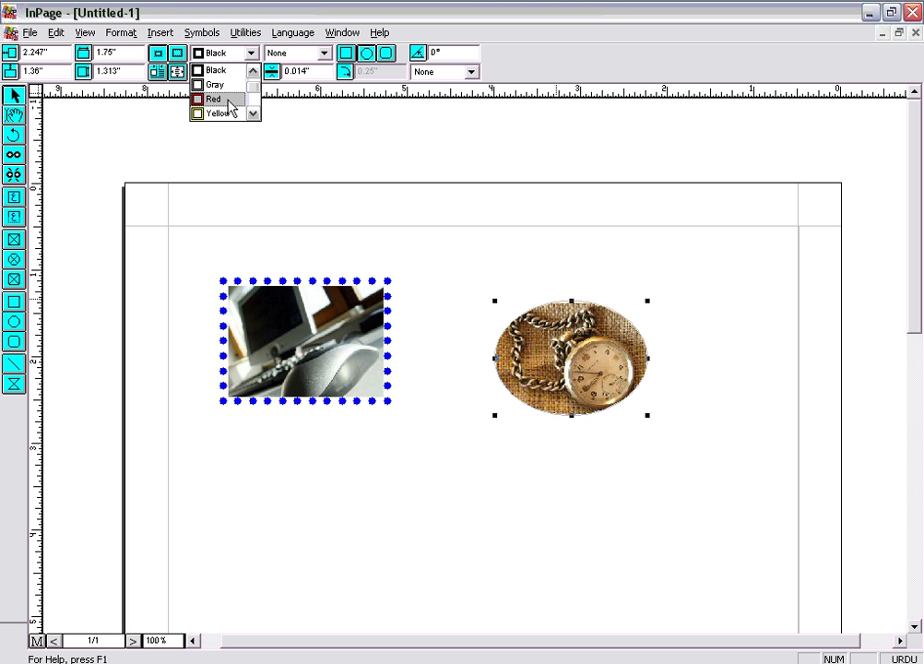
pyautogui.click(231, 100)
pyautogui.click(324, 53)
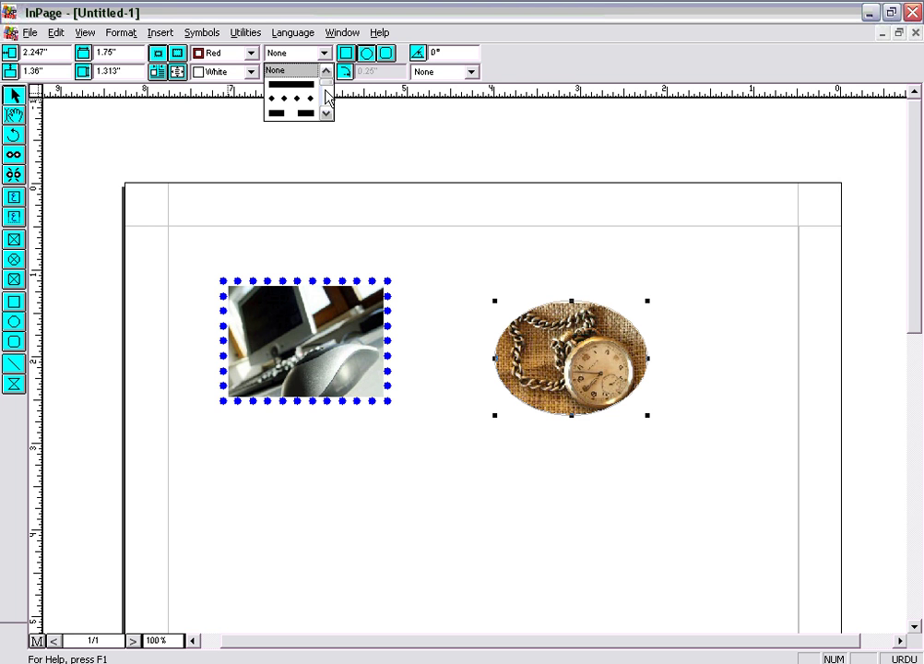
pyautogui.click(312, 100)
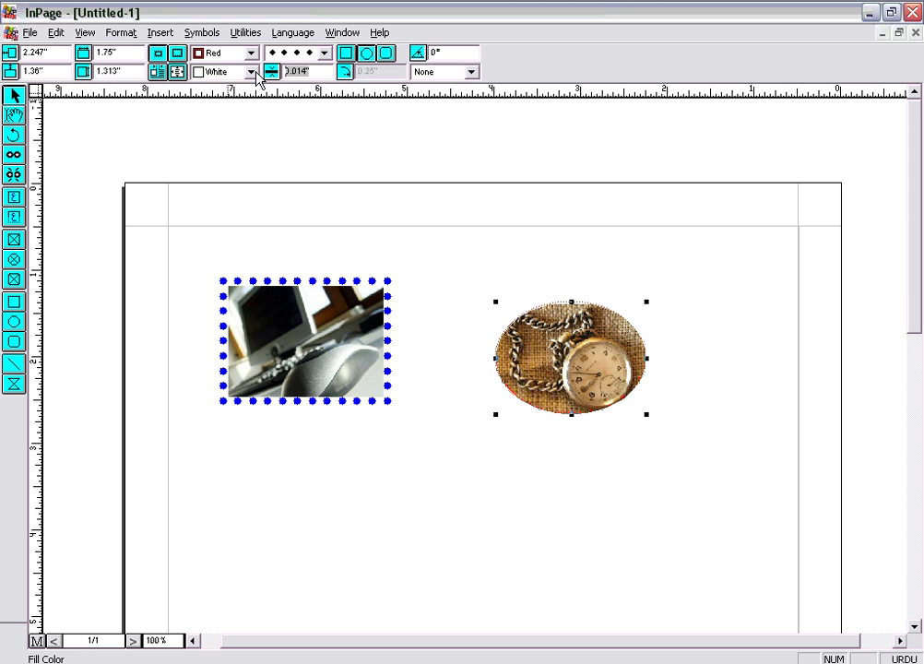
pyautogui.press('Return')
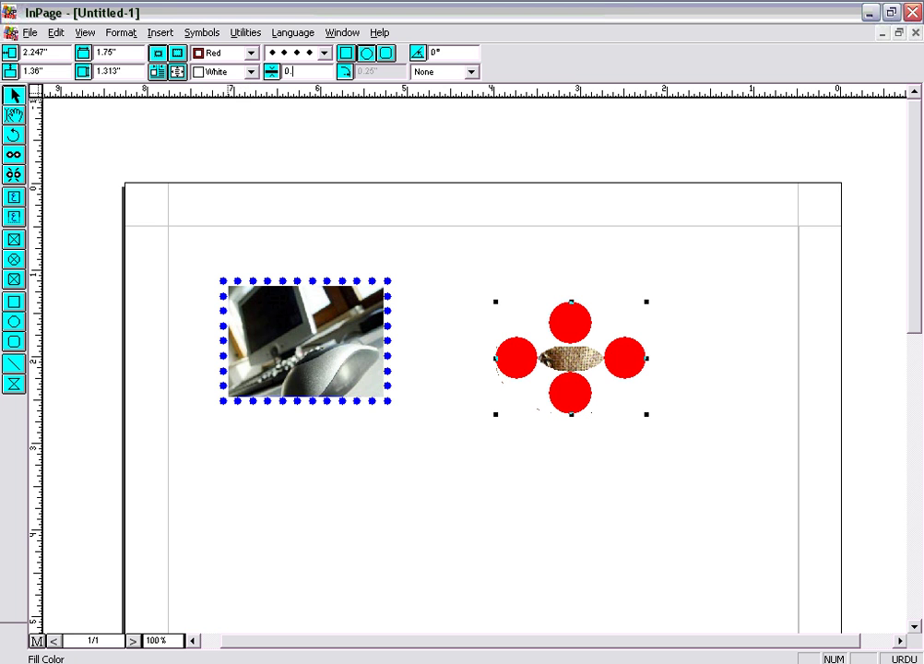
pyautogui.write('0.1')
pyautogui.press('Return')
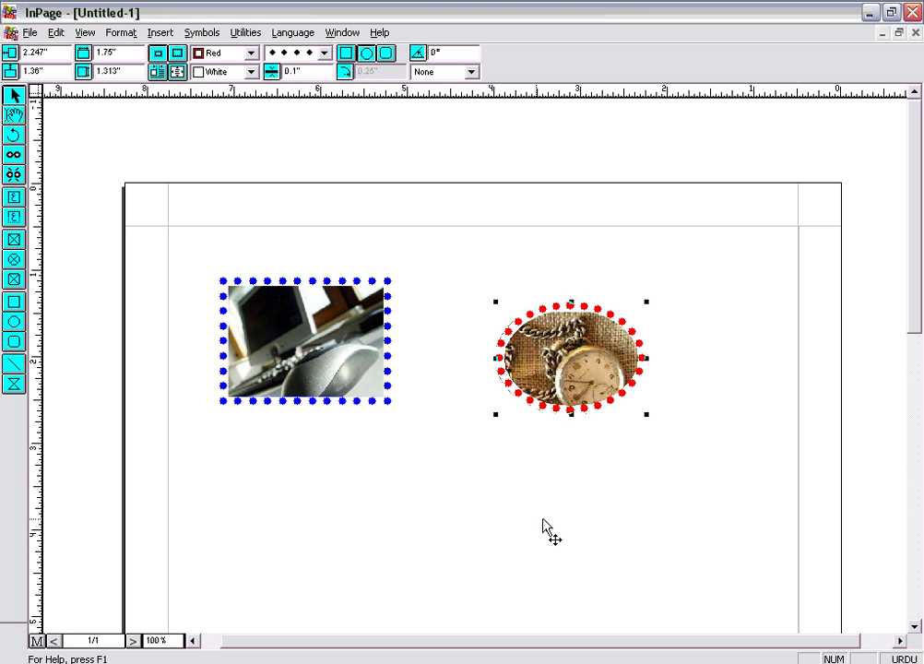
# Move the elliptical watch box closer to the mouse picture, slightly higher on the page, and deselect it.
pyautogui.click(575, 509)
pyautogui.click(572, 362)
pyautogui.moveTo(579, 375); pyautogui.dragTo(511, 359)
pyautogui.click(637, 454)
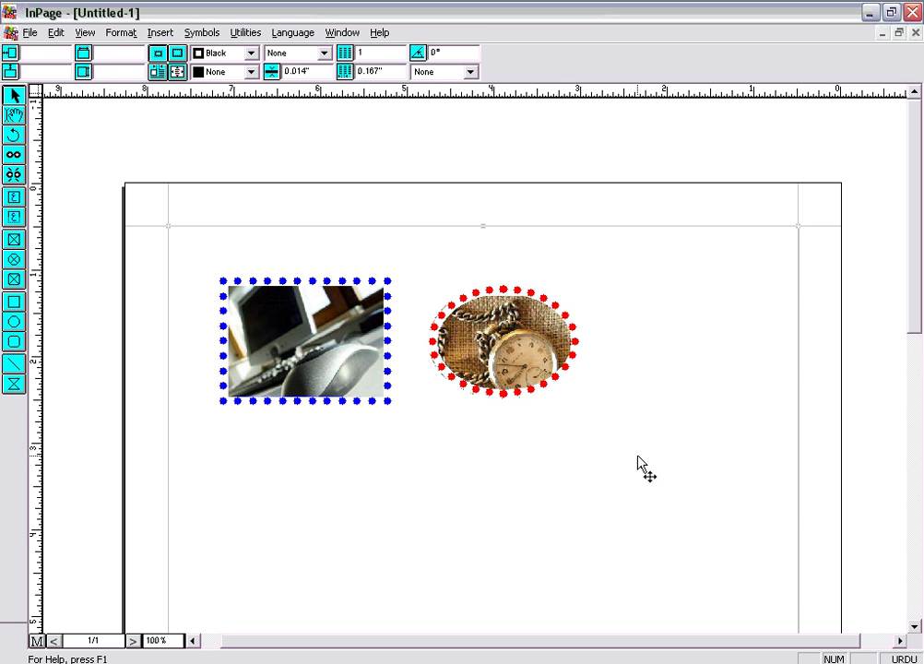
# Draw a rounded-corner picture box about 2.12 in wide and 1.49 in high below the elliptical watch box.
pyautogui.click(14, 280)
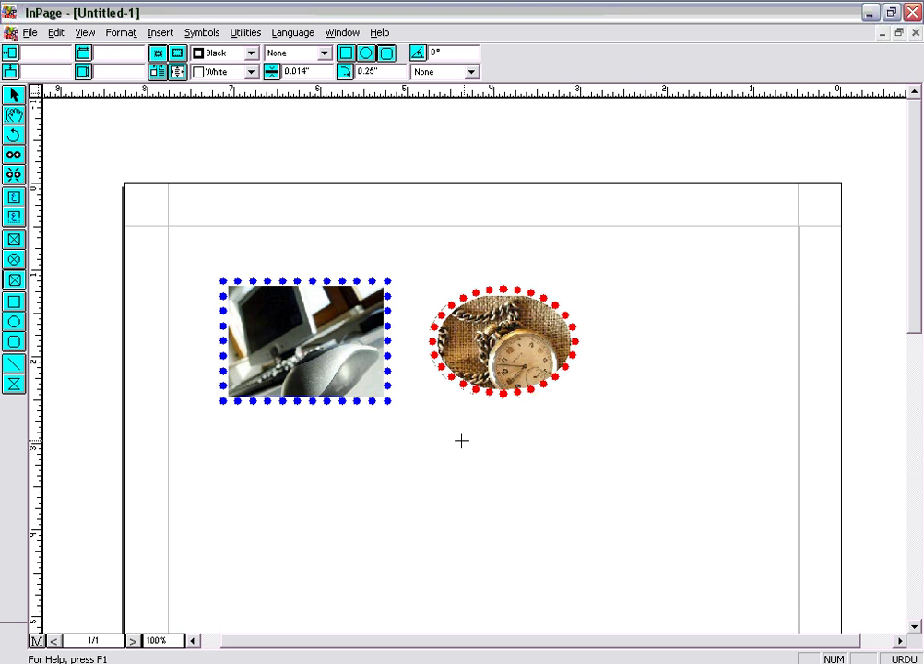
pyautogui.moveTo(457, 440); pyautogui.dragTo(641, 570)
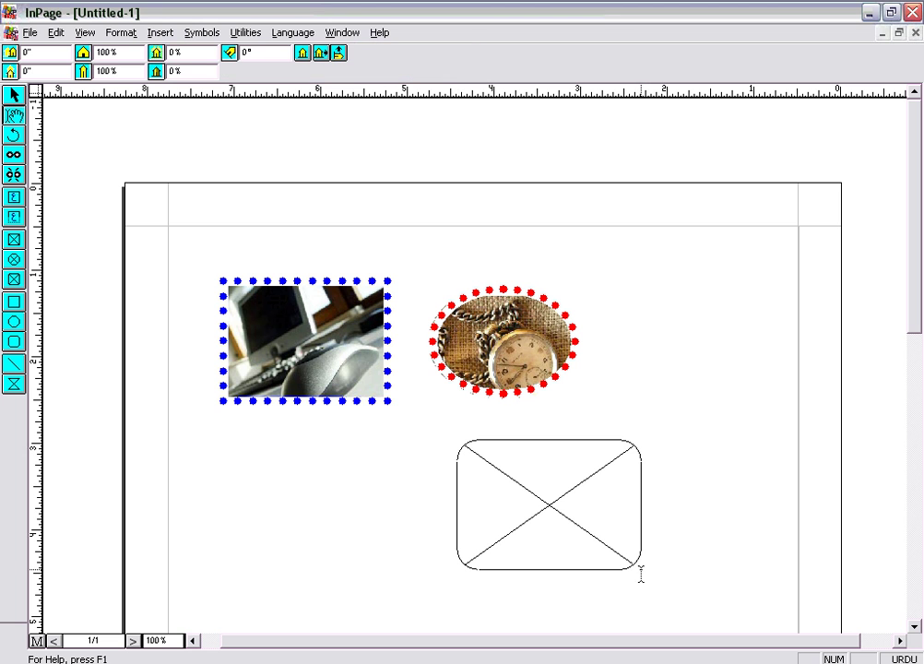
# Import 447544_stopwatch.jpg from the stock folder into the rounded picture box and shift it slightly right inside the box.
pyautogui.rightClick(553, 502)
pyautogui.click(571, 522)
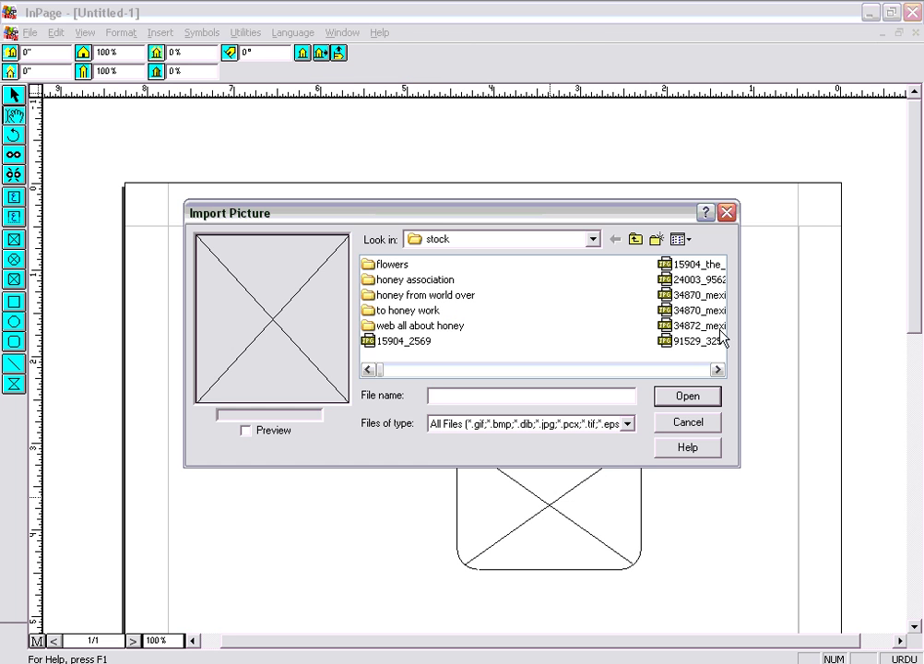
pyautogui.click(693, 370)
pyautogui.click(692, 370)
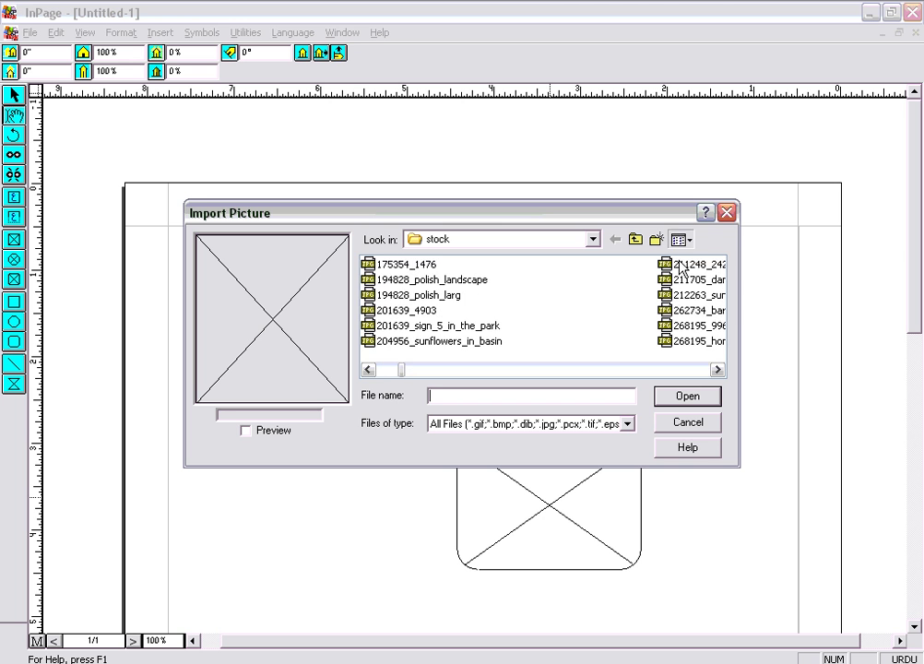
pyautogui.click(683, 241)
pyautogui.click(693, 259)
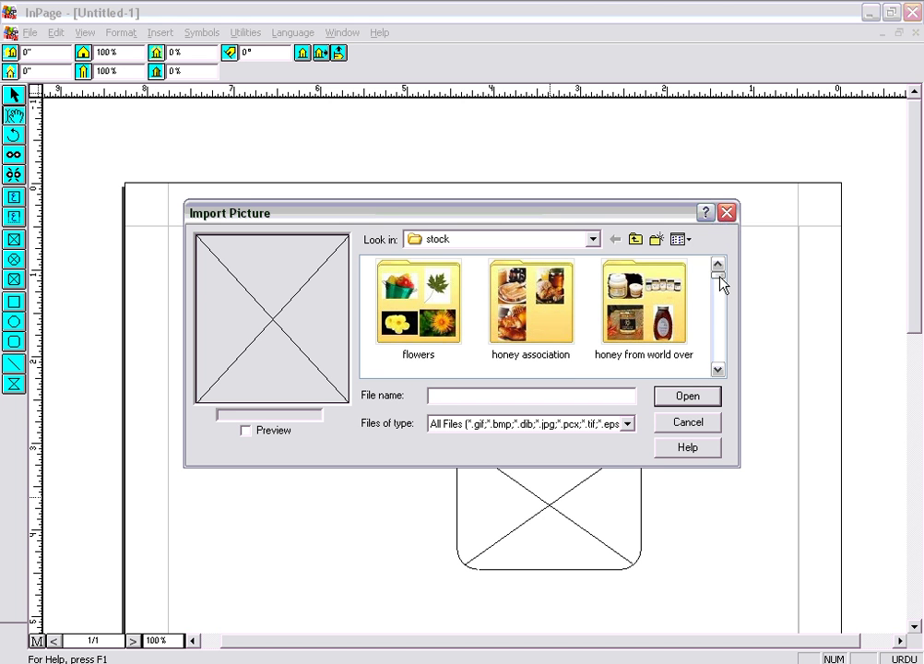
pyautogui.moveTo(720, 277); pyautogui.dragTo(721, 305)
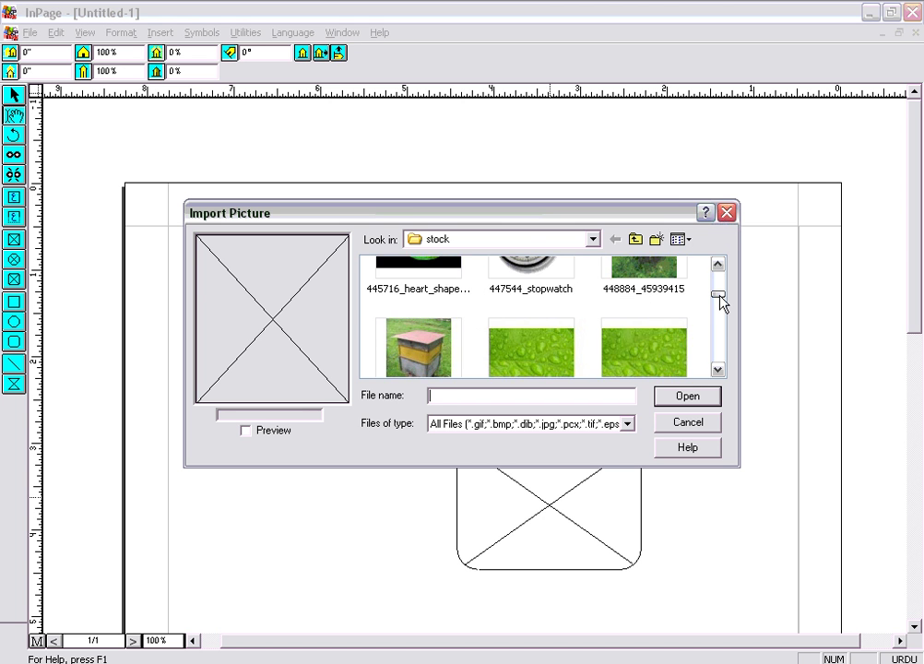
pyautogui.click(718, 265)
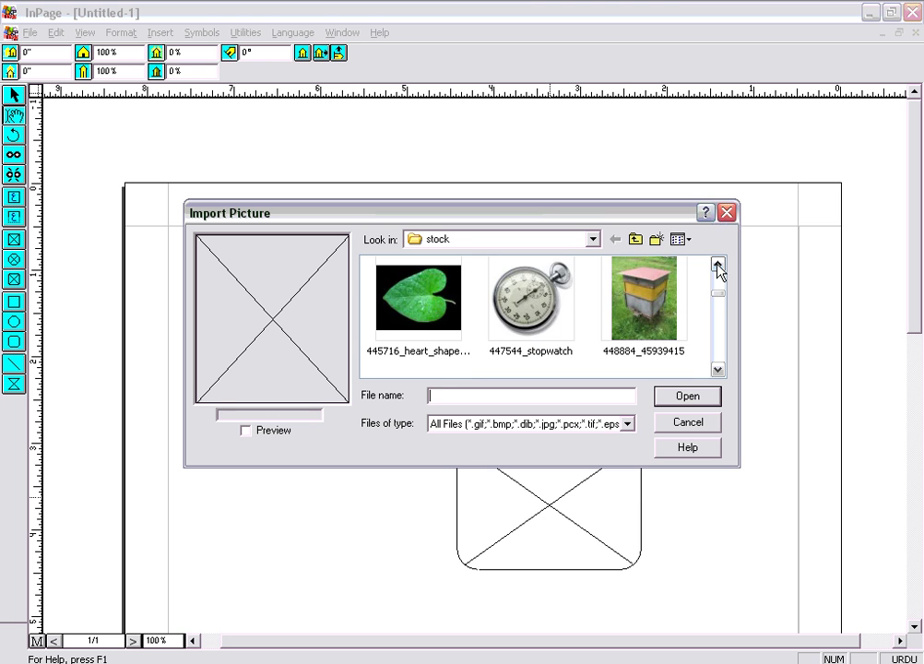
pyautogui.doubleClick(550, 293)
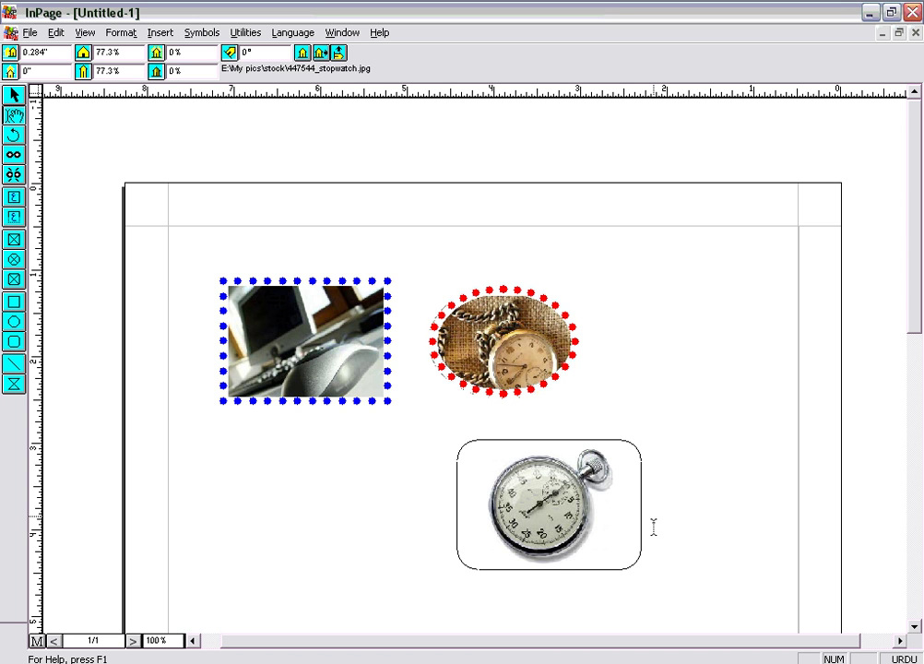
pyautogui.moveTo(557, 537)
pyautogui.mouseDown()
pyautogui.moveTo(575, 537)
pyautogui.moveTo(567, 537)
pyautogui.mouseUp()
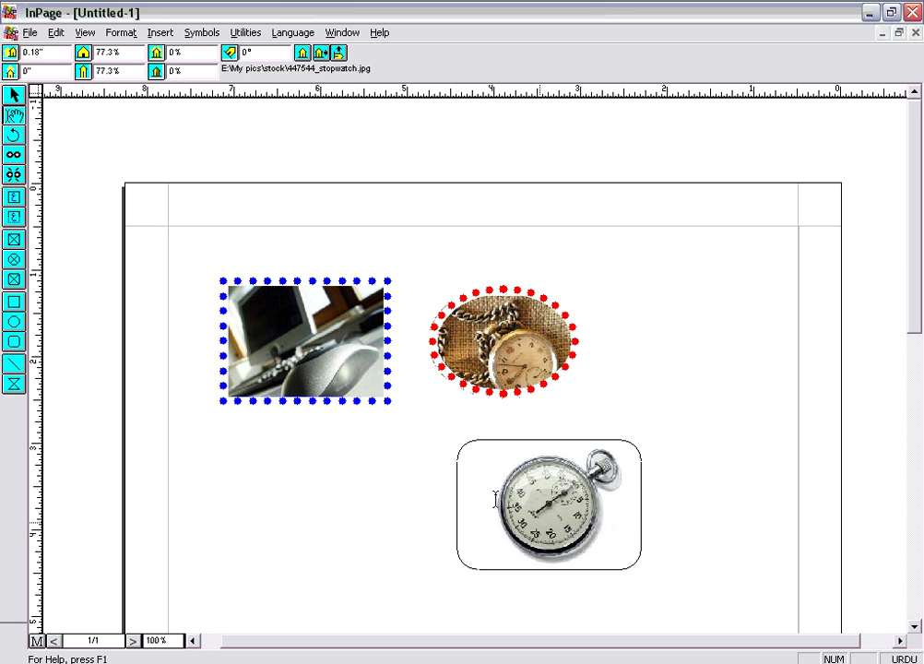
# Give the rounded stopwatch picture box a double-line border with a width of 0.1 in.
pyautogui.click(14, 95)
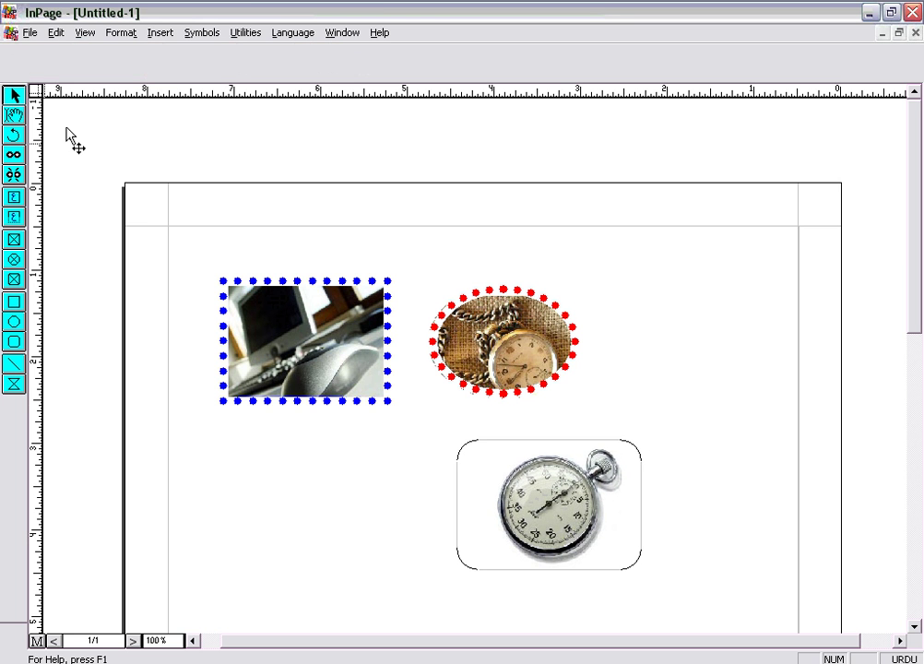
pyautogui.rightClick(625, 458)
pyautogui.click(601, 463)
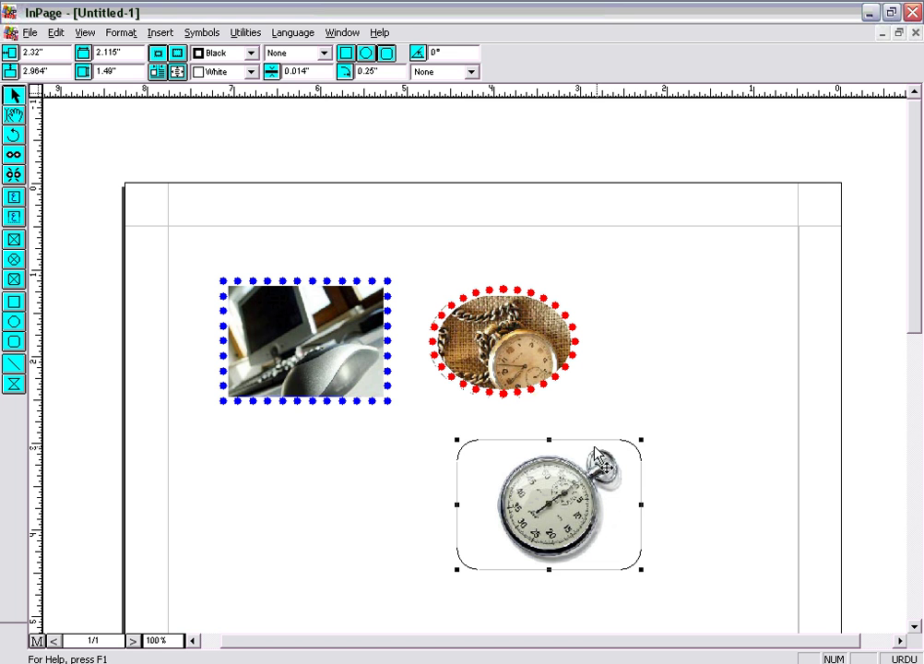
pyautogui.click(324, 53)
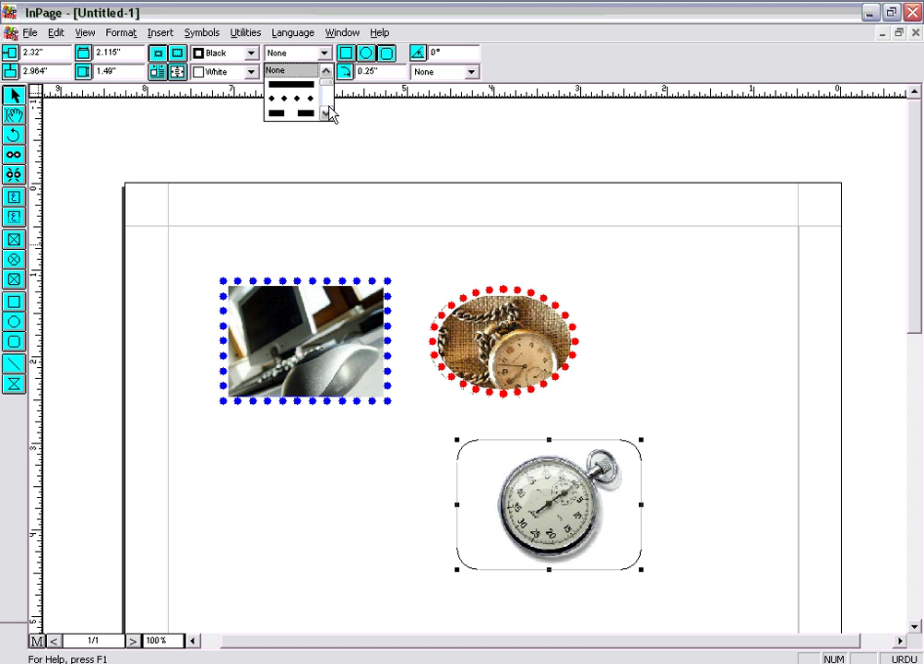
pyautogui.click(327, 111)
pyautogui.click(329, 110)
pyautogui.click(328, 109)
pyautogui.click(328, 110)
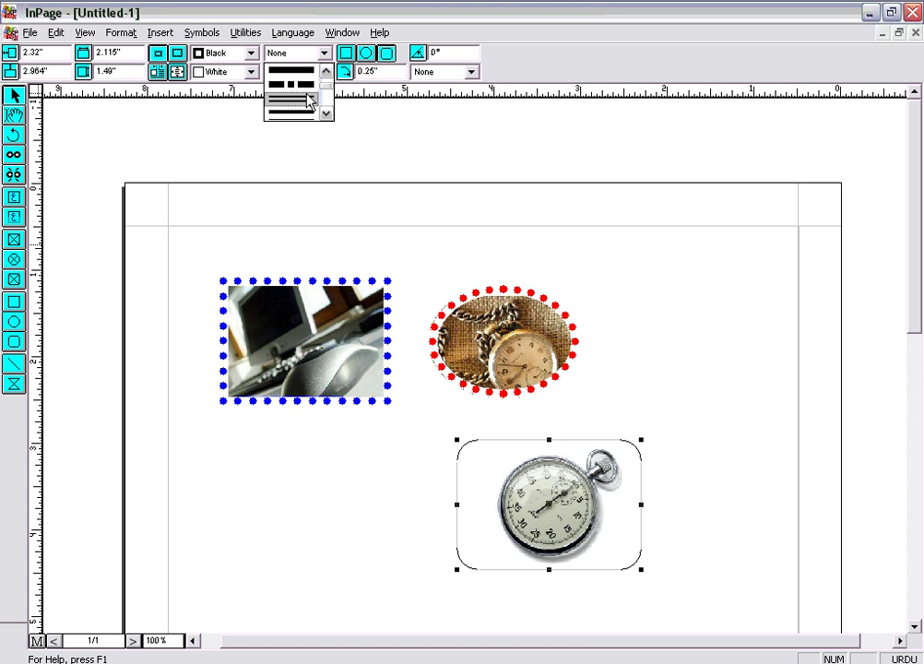
pyautogui.click(309, 100)
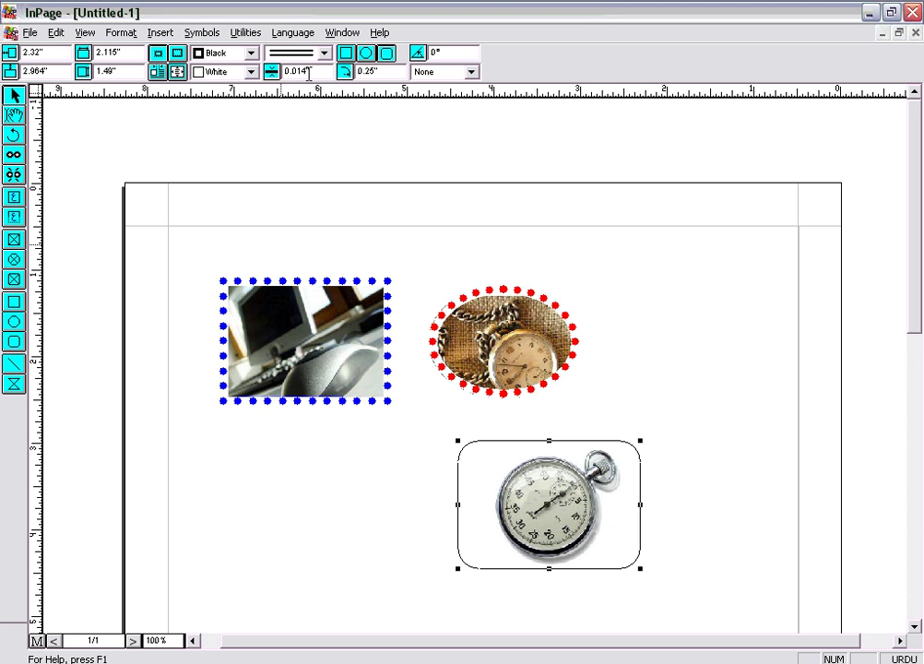
pyautogui.moveTo(309, 74); pyautogui.dragTo(280, 74)
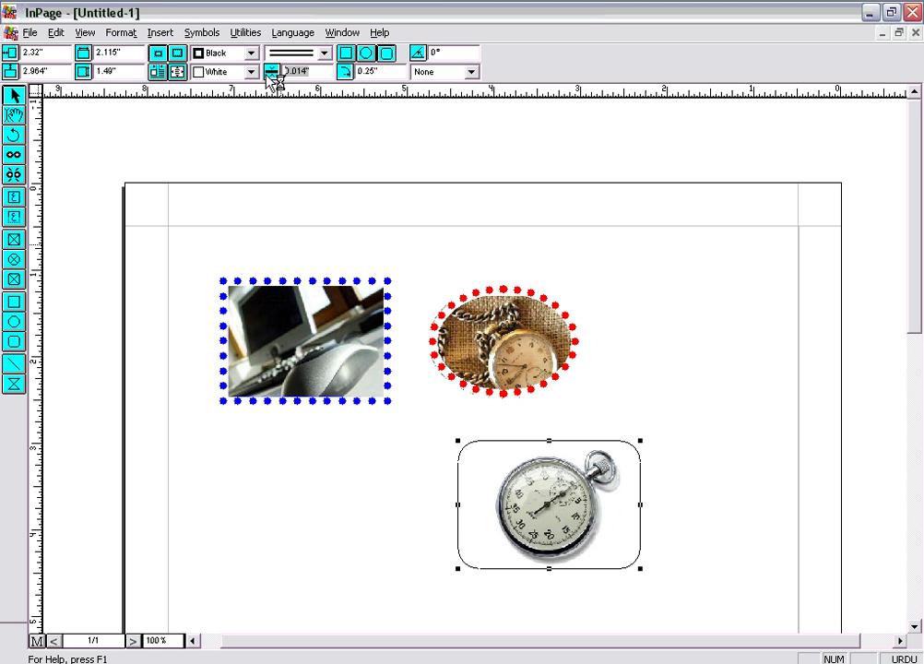
pyautogui.write('0.1')
pyautogui.press('Return')
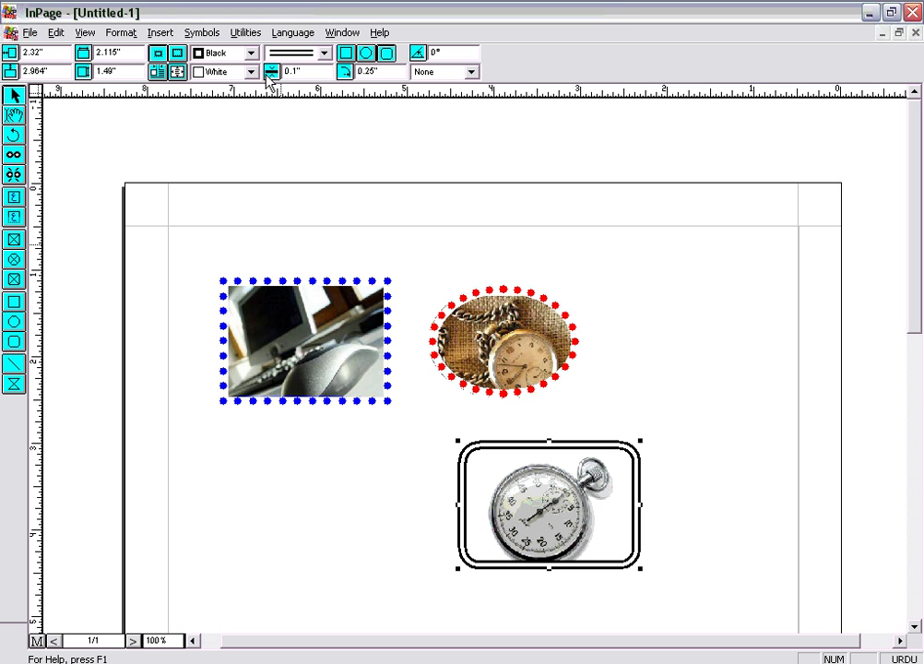
# Set the border colour of the rounded stopwatch box to Magenta and deselect it.
pyautogui.click(251, 52)
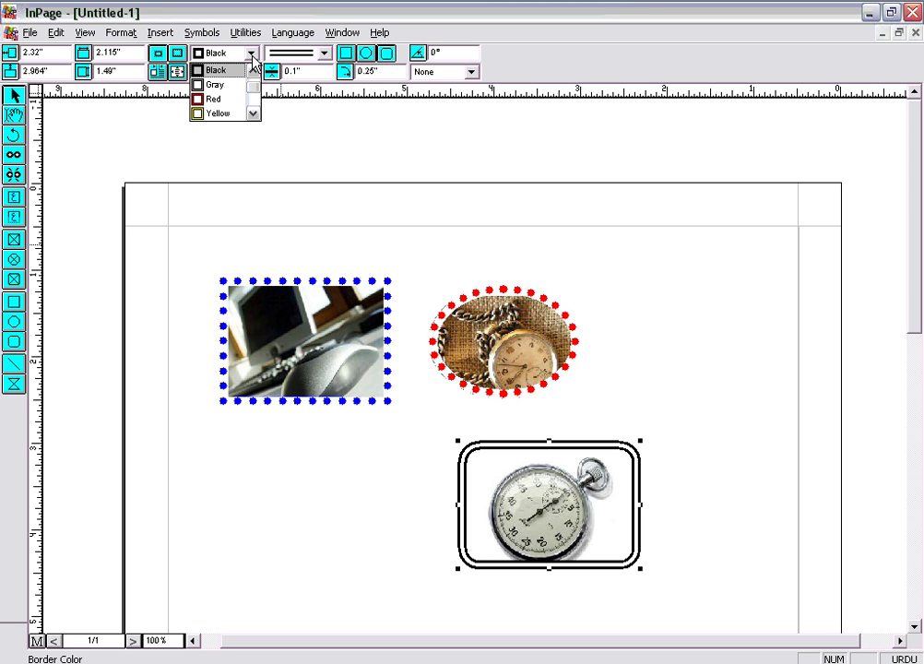
pyautogui.click(253, 113)
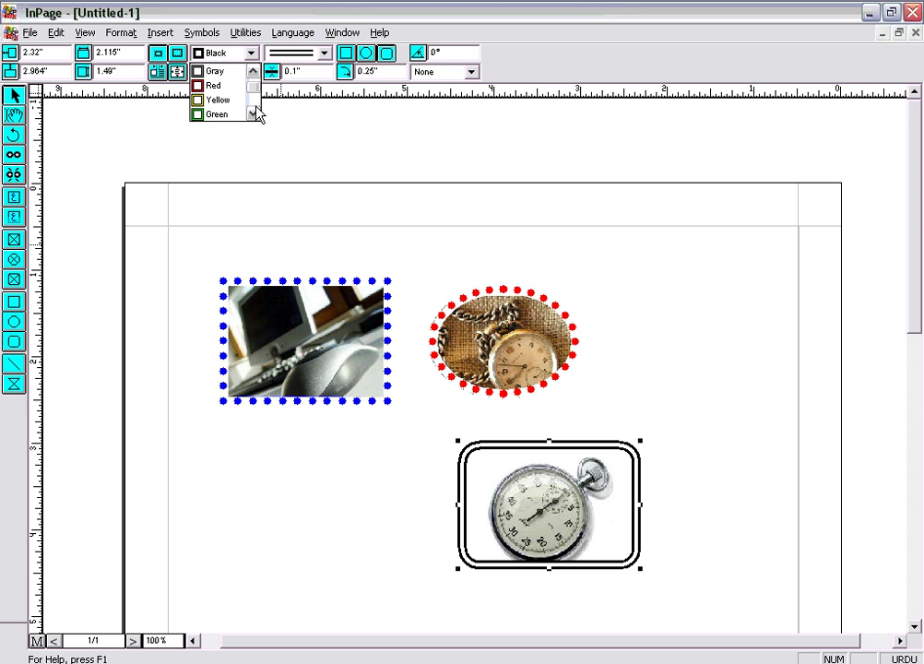
pyautogui.click(253, 114)
pyautogui.click(237, 114)
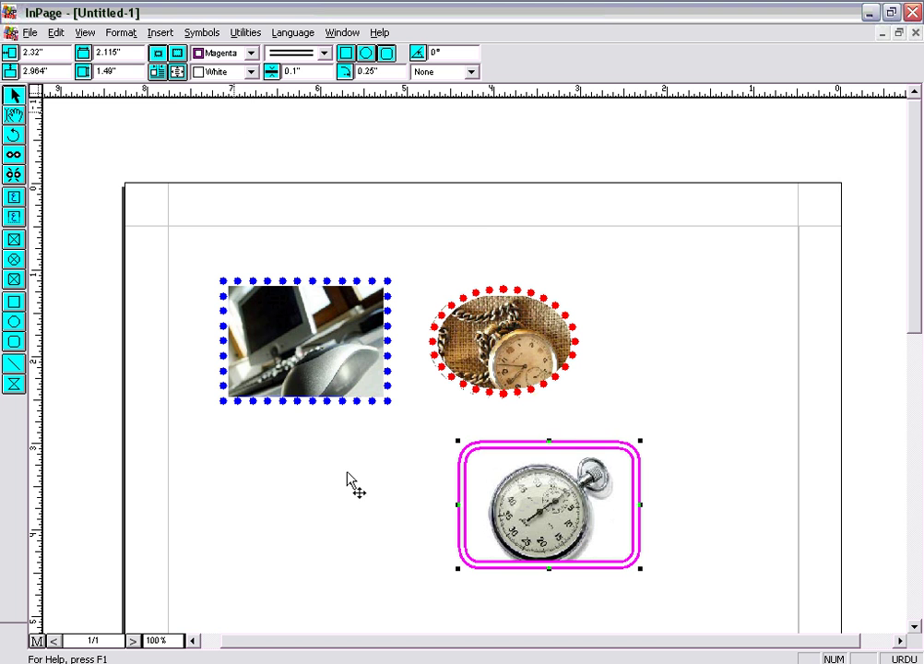
pyautogui.click(360, 536)
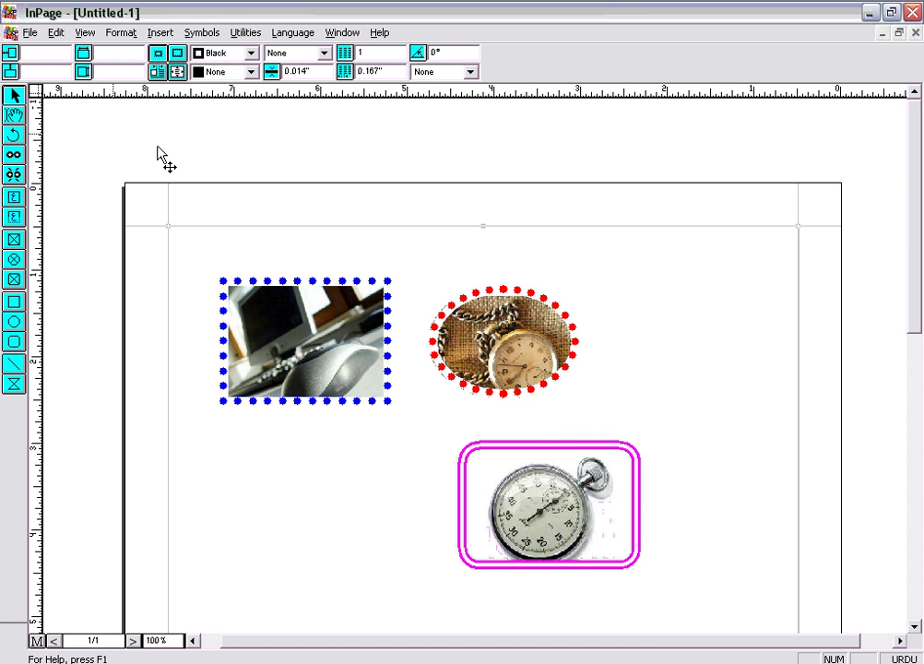
# Move the stopwatch box to the page's upper right area and the elliptical watch box below the mouse picture.
pyautogui.moveTo(564, 501); pyautogui.dragTo(702, 321)
pyautogui.click(493, 373)
pyautogui.moveTo(498, 369); pyautogui.dragTo(289, 537)
pyautogui.scroll(-3, 714, 267)
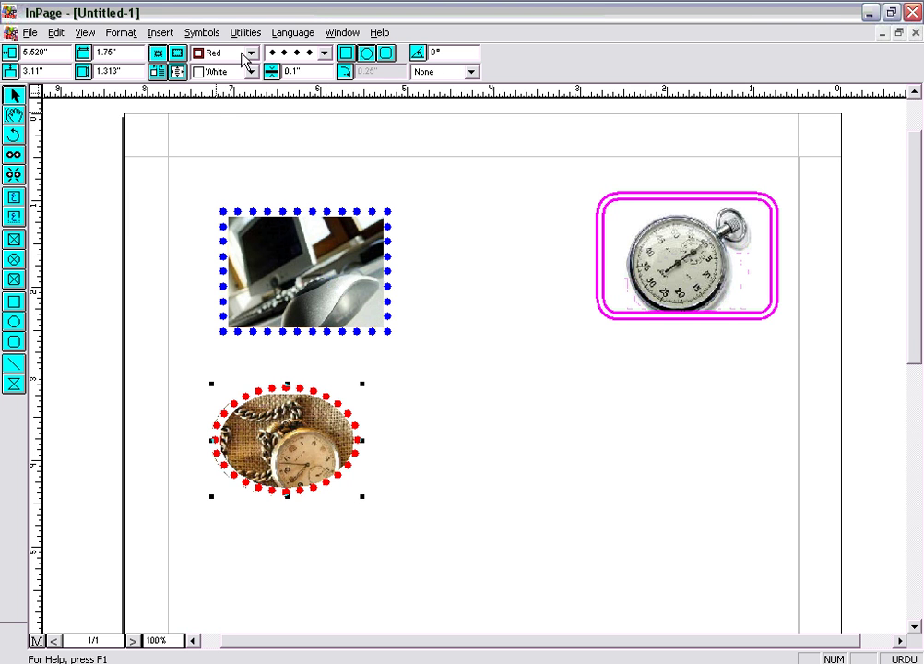
# Delete the stopwatch, mouse and elliptical watch picture boxes from the page.
pyautogui.click(698, 293)
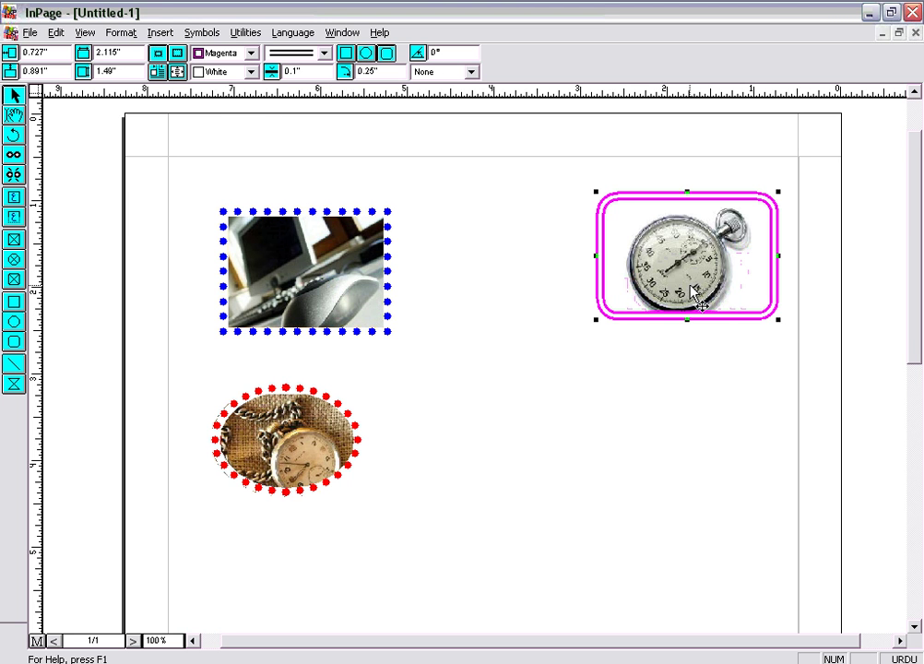
pyautogui.press('Delete')
pyautogui.click(277, 248)
pyautogui.press('Delete')
pyautogui.click(314, 433)
pyautogui.press('Delete')
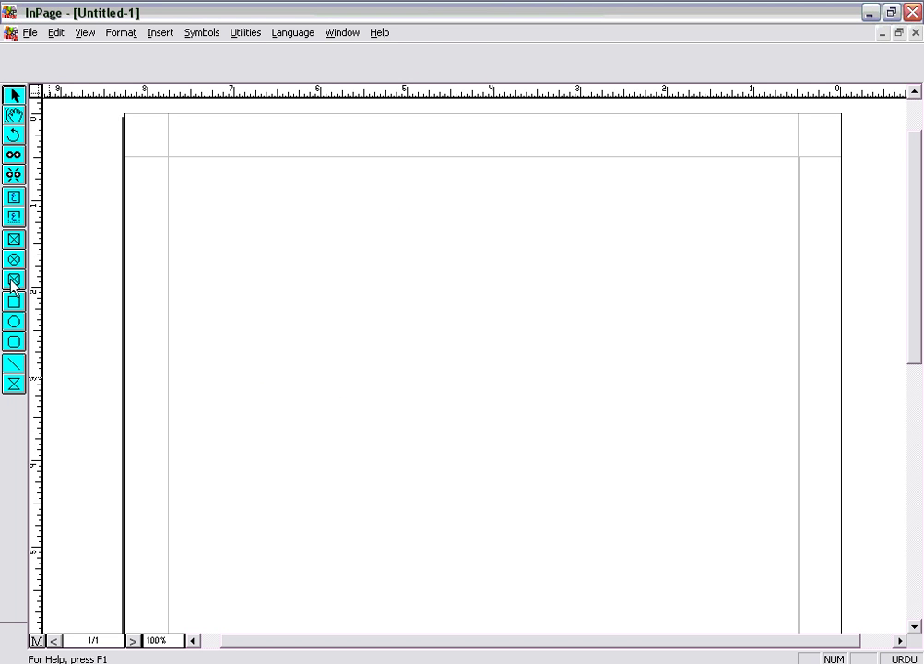
# Draw a rectangle about 1.96 in wide and 1.52 in high, try the oval and rectangle shapes, and make it a rounded rectangle.
pyautogui.click(14, 303)
pyautogui.moveTo(377, 223); pyautogui.dragTo(546, 354)
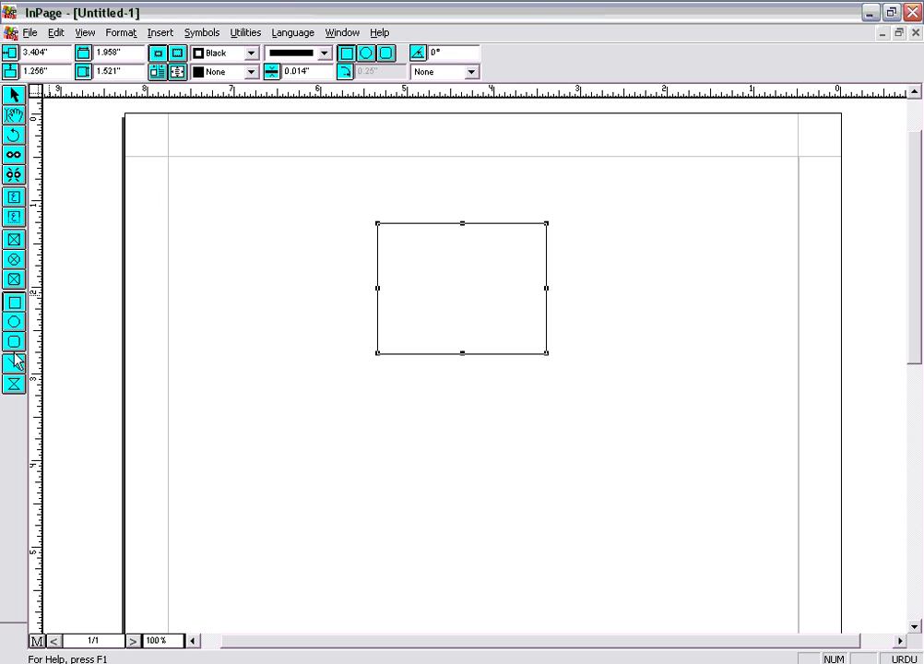
pyautogui.click(366, 52)
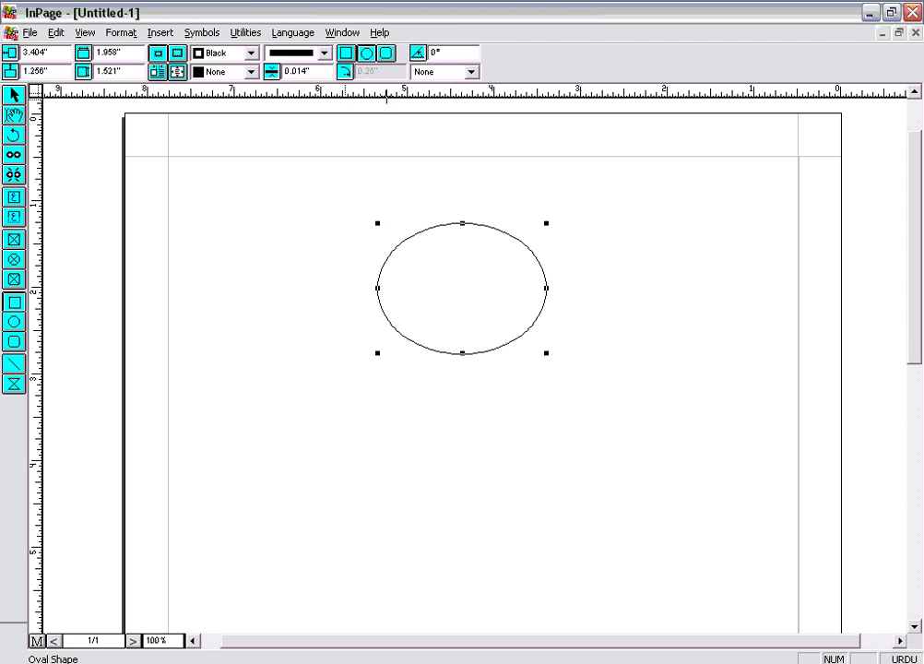
pyautogui.click(388, 55)
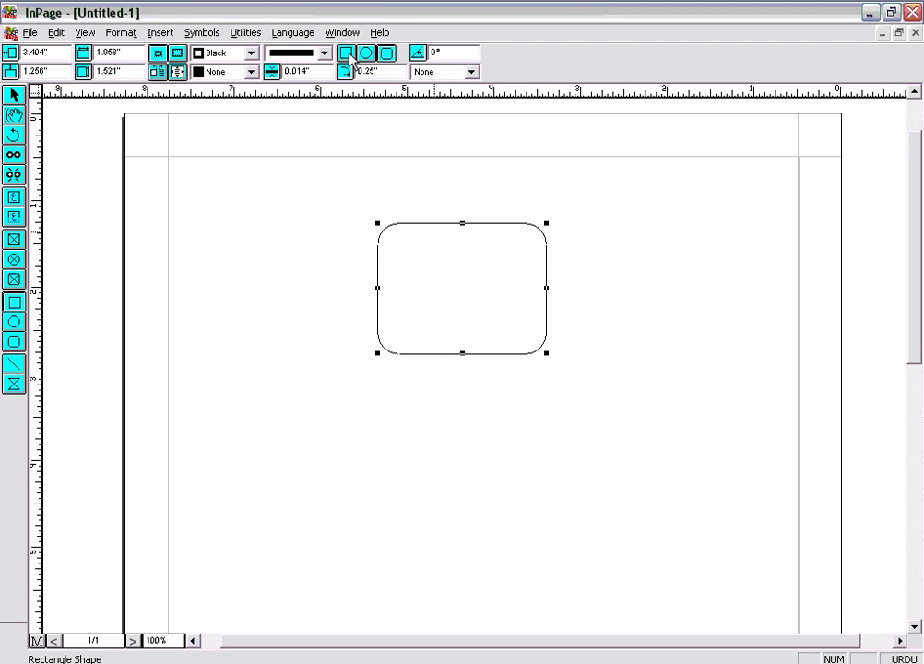
pyautogui.click(346, 53)
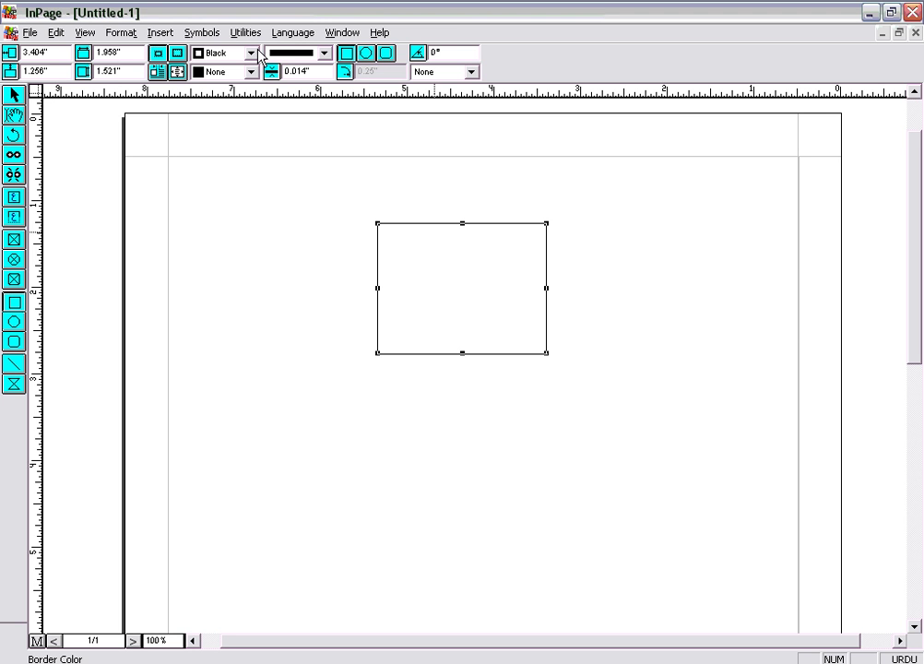
pyautogui.click(387, 54)
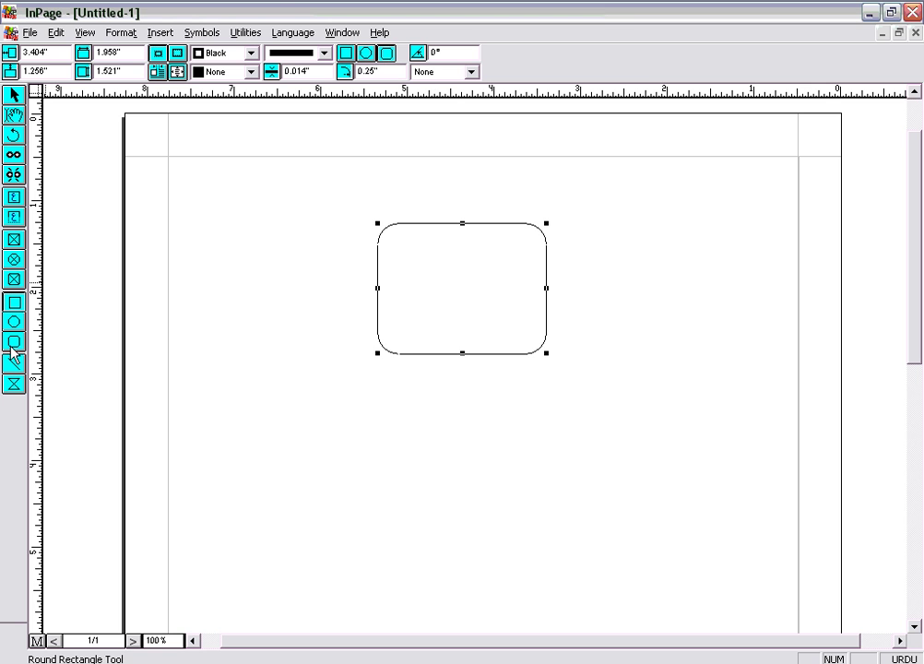
# Set the rounded rectangle's corner roundness to 0.5 in.
pyautogui.click(13, 345)
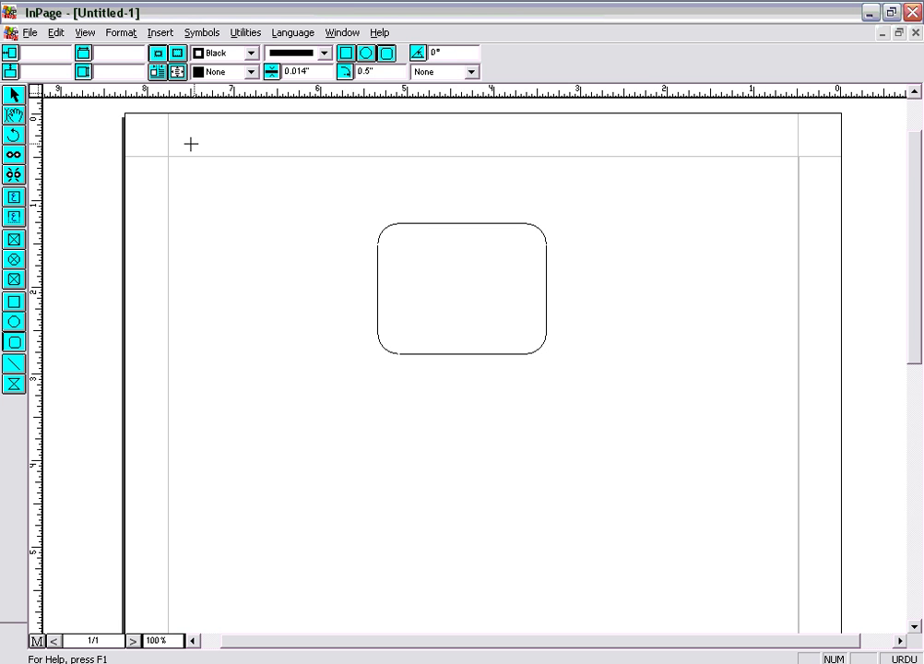
pyautogui.click(19, 96)
pyautogui.click(385, 318)
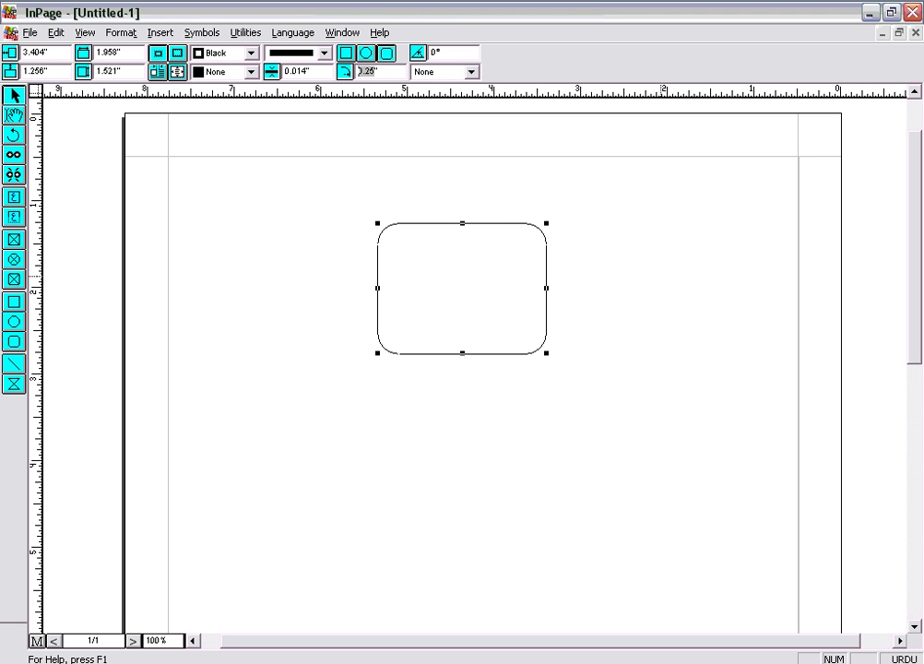
pyautogui.press('Return')
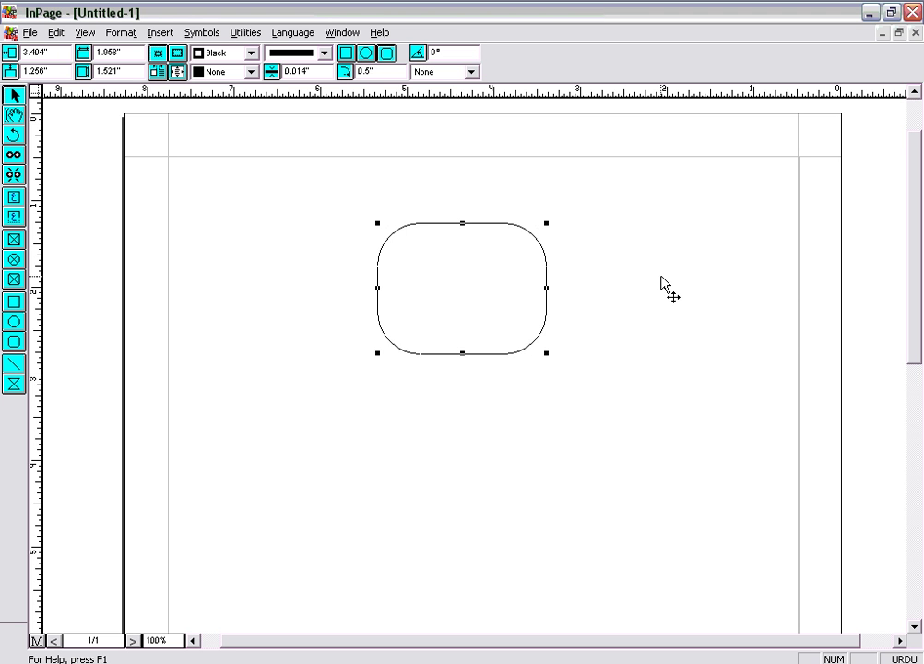
# Increase the rounded rectangle's corner roundness to 0.75 in.
pyautogui.click(369, 71)
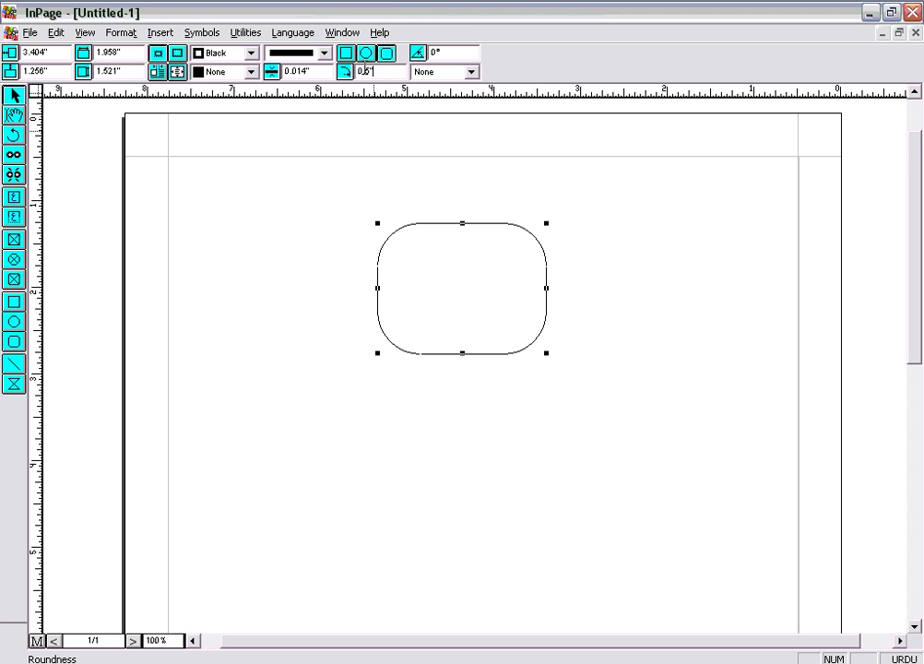
pyautogui.write('0.')
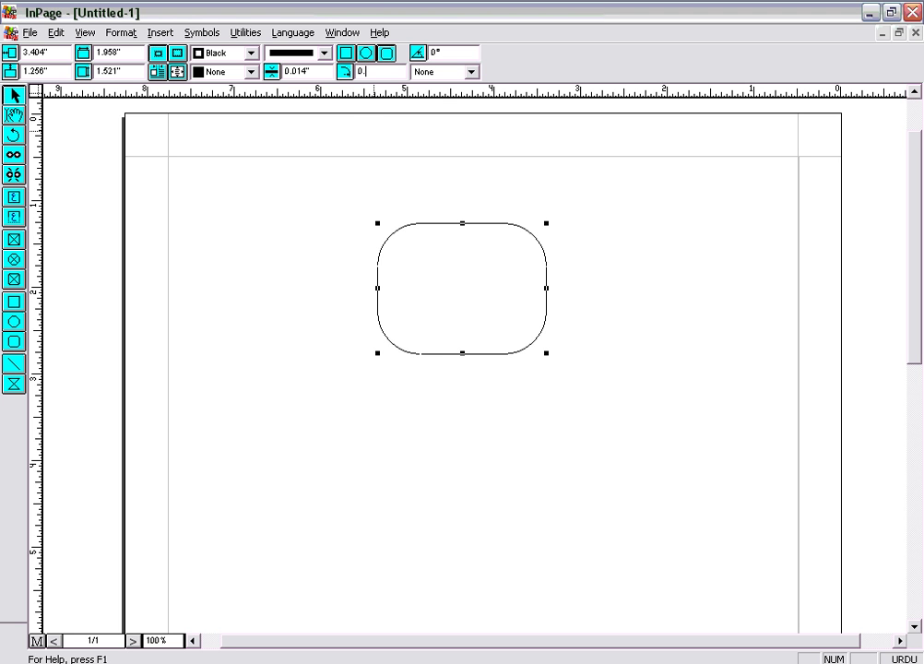
pyautogui.write('75')
pyautogui.press('Return')
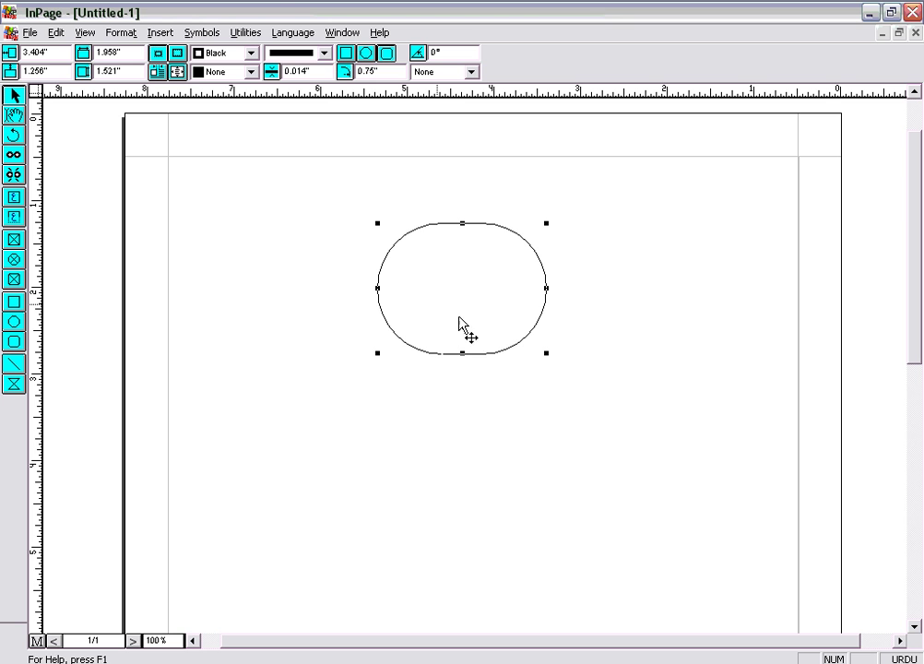
# Set the rounded shape's border width to 0.1 in, trying the dashed style before choosing the double line.
pyautogui.click(325, 54)
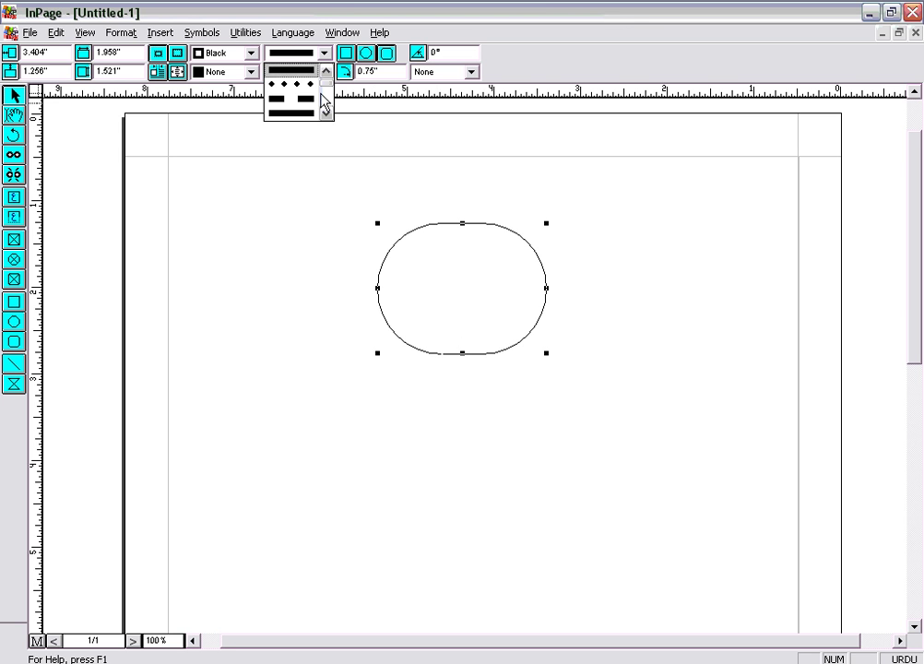
pyautogui.click(312, 97)
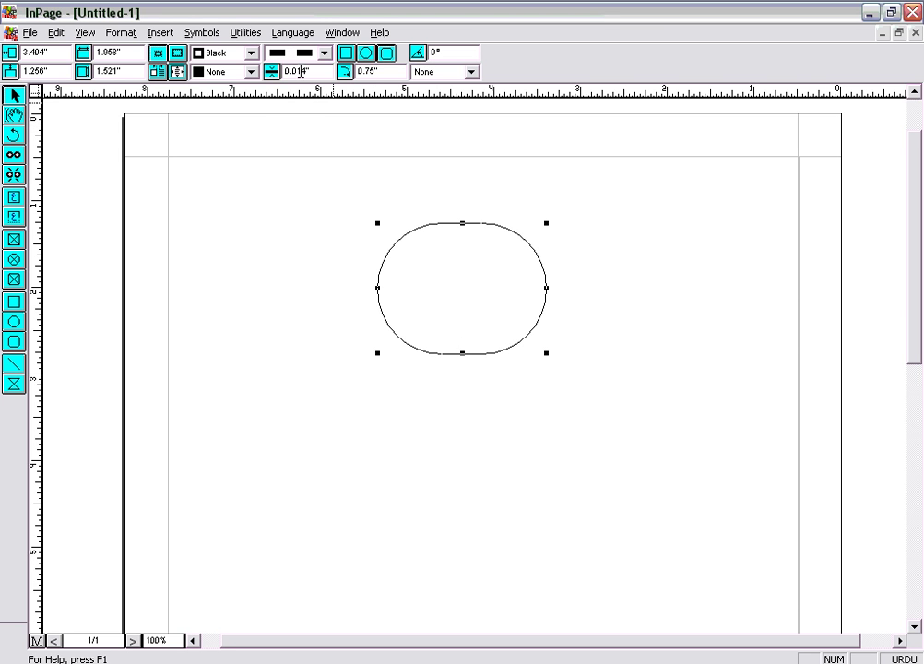
pyautogui.doubleClick(300, 72)
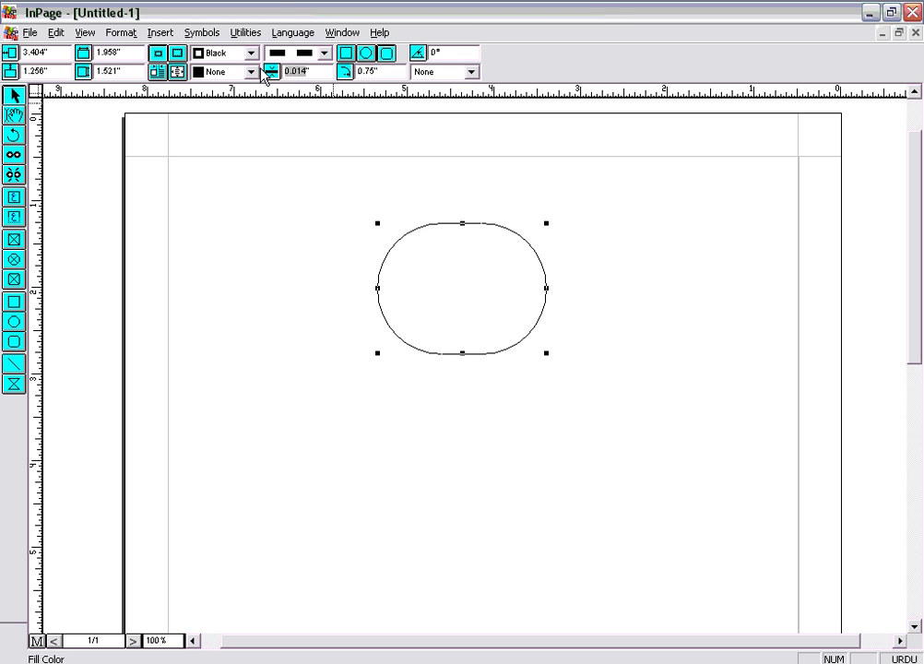
pyautogui.write('0.1')
pyautogui.press('Return')
pyautogui.click(325, 54)
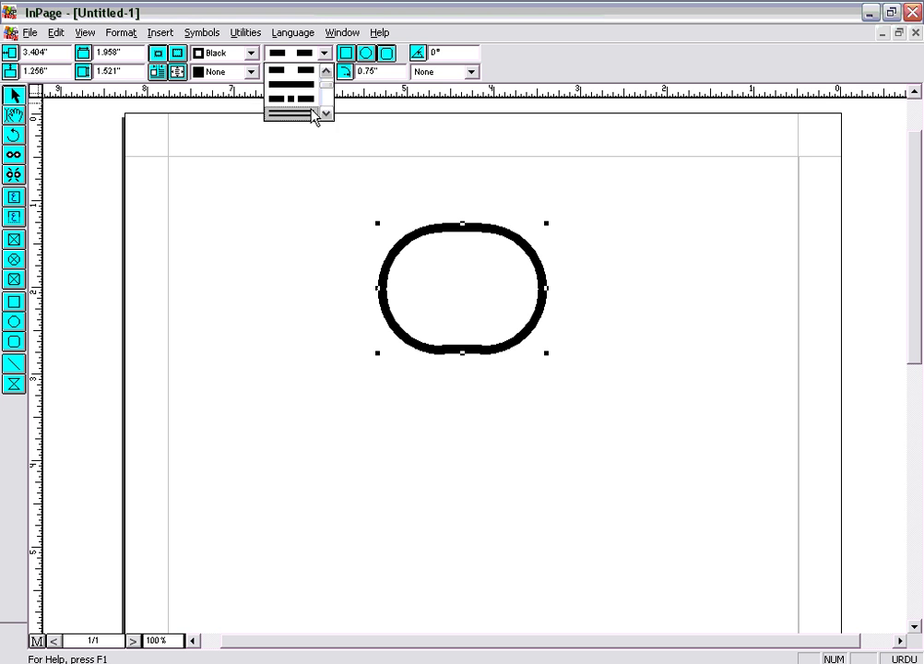
pyautogui.click(315, 114)
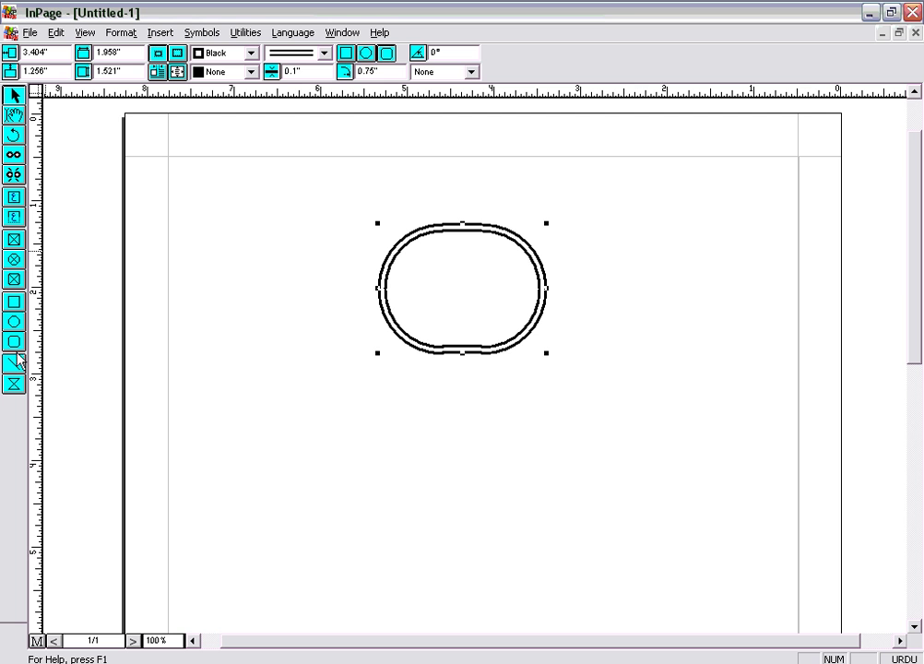
# Rotate the double-bordered rounded shape to 90° with the Rotate tool.
pyautogui.click(14, 134)
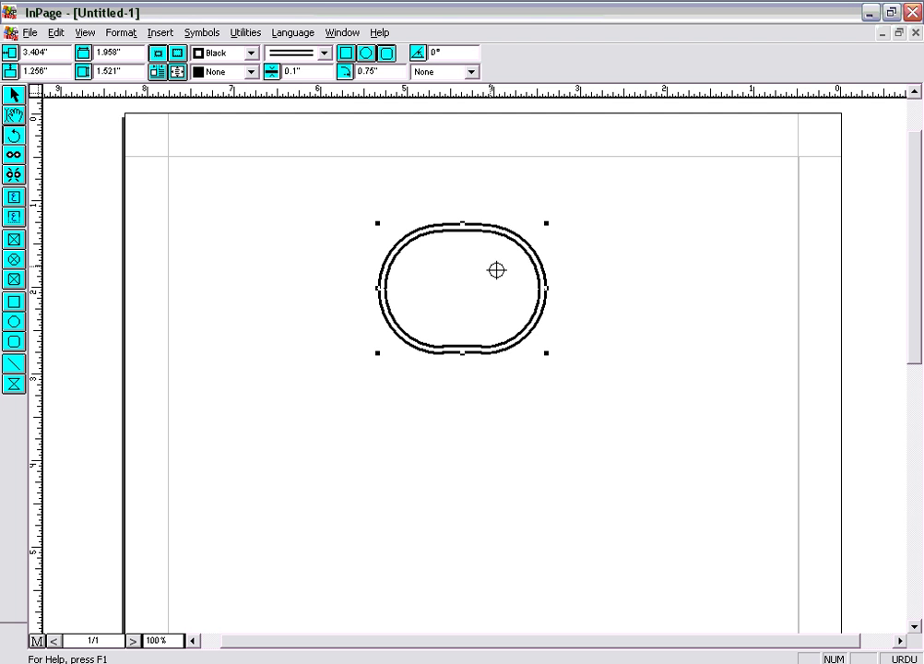
pyautogui.moveTo(521, 262); pyautogui.dragTo(522, 210)
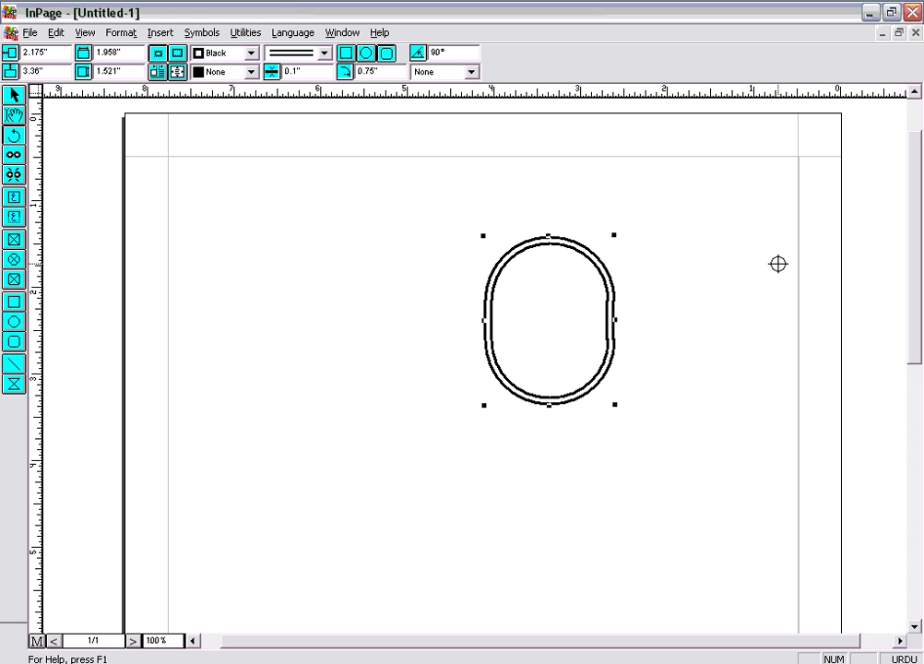
pyautogui.click(14, 95)
# Delete the rotated rounded shape from the page.
pyautogui.click(660, 323)
pyautogui.click(616, 329)
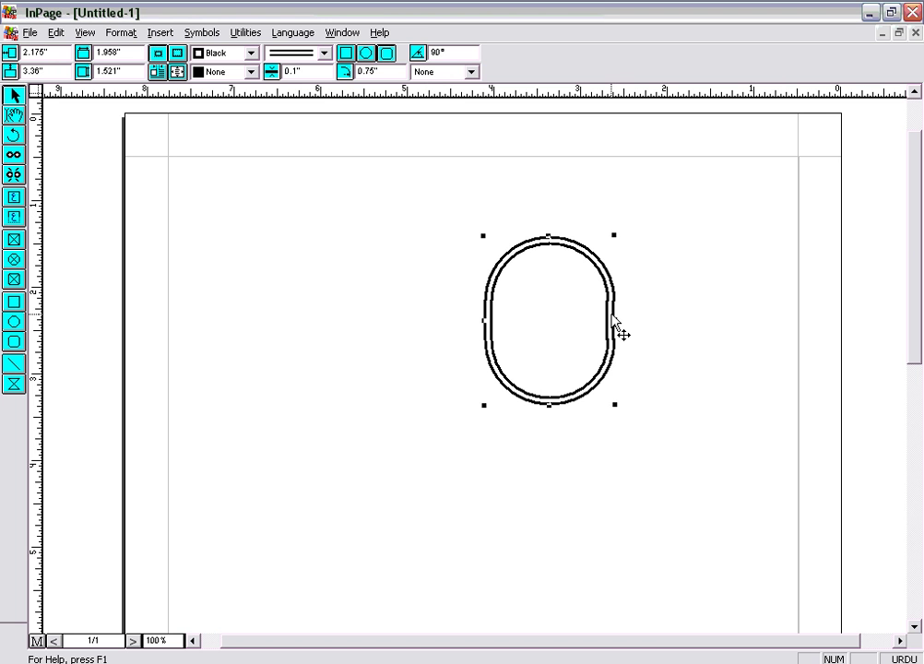
pyautogui.press('Delete')
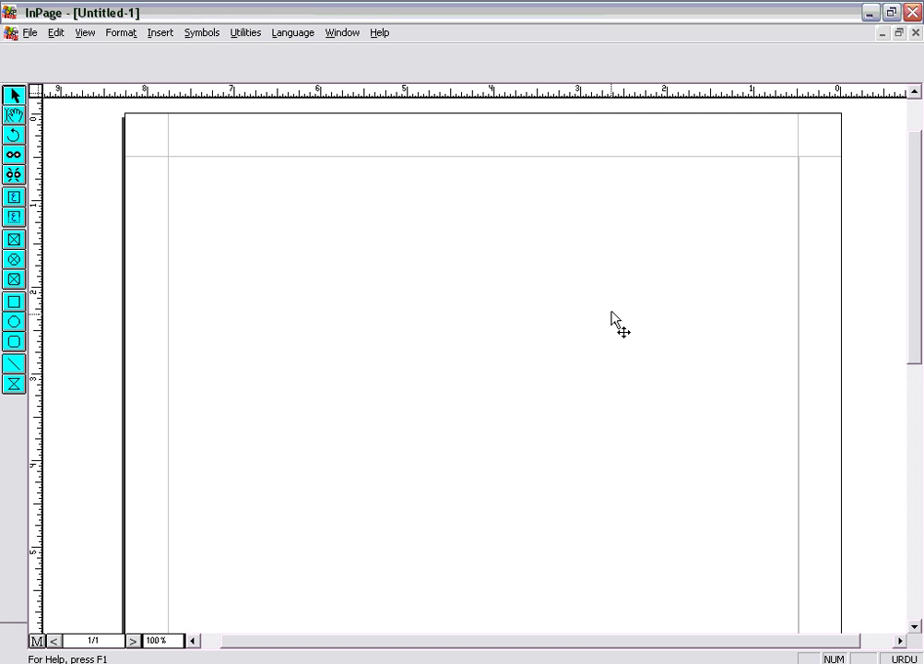
# Draw three separate diagonal lines on the page with the Line tool, one rising and two falling.
pyautogui.click(15, 363)
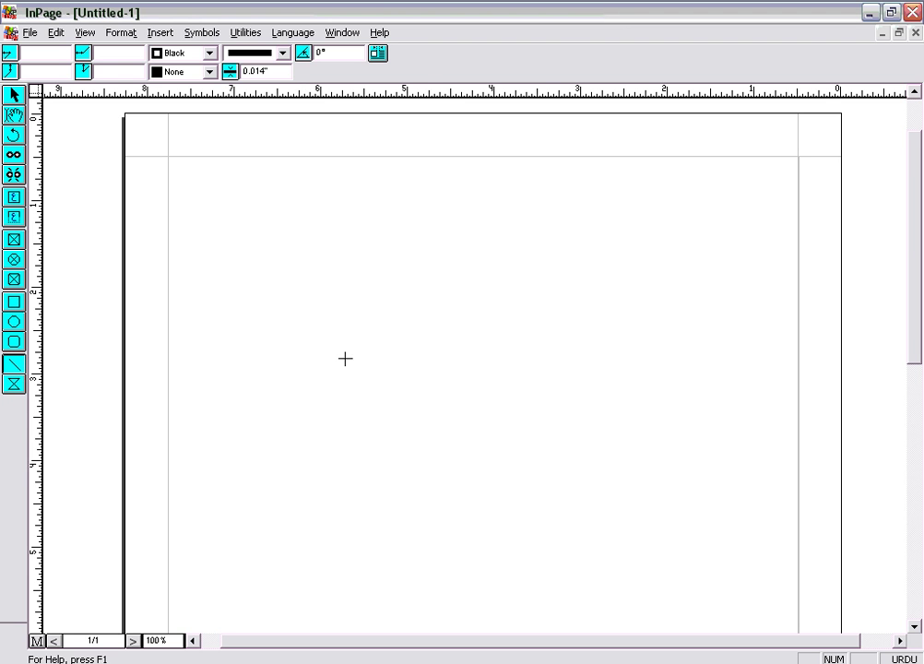
pyautogui.moveTo(319, 394); pyautogui.dragTo(447, 267)
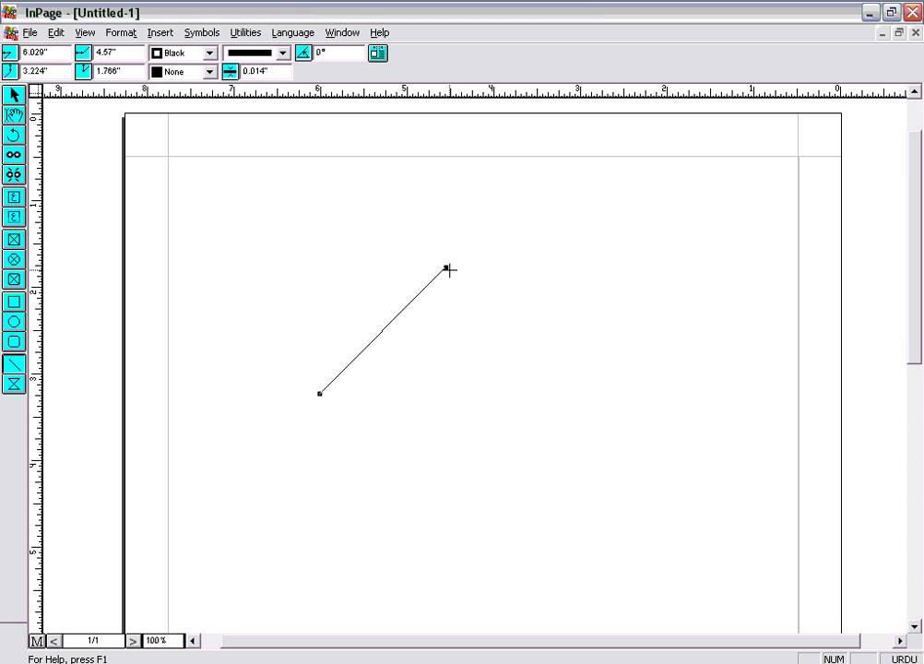
pyautogui.moveTo(532, 281); pyautogui.dragTo(664, 413)
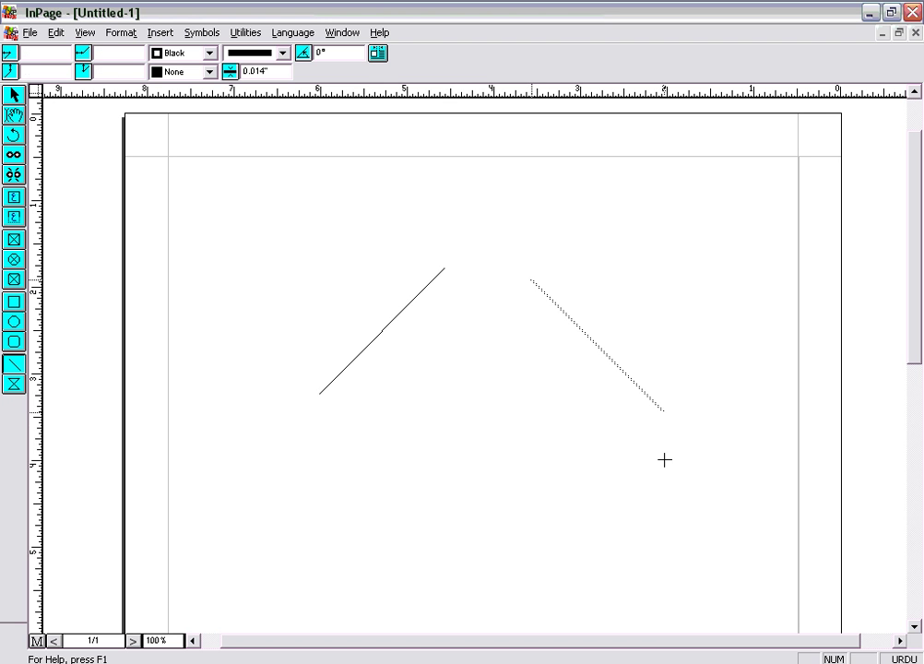
pyautogui.moveTo(423, 362); pyautogui.dragTo(587, 452)
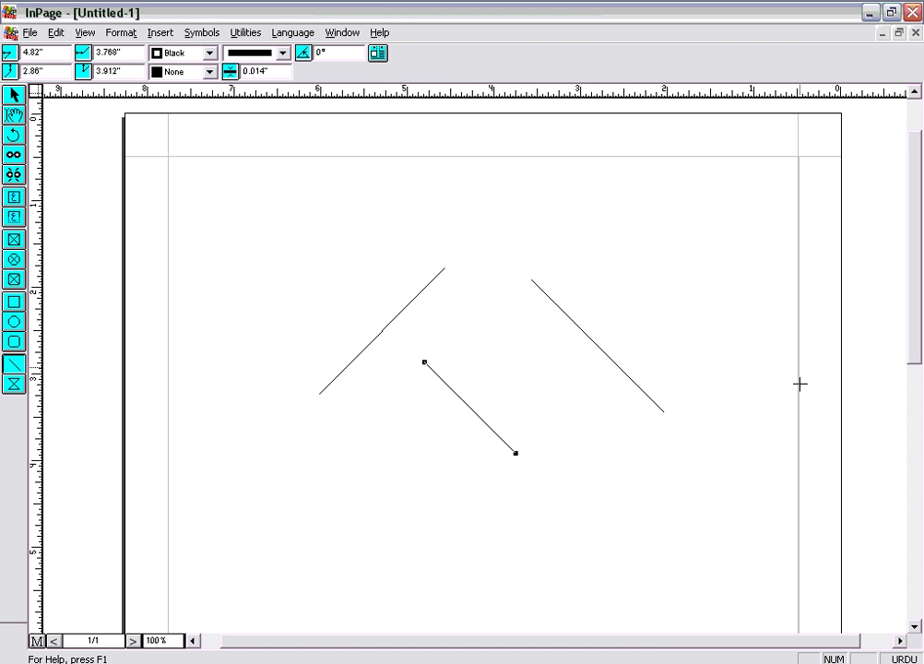
# Give the rising diagonal line a dotted pattern and set its width to 0.1 in.
pyautogui.click(15, 95)
pyautogui.click(411, 309)
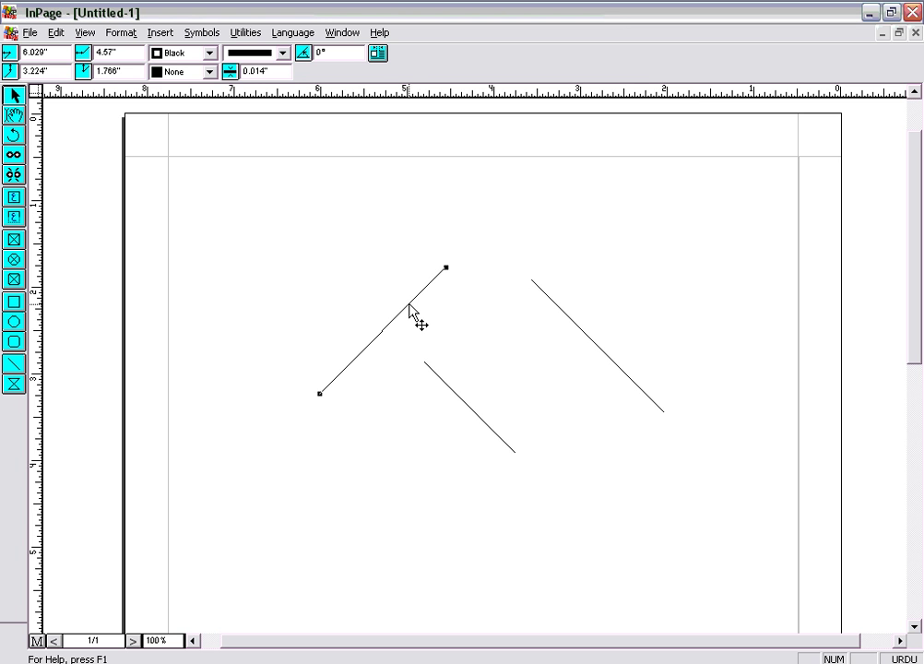
pyautogui.click(283, 53)
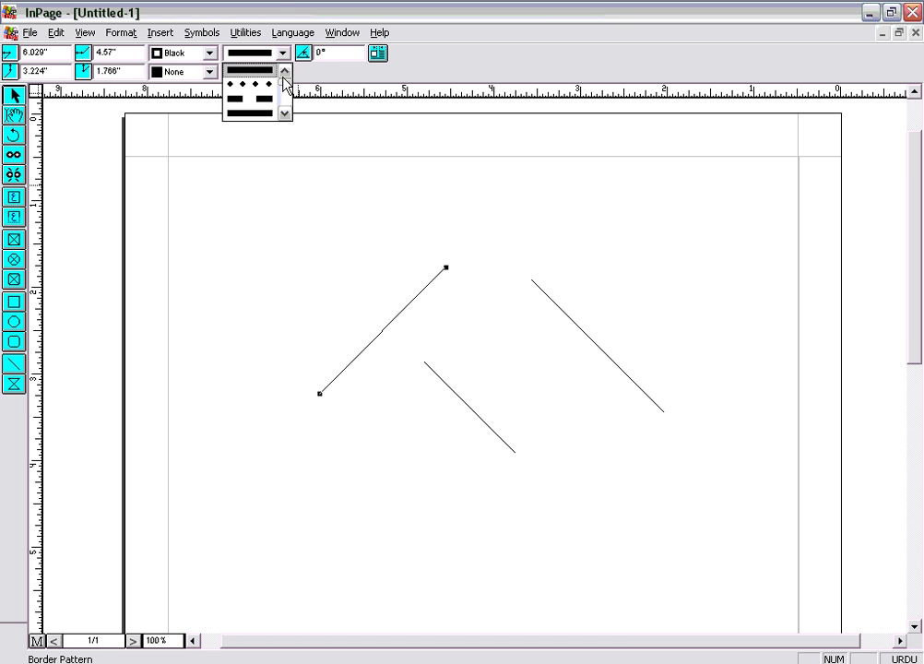
pyautogui.click(272, 86)
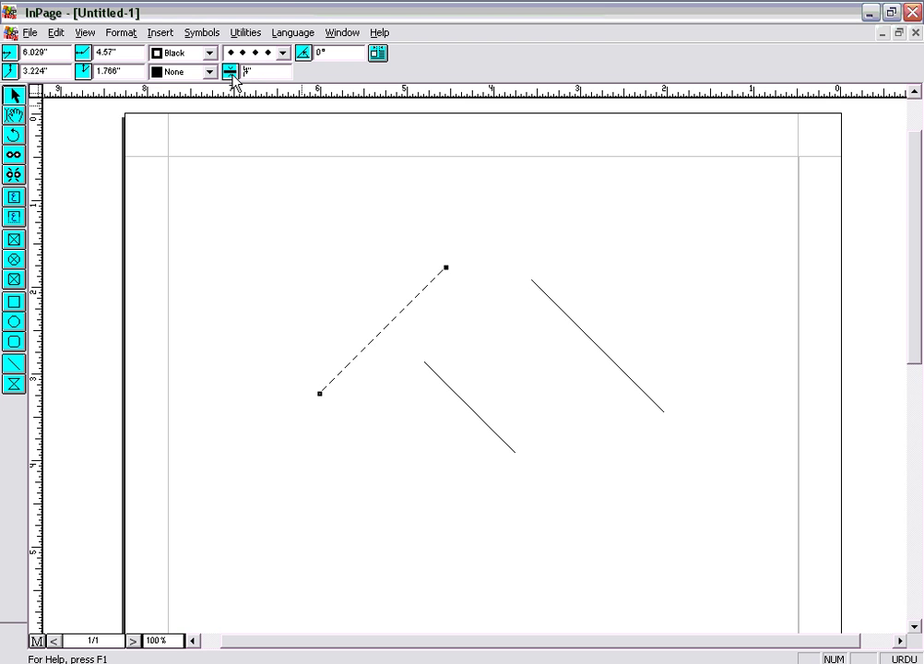
pyautogui.click(232, 74)
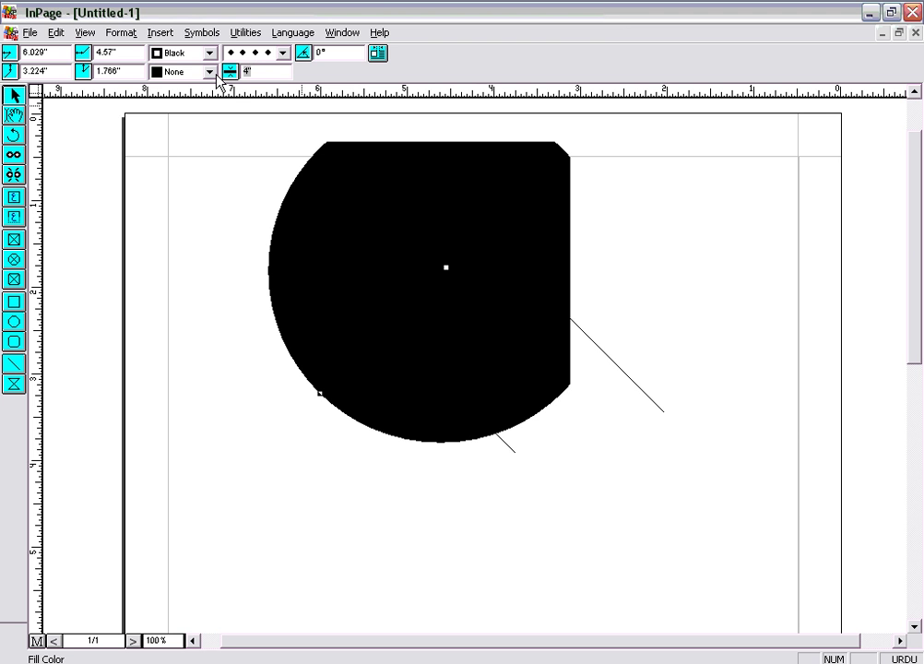
pyautogui.press('BackSpace')
pyautogui.write('0.1')
pyautogui.press('Return')
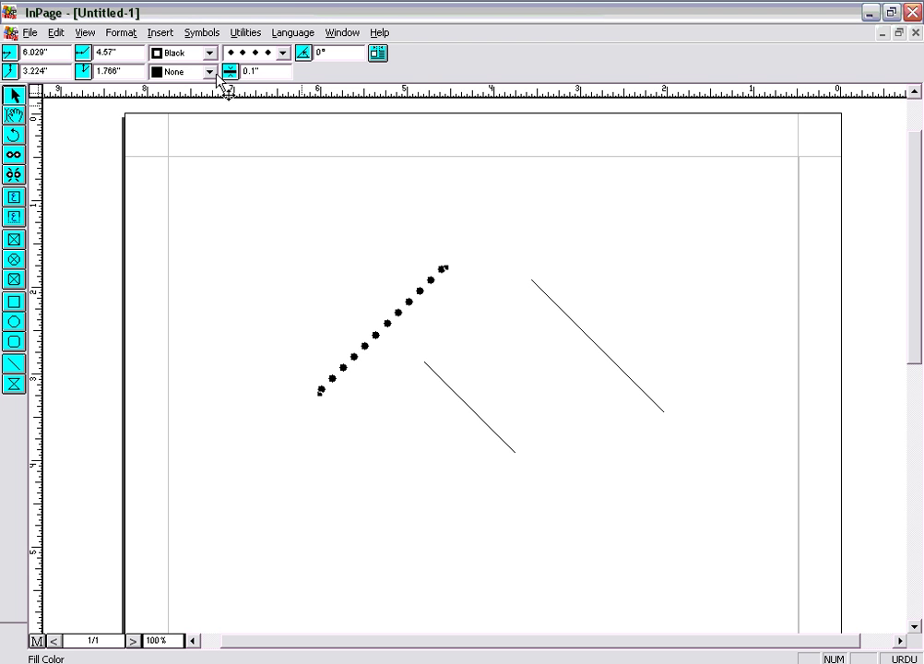
# Apply the triple-line pattern to the short middle line and set its width to 0.1 in.
pyautogui.click(425, 364)
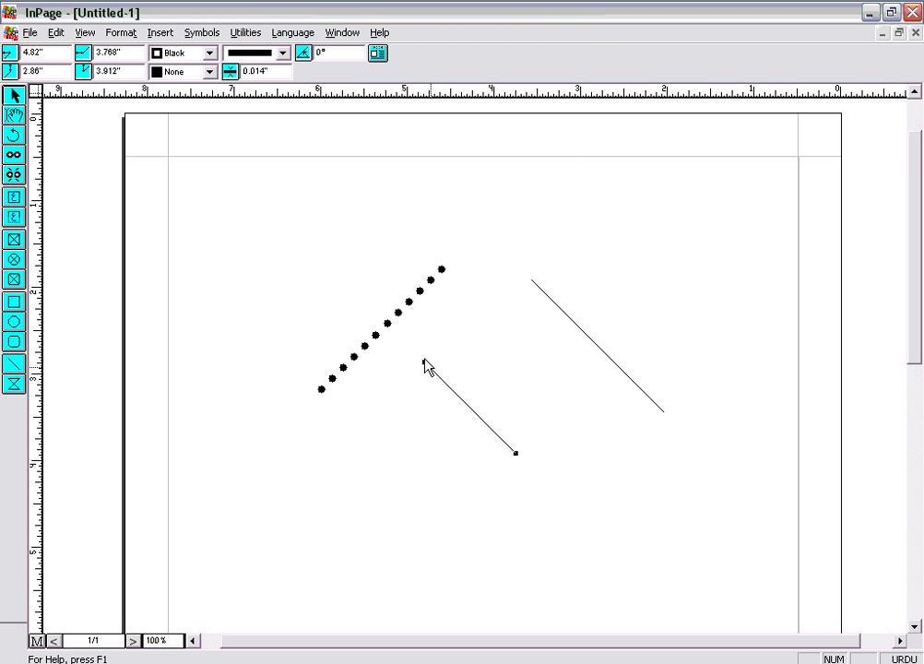
pyautogui.click(284, 57)
pyautogui.scroll(-3, 286, 103)
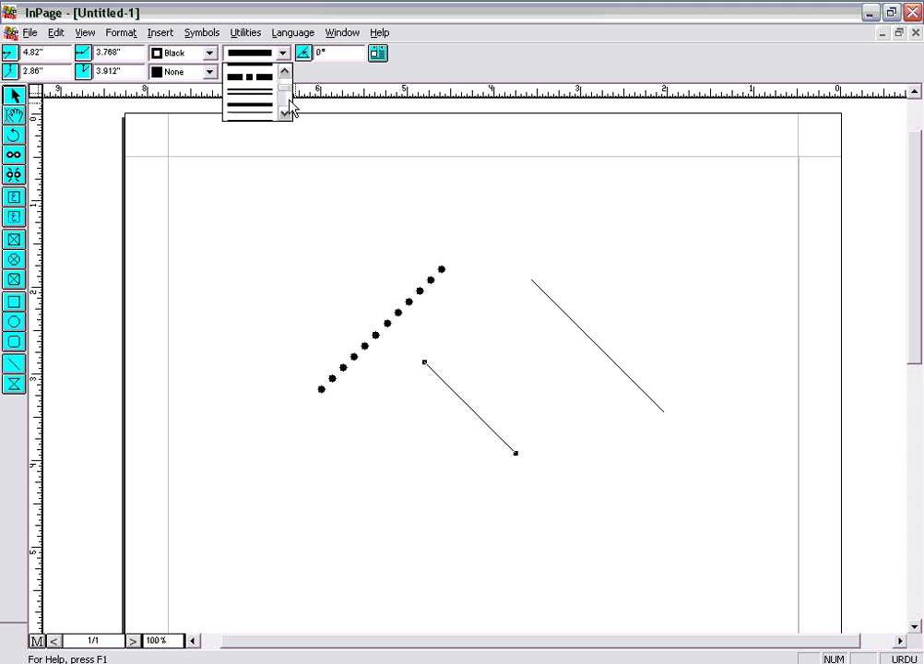
pyautogui.click(271, 117)
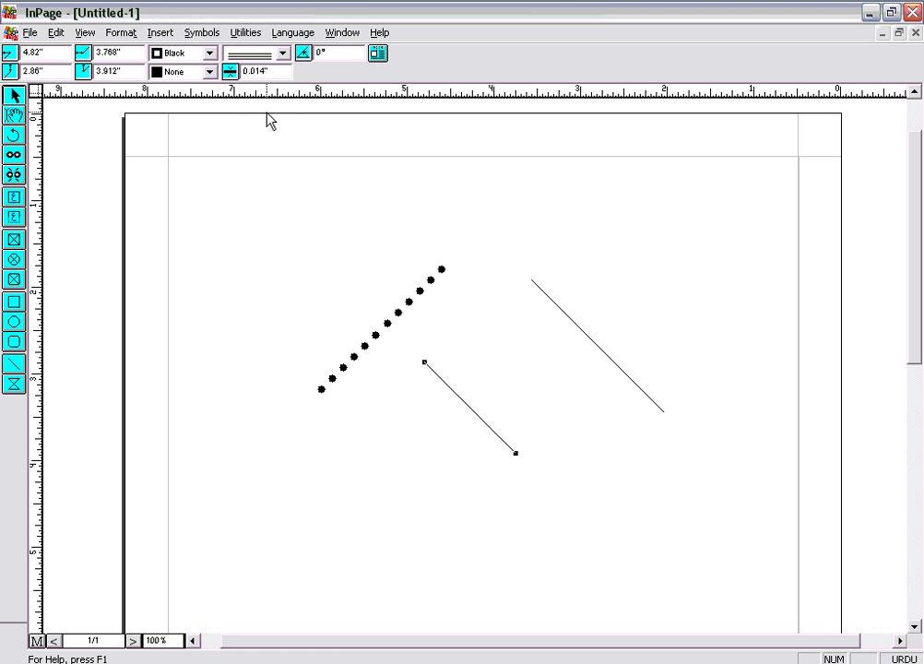
pyautogui.click(223, 74)
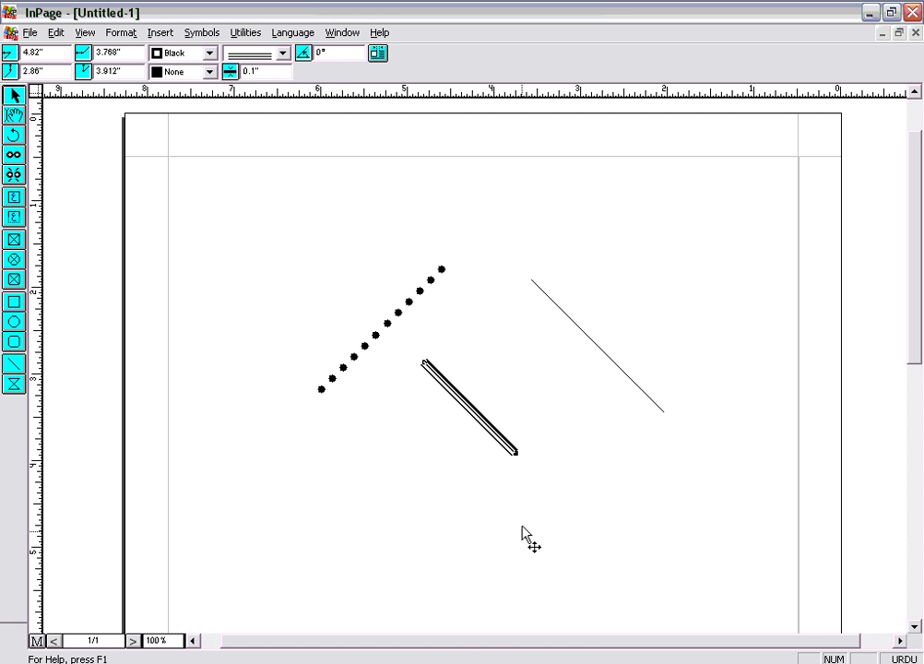
pyautogui.click(524, 491)
# Apply the dash-dot pattern to the remaining thin falling line and set its width to 0.05 in.
pyautogui.click(555, 304)
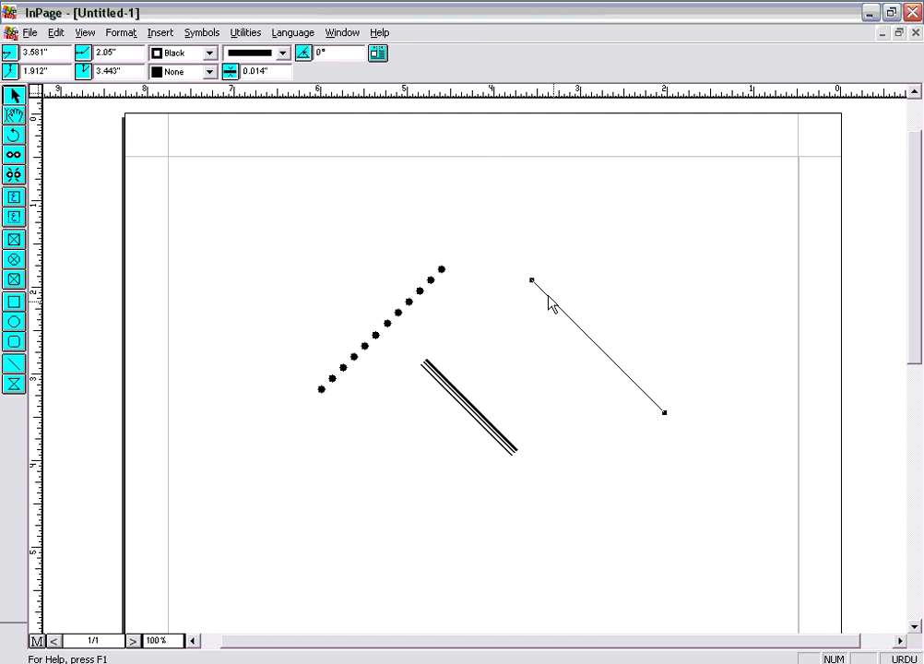
pyautogui.click(282, 52)
pyautogui.click(285, 113)
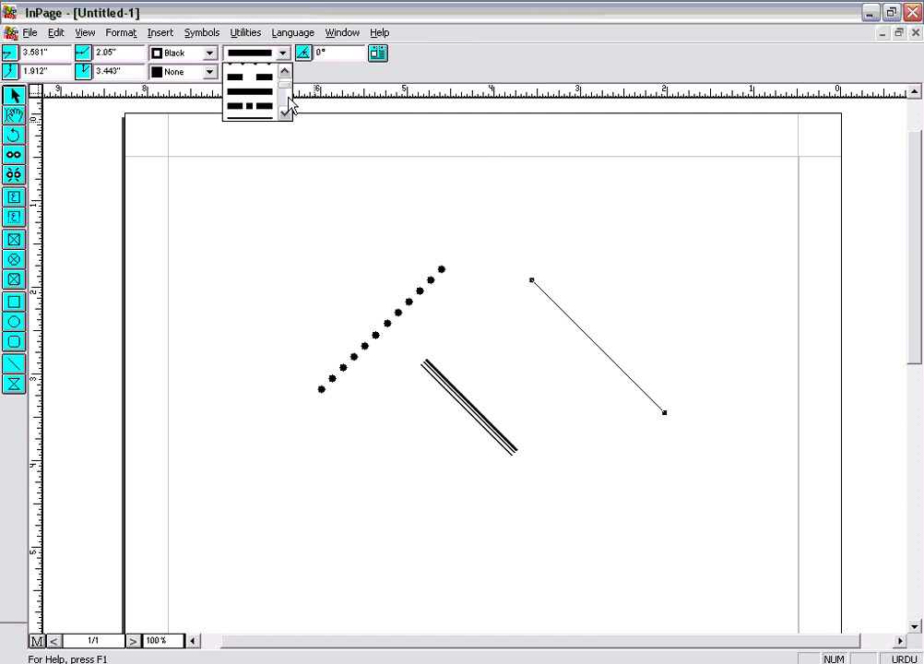
pyautogui.click(284, 114)
pyautogui.click(275, 70)
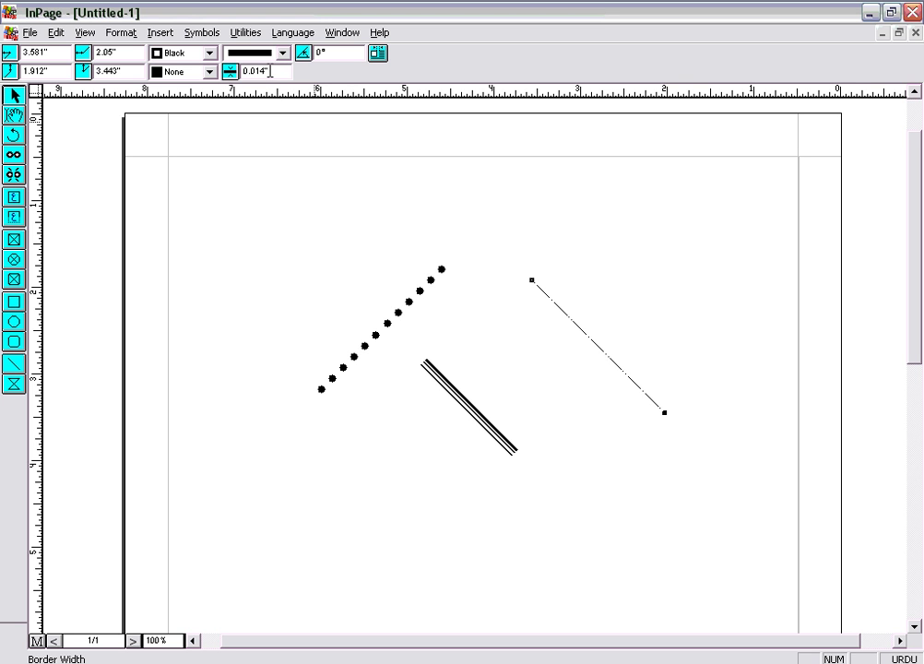
pyautogui.write('0.05')
pyautogui.press('Return')
pyautogui.click(285, 210)
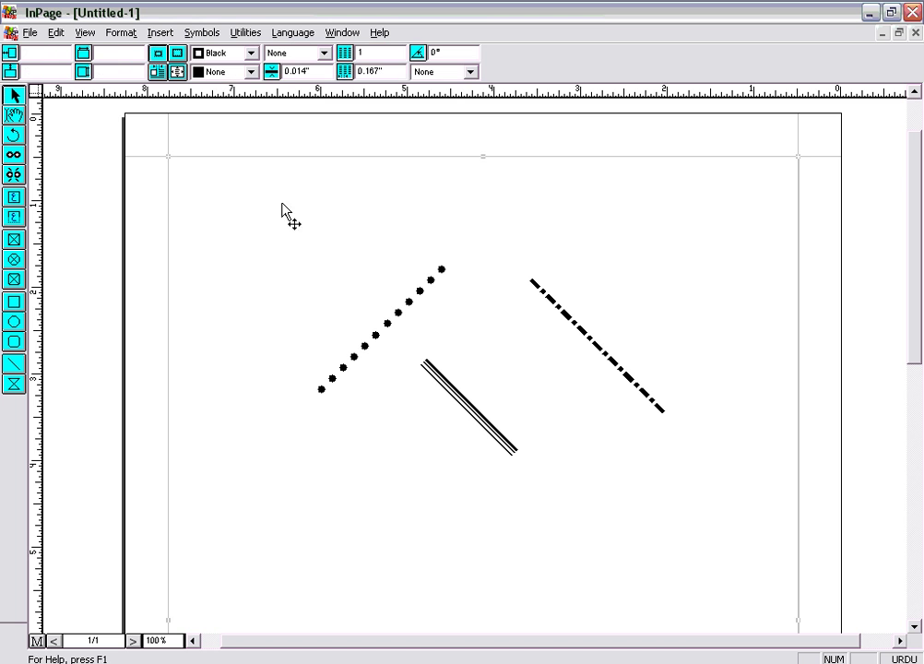
# Move the dash-dot line closer to the triple line and rotate it with the Rotate tool so it slopes upward across the triple line.
pyautogui.click(584, 334)
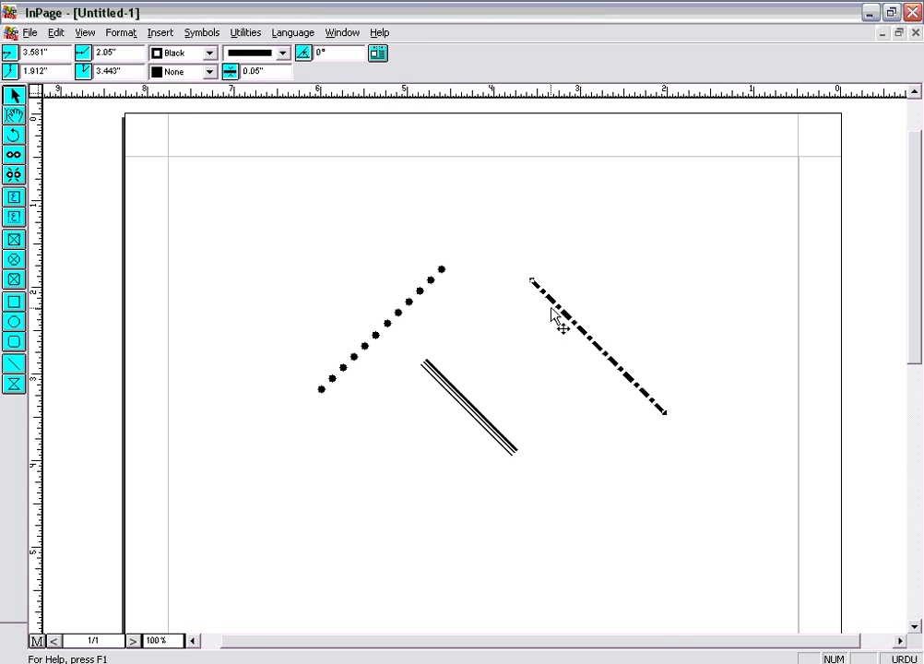
pyautogui.moveTo(558, 312); pyautogui.dragTo(508, 345)
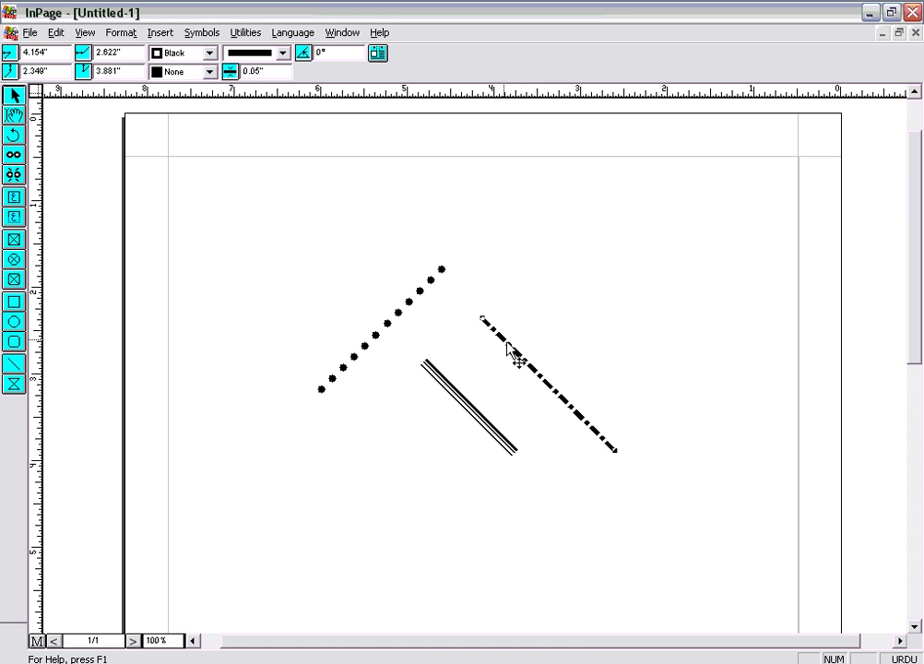
pyautogui.click(13, 136)
pyautogui.moveTo(551, 383); pyautogui.dragTo(554, 349)
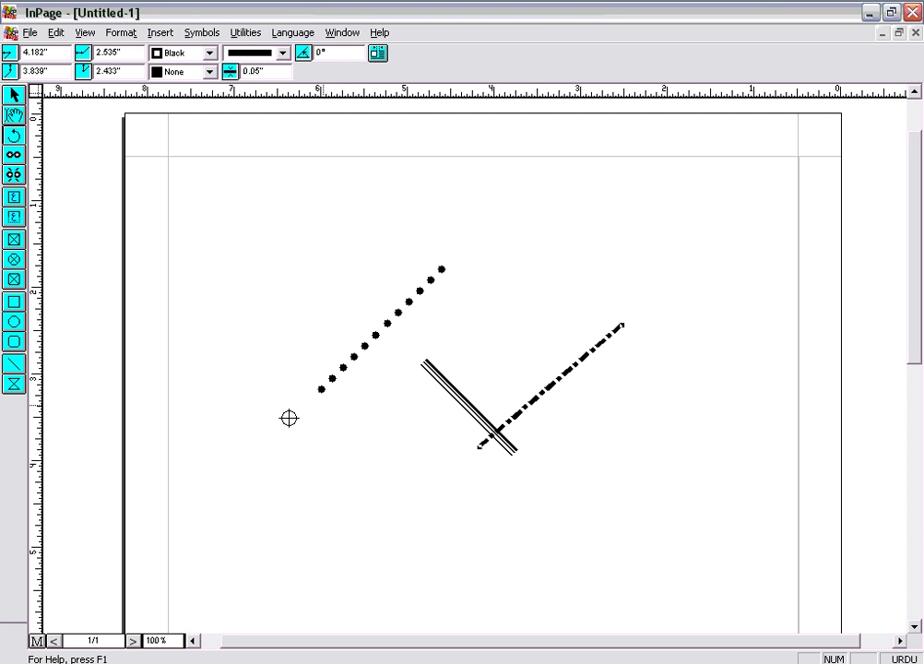
pyautogui.click(13, 95)
pyautogui.click(258, 267)
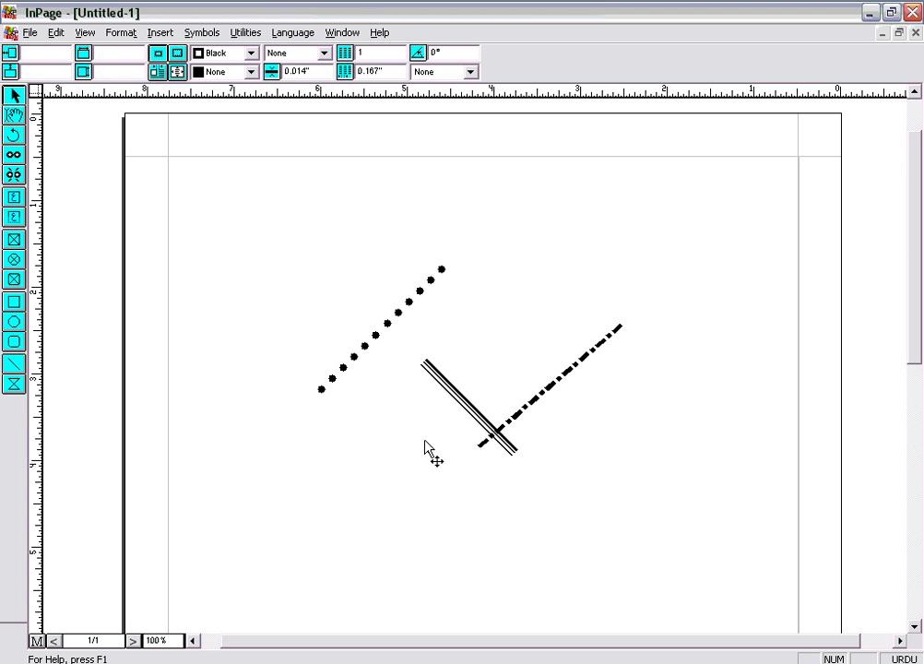
# Delete the dash-dot, triple and dotted lines from the page.
pyautogui.click(532, 411)
pyautogui.press('Delete')
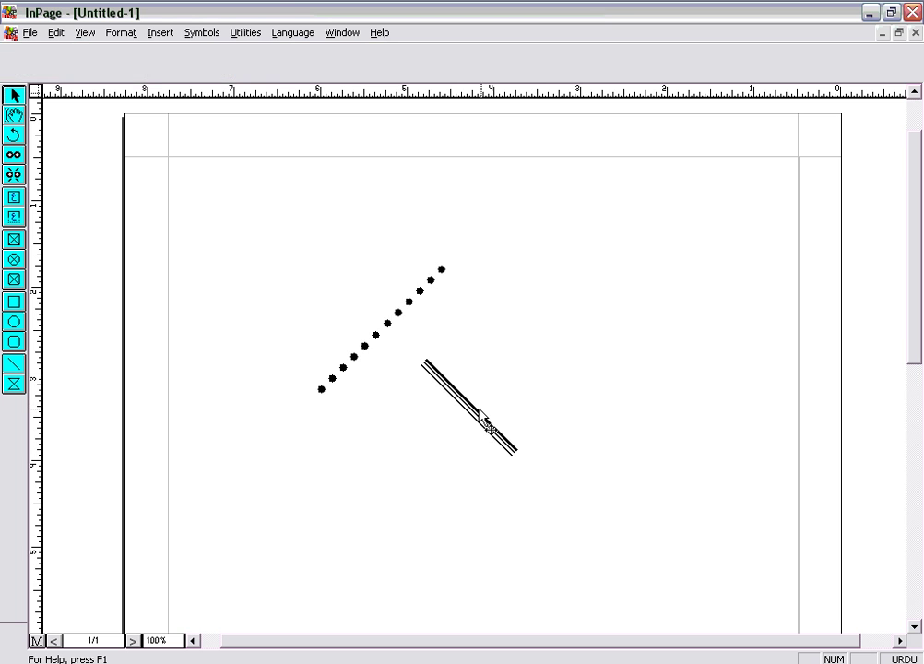
pyautogui.click(478, 417)
pyautogui.press('Delete')
pyautogui.click(385, 332)
pyautogui.press('Delete')
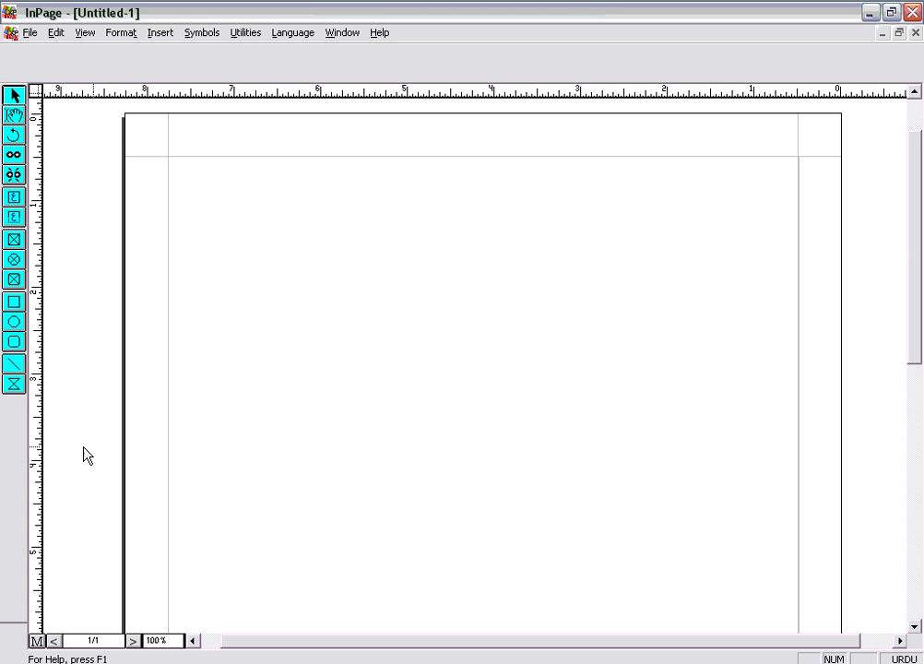
# Draw a four-cornered shape about 2.5 by 2.1 in with the Polygon tool, deleting the small extra box drawn in its corner.
pyautogui.click(13, 385)
pyautogui.moveTo(365, 299); pyautogui.dragTo(583, 482)
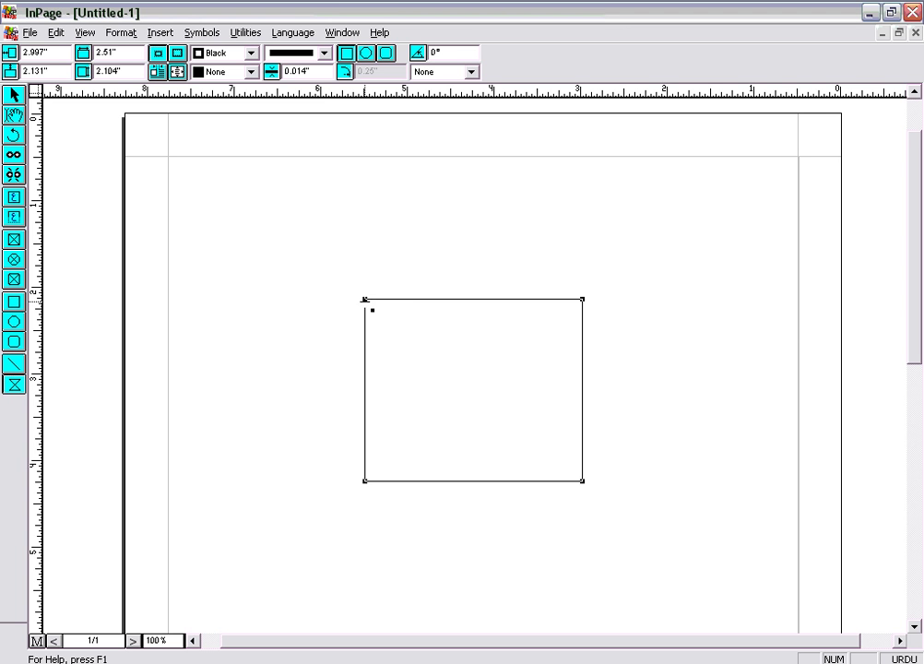
pyautogui.moveTo(366, 300); pyautogui.dragTo(402, 330)
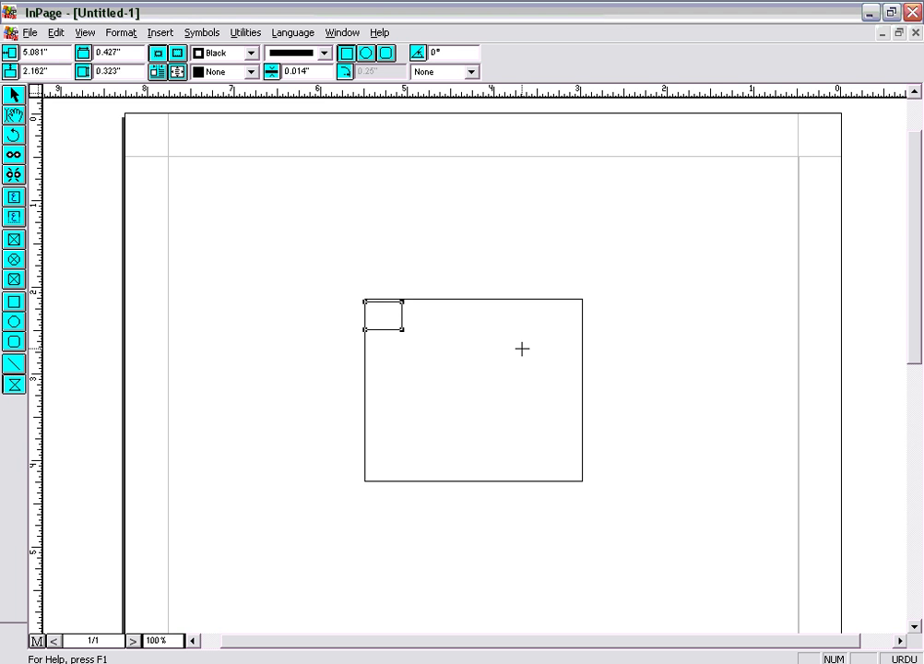
pyautogui.press('Delete')
pyautogui.click(14, 95)
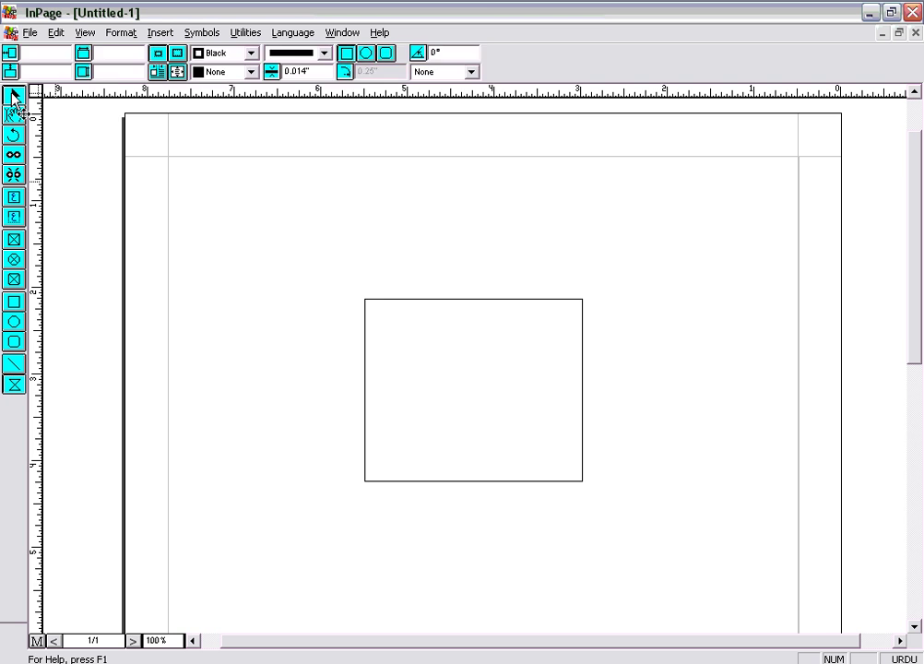
# Reshape the polygon into an irregular quadrilateral by pulling its upper-left corner up to the middle and its upper-right corner outward and down.
pyautogui.click(388, 307)
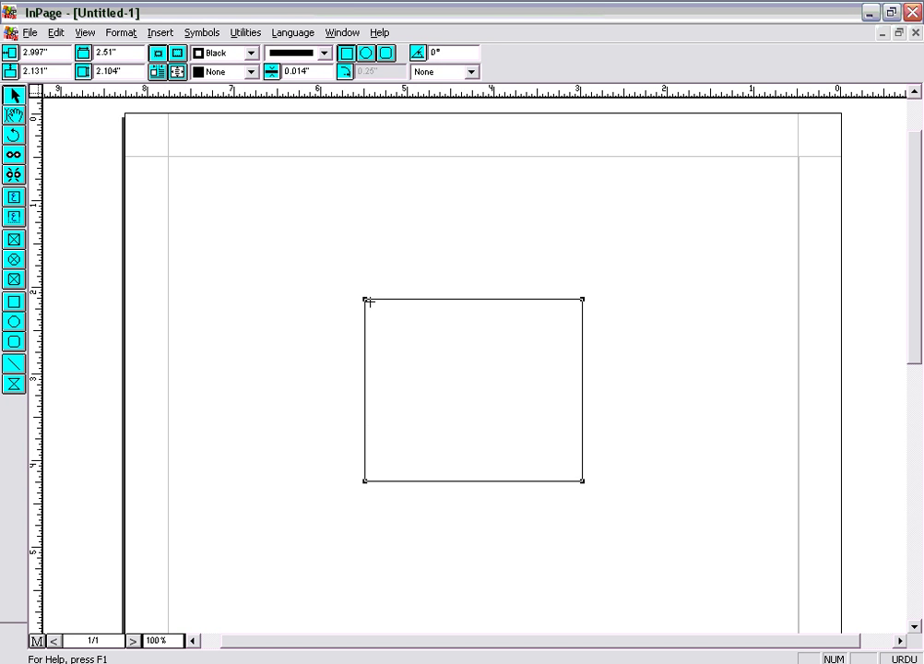
pyautogui.moveTo(366, 299); pyautogui.dragTo(512, 210)
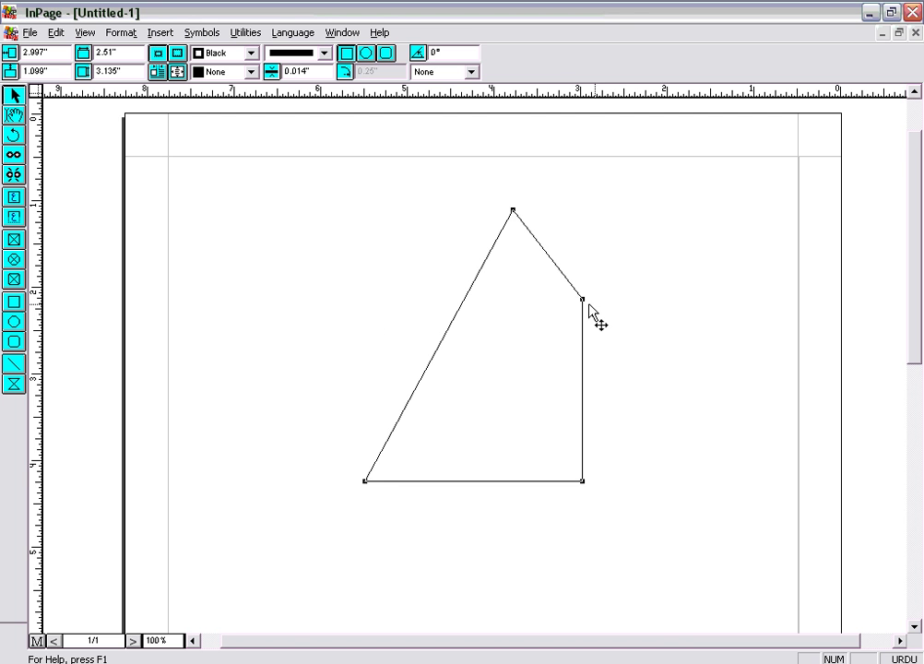
pyautogui.moveTo(583, 301)
pyautogui.mouseDown()
pyautogui.moveTo(589, 340)
pyautogui.moveTo(652, 404)
pyautogui.moveTo(671, 371)
pyautogui.mouseUp()
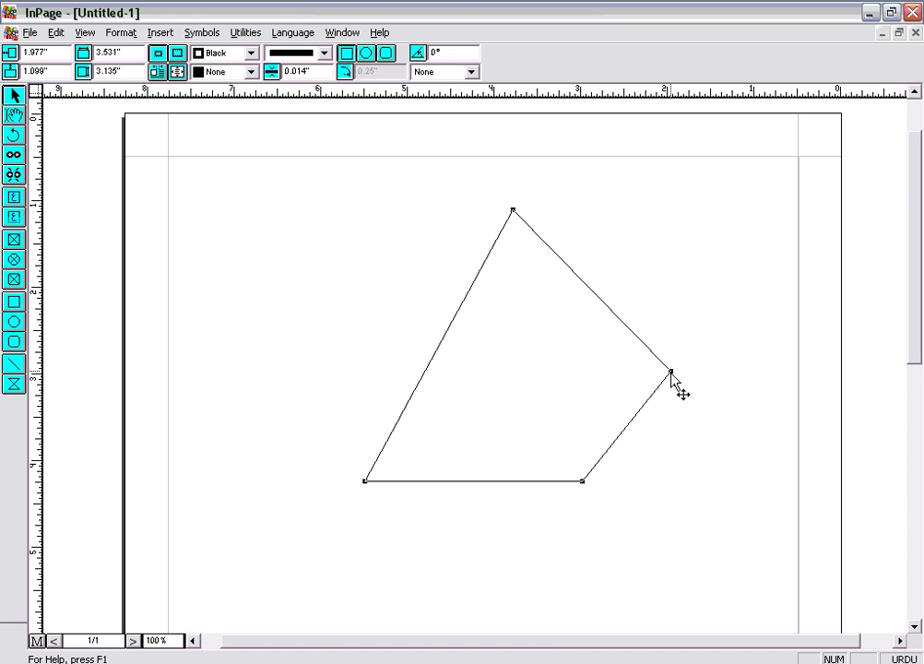
# Choose the dotted border pattern for the quadrilateral and set its border width to 0.1 in.
pyautogui.click(324, 53)
pyautogui.click(309, 84)
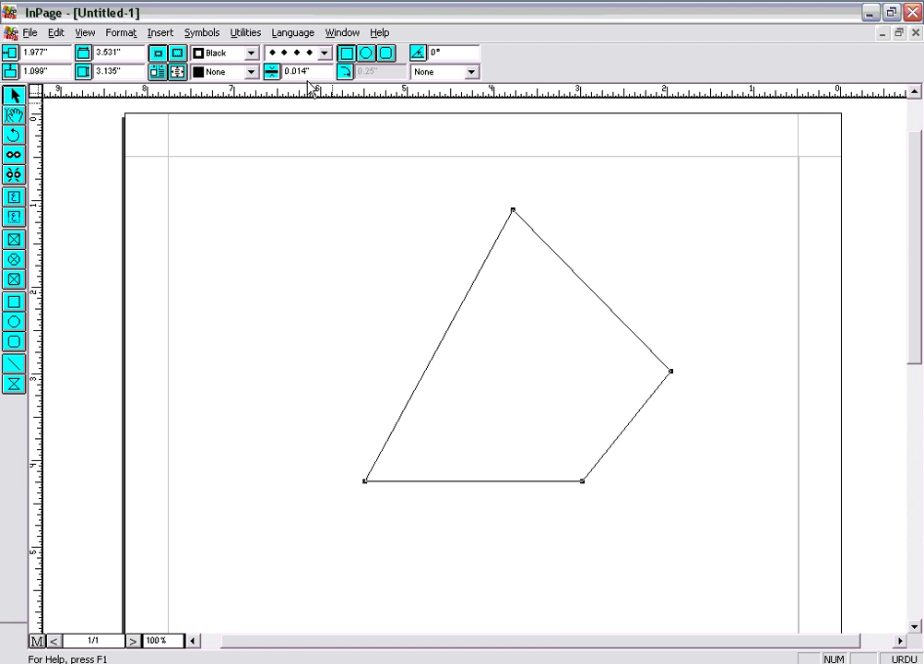
pyautogui.moveTo(307, 70); pyautogui.dragTo(277, 76)
pyautogui.write('0.1')
pyautogui.press('Return')
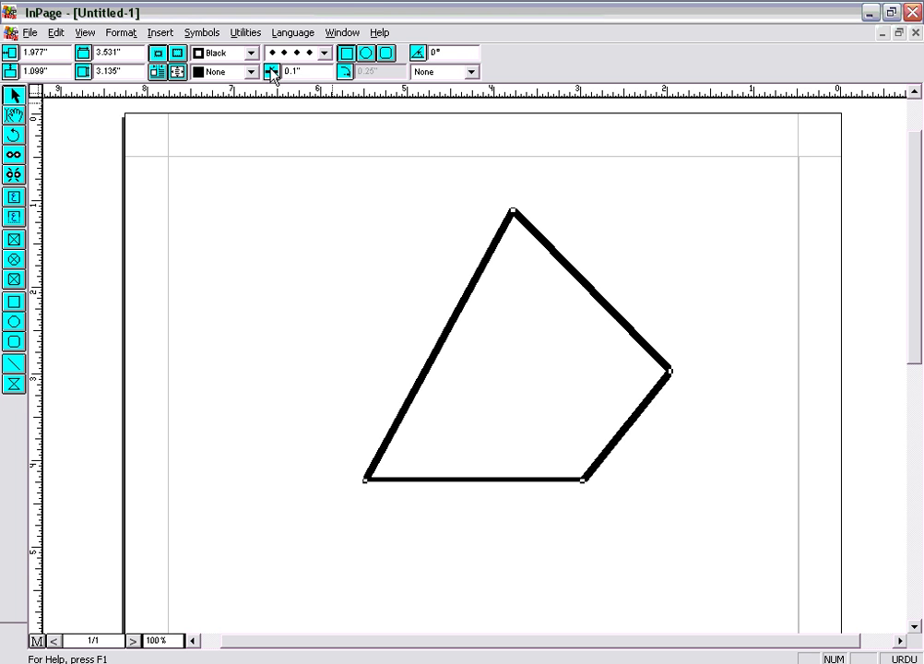
# Change the quadrilateral's border to a gray double line.
pyautogui.click(324, 53)
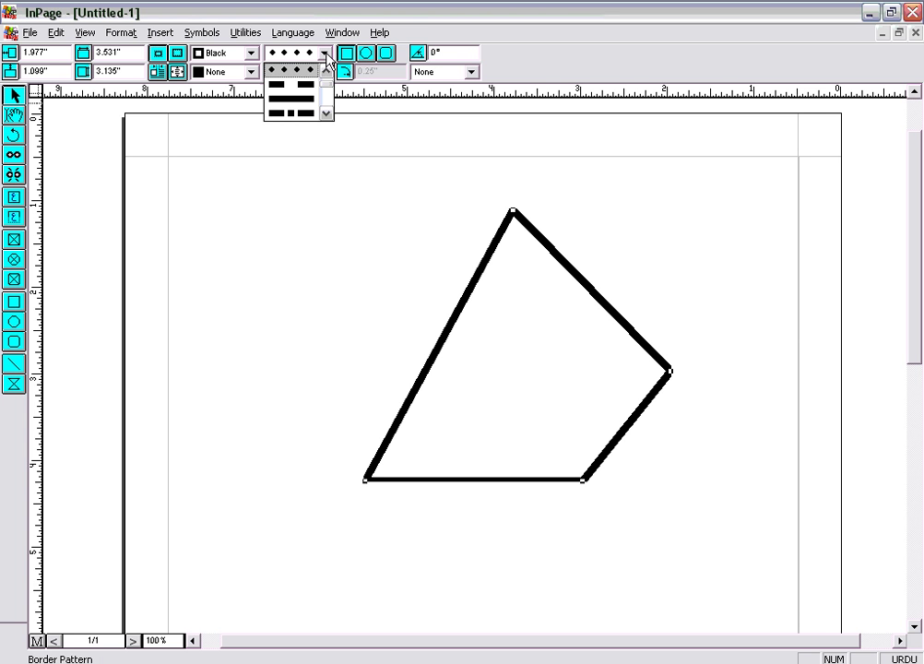
pyautogui.click(304, 70)
pyautogui.click(586, 239)
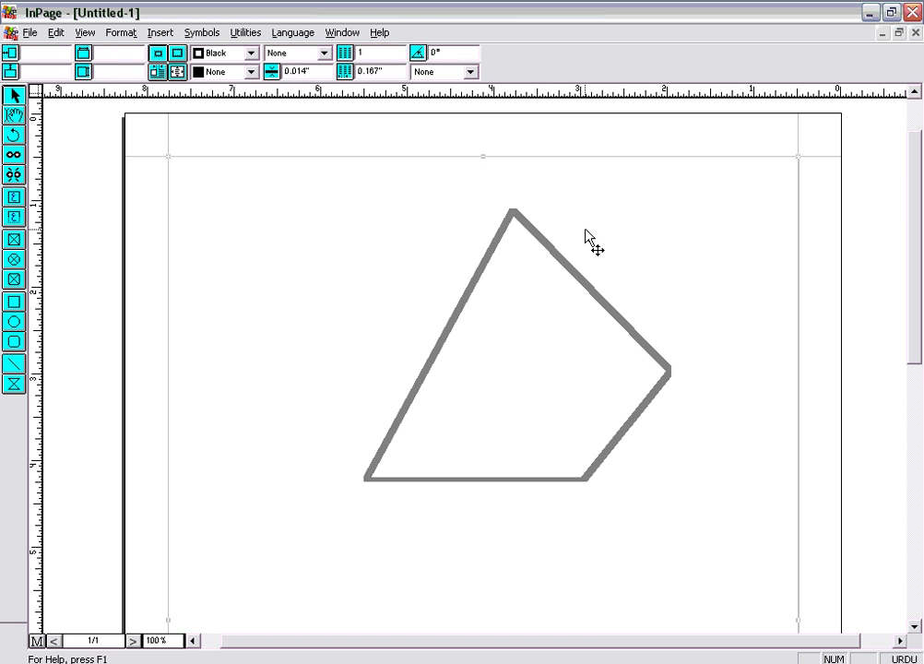
# Reselect the gray quadrilateral and change its border pattern to dash-dot.
pyautogui.click(532, 231)
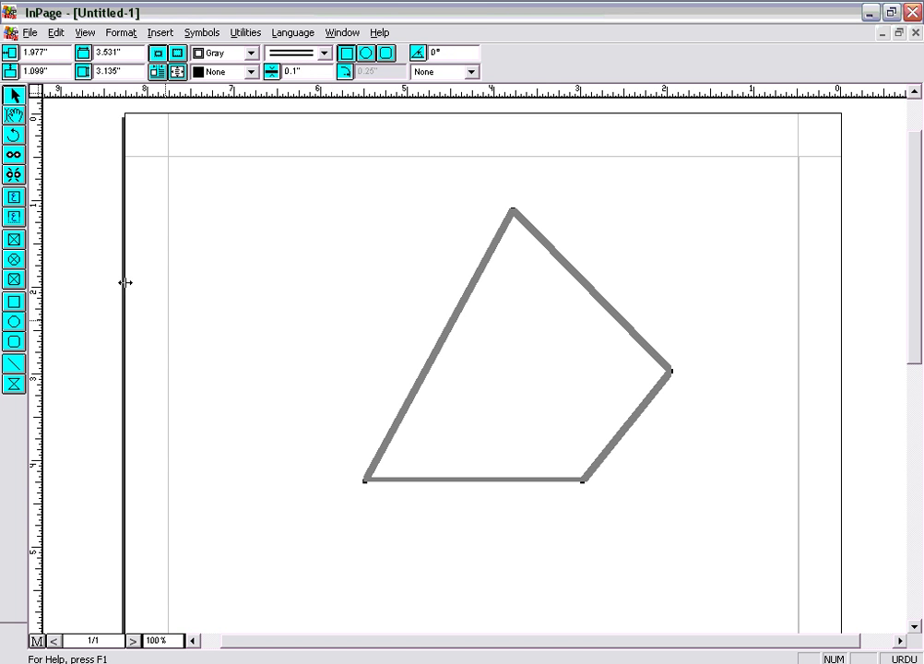
pyautogui.click(22, 111)
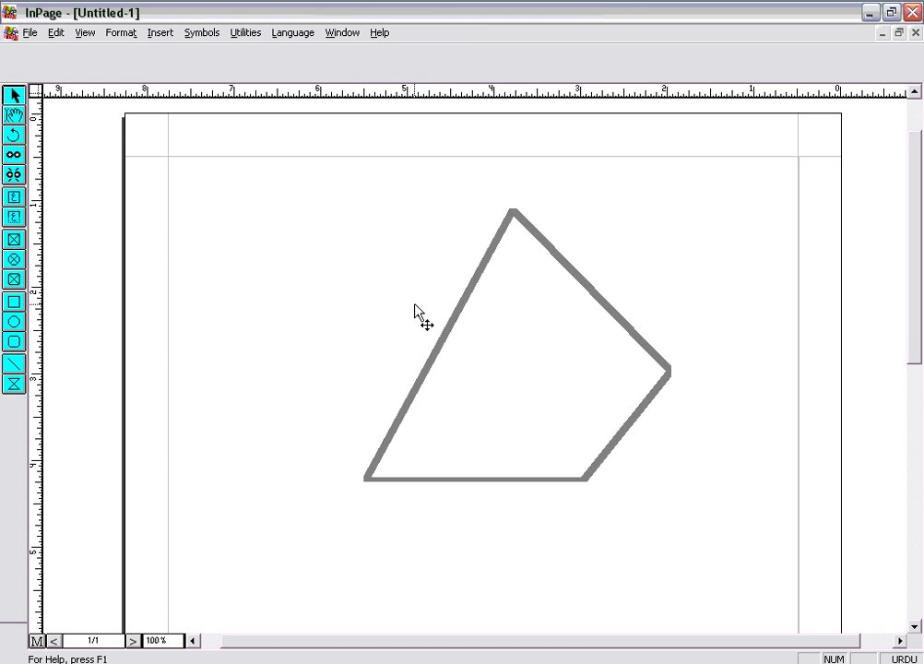
pyautogui.click(463, 309)
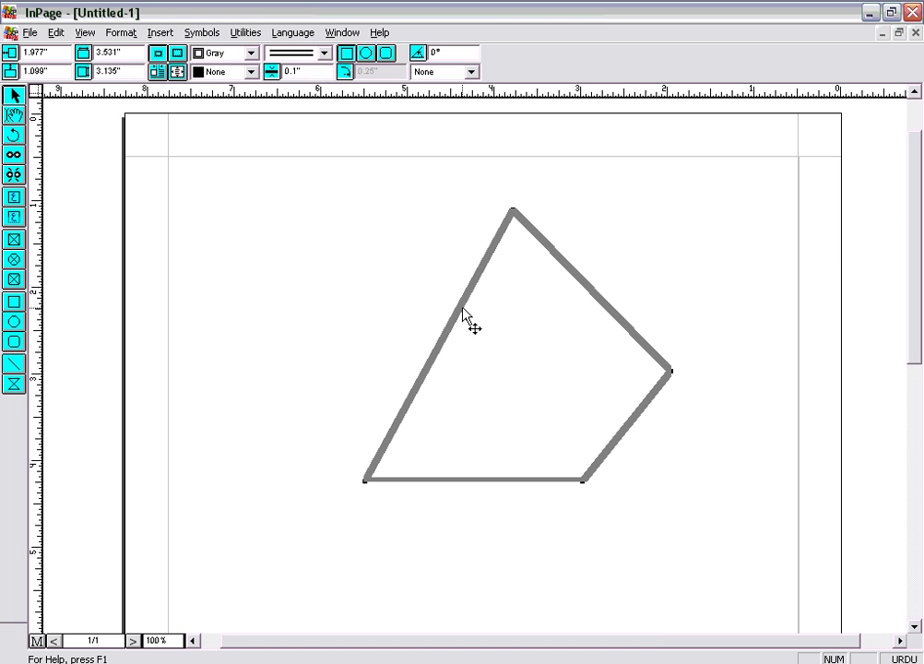
pyautogui.click(324, 53)
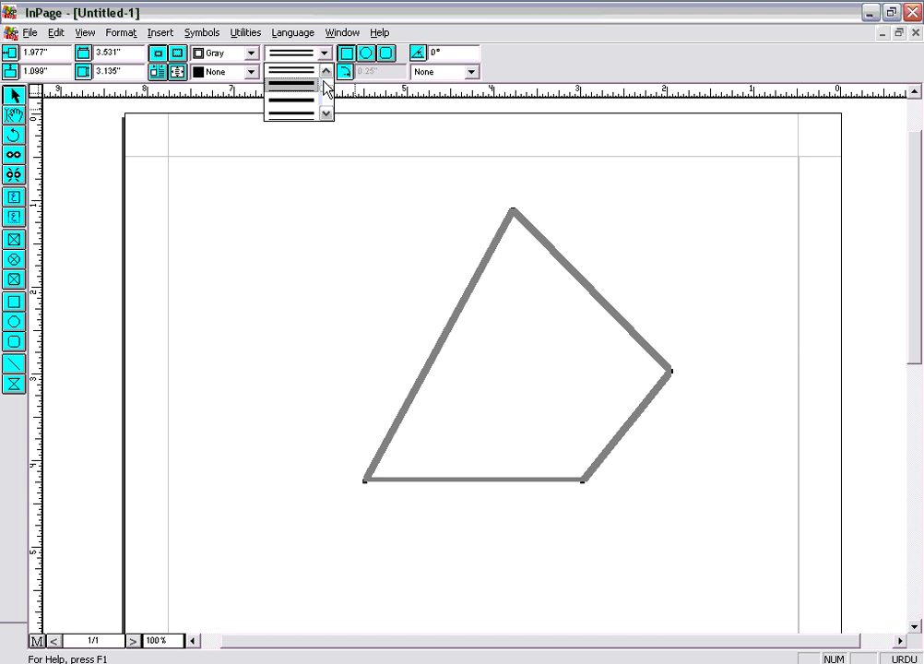
pyautogui.scroll(-3, 325, 86)
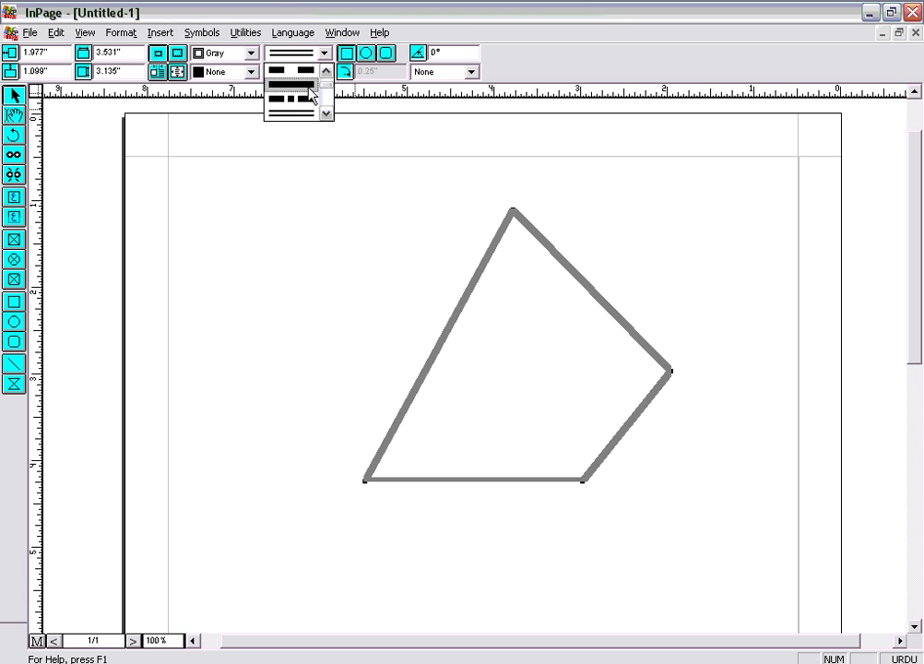
pyautogui.click(305, 100)
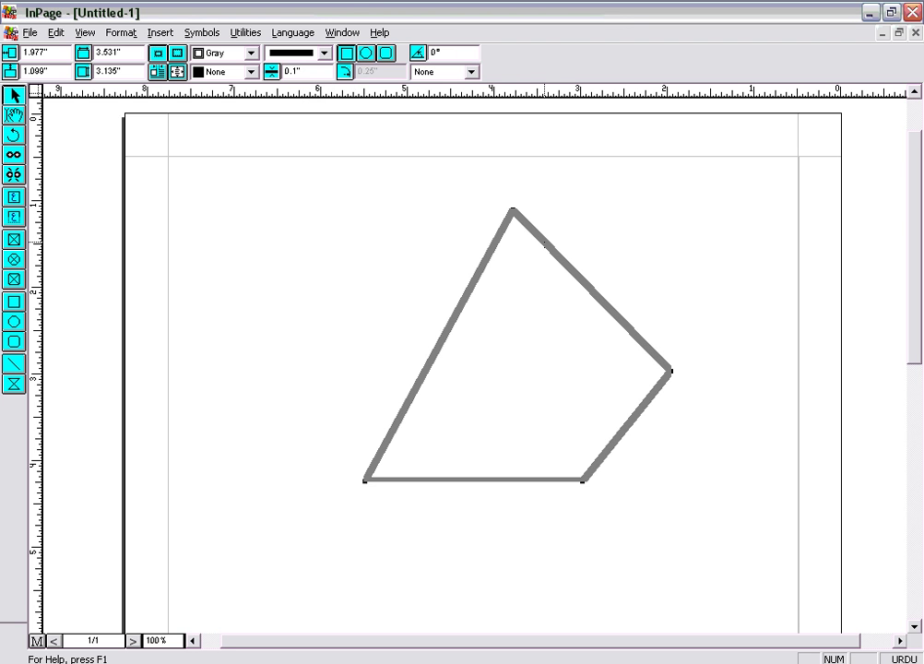